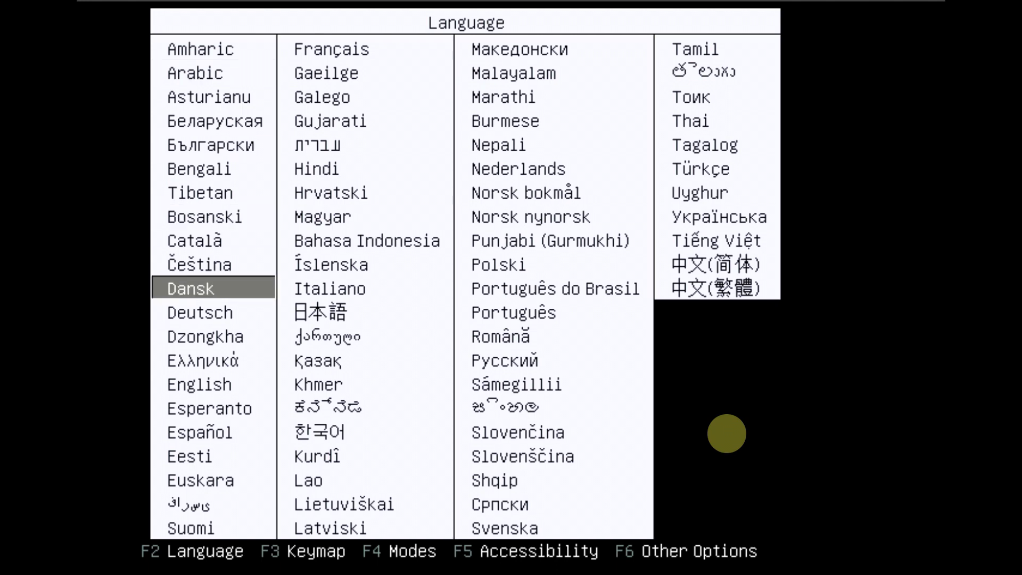
# Confirm the boot menu language, highlight Linuxfx 11.3 Plasma, and revisit the language list
pyautogui.press('Return')
pyautogui.press('Down')
pyautogui.press('Down')
pyautogui.press('Down')
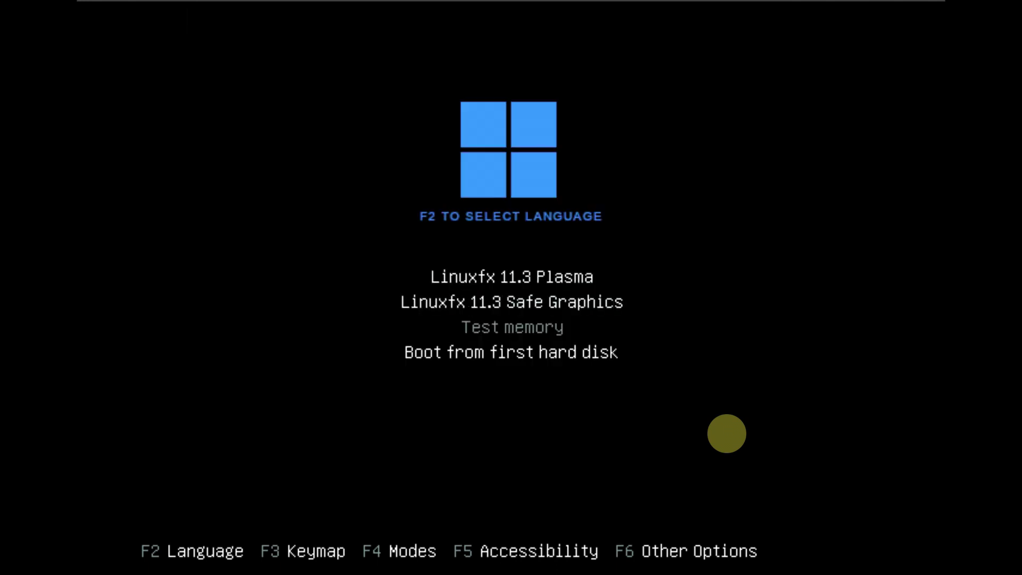
pyautogui.press('Up')
pyautogui.press('Up')
pyautogui.press('Up')
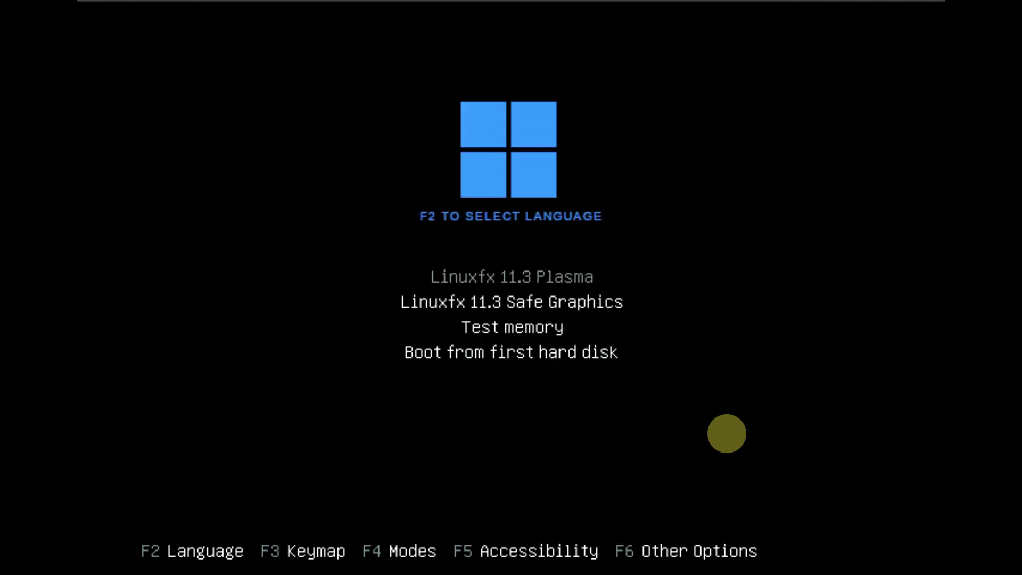
pyautogui.press('F2')
pyautogui.press('Escape')
# Browse the keyboard layouts and keep the USA keymap
pyautogui.press('F3')
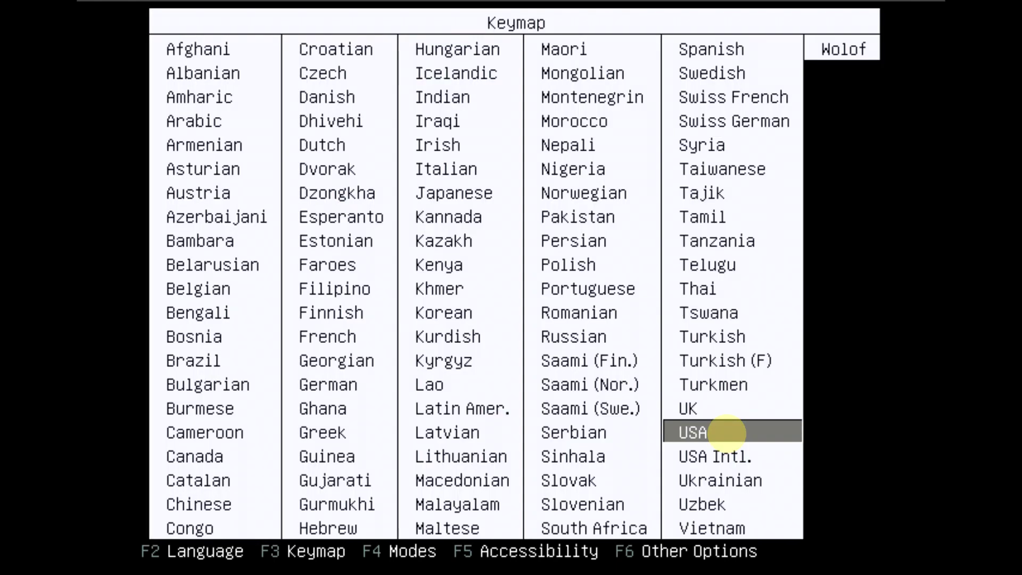
pyautogui.press('Up')
pyautogui.press('Left')
pyautogui.press('Right')
pyautogui.press('Right')
pyautogui.press('Right')
pyautogui.press('Right')
pyautogui.press('Right')
pyautogui.press('Right')
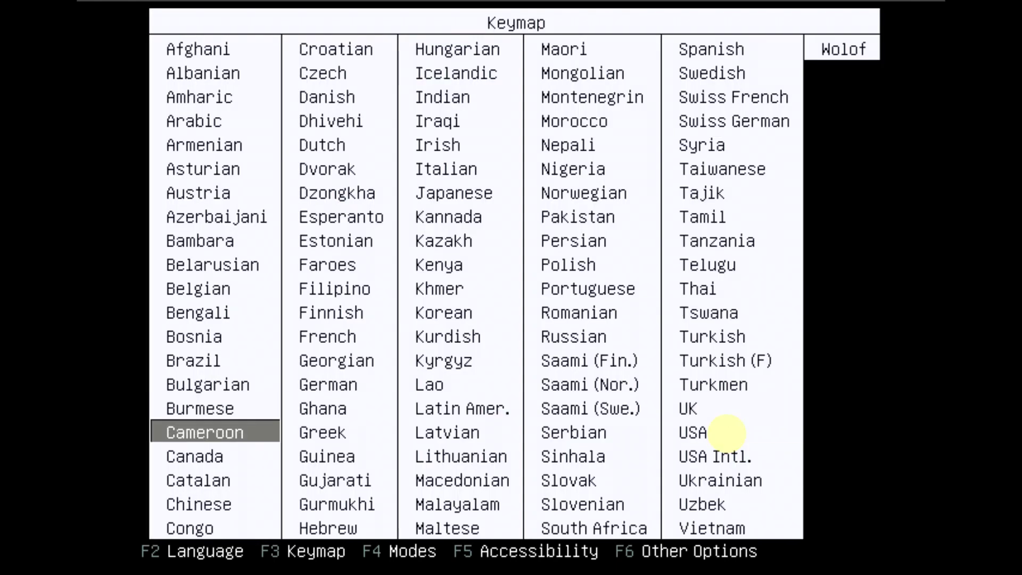
pyautogui.press('Return')
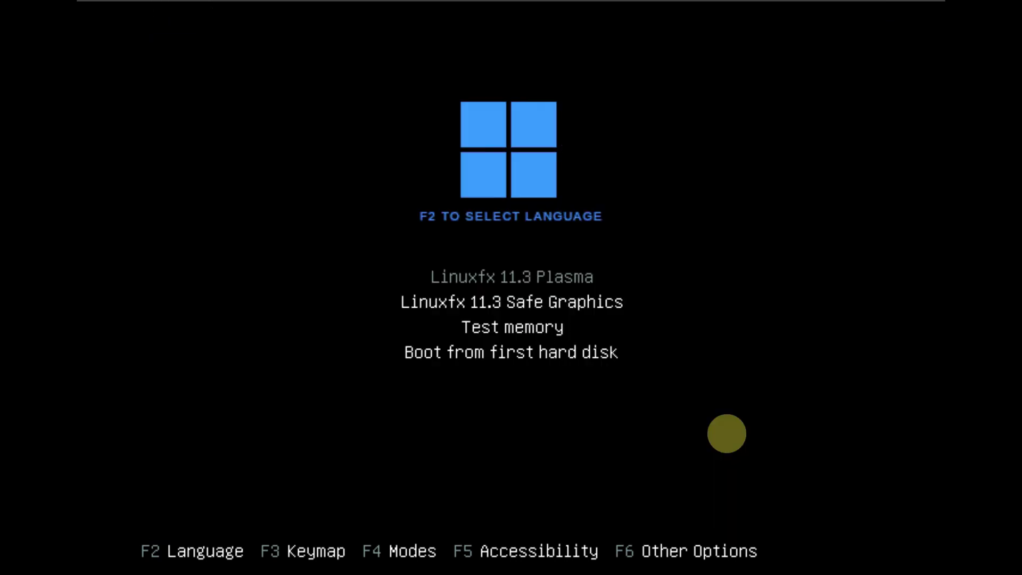
# View the boot modes, accessibility options and extra kernel boot options
pyautogui.press('F4')
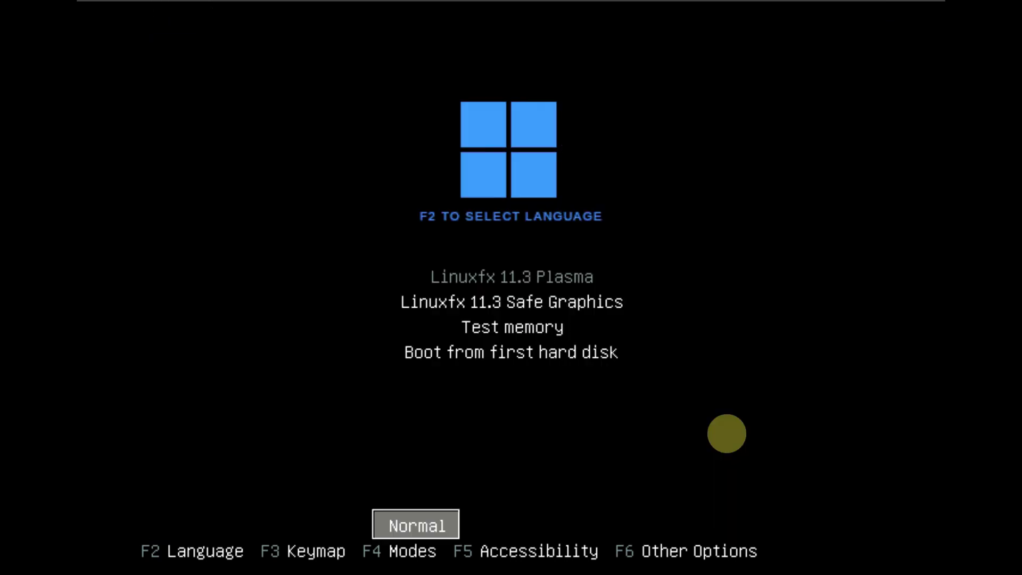
pyautogui.press('Return')
pyautogui.press('F5')
pyautogui.press('Return')
pyautogui.press('F6')
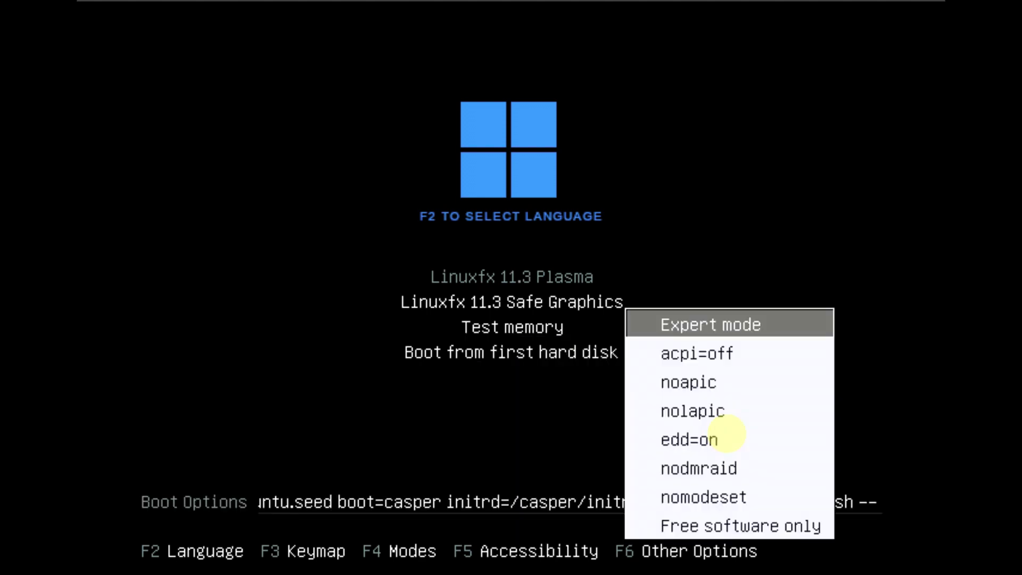
pyautogui.press('Escape')
# Boot the Linuxfx 11.3 Plasma live session from the boot menu
pyautogui.press('Down')
pyautogui.press('Down')
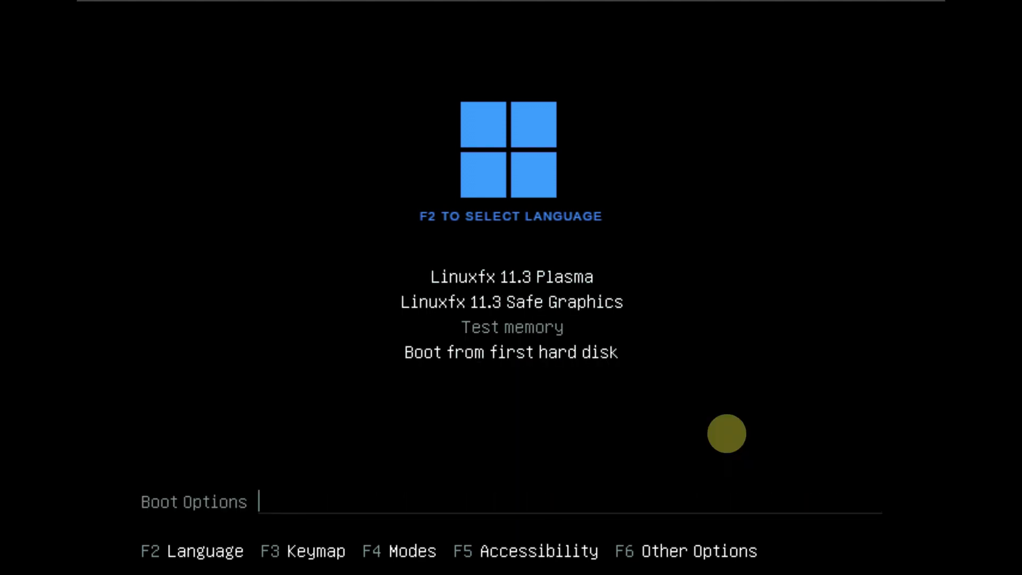
pyautogui.press('Up')
pyautogui.press('Up')
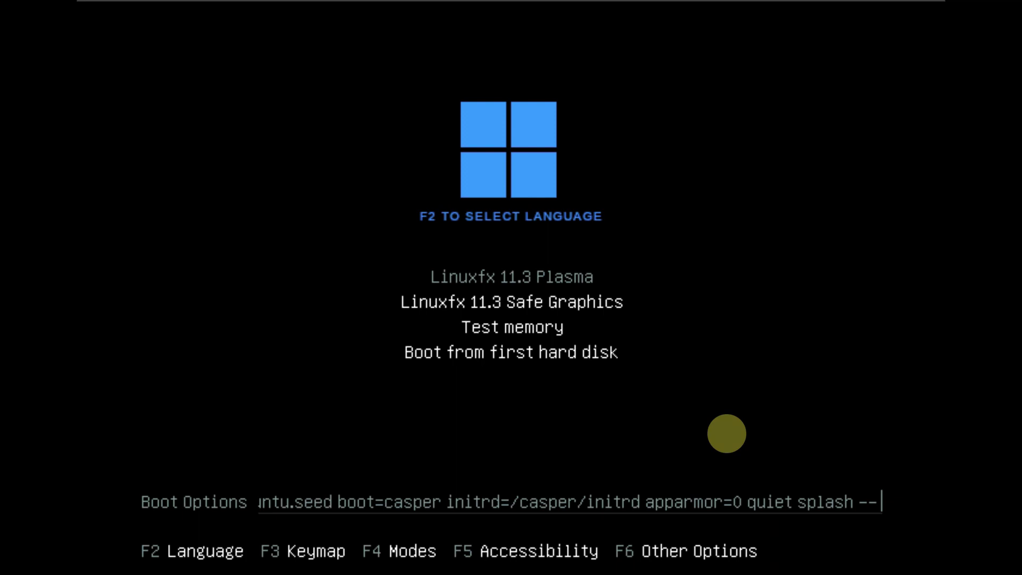
pyautogui.press('Return')
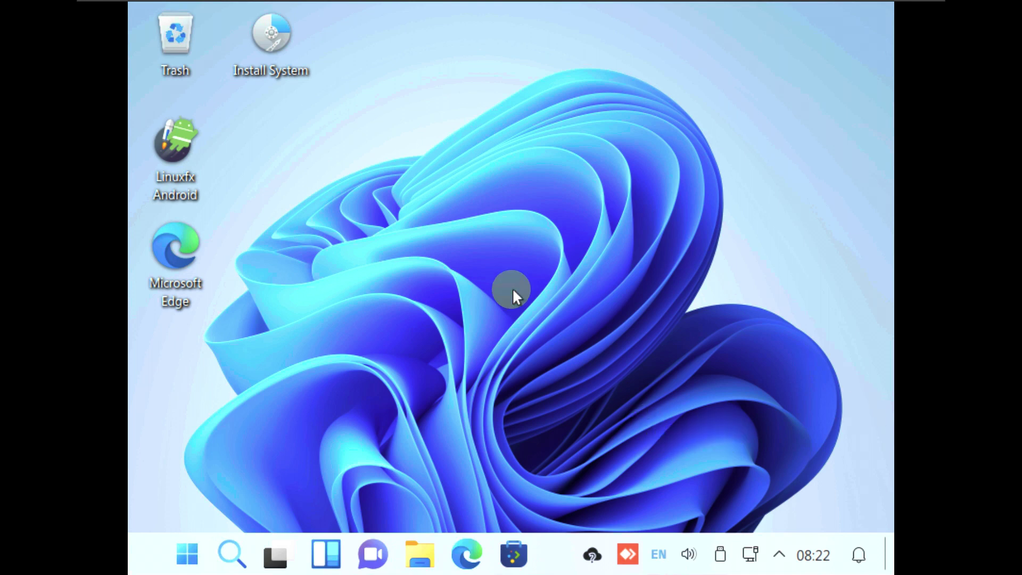
# Select and apply the 1920x1080 (16:9) resolution in Display Configuration
pyautogui.rightClick(439, 170)
pyautogui.click(472, 208)
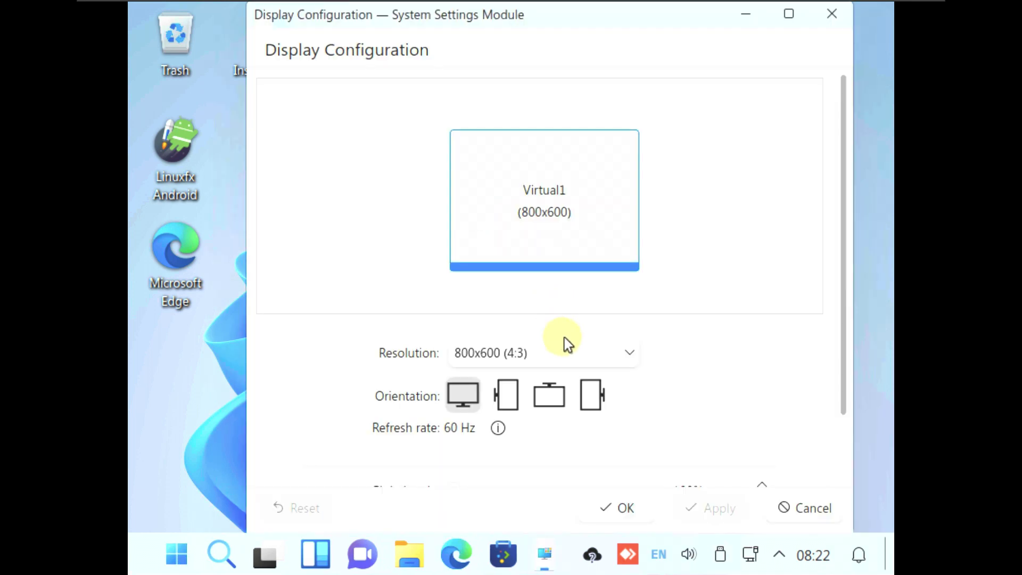
pyautogui.click(564, 348)
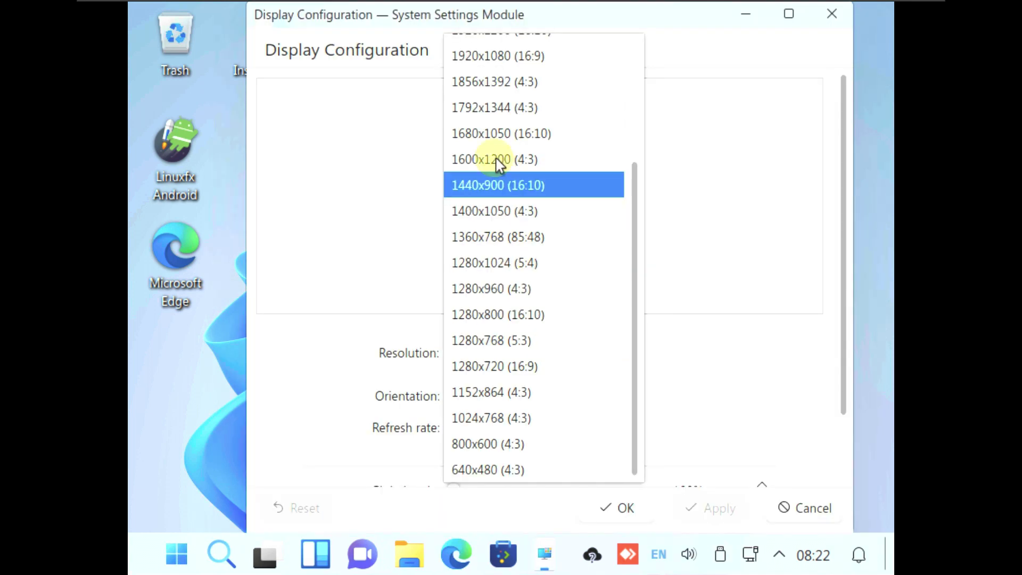
pyautogui.scroll(3, 493, 155)
pyautogui.click(519, 228)
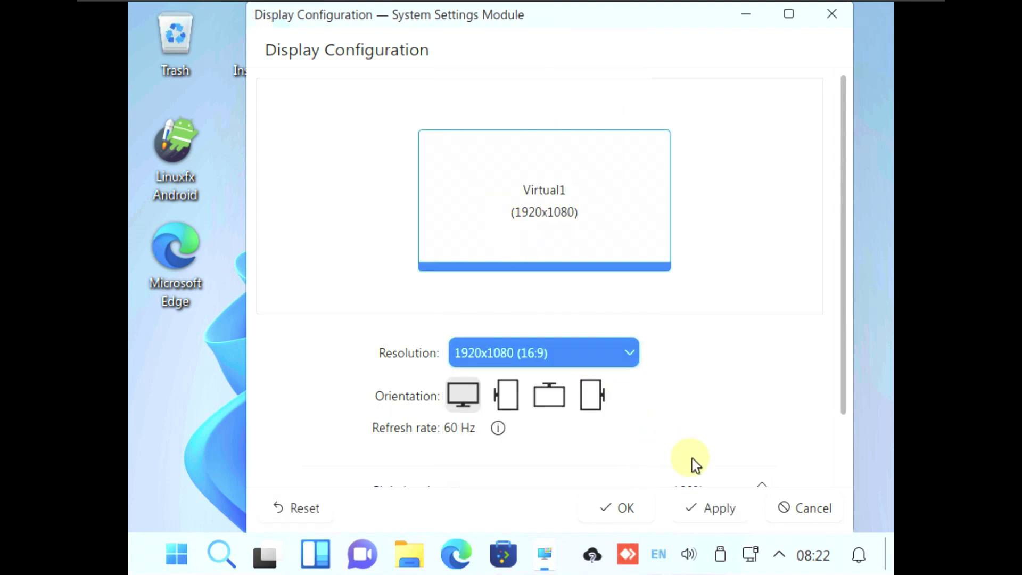
pyautogui.scroll(-3, 692, 465)
pyautogui.click(702, 506)
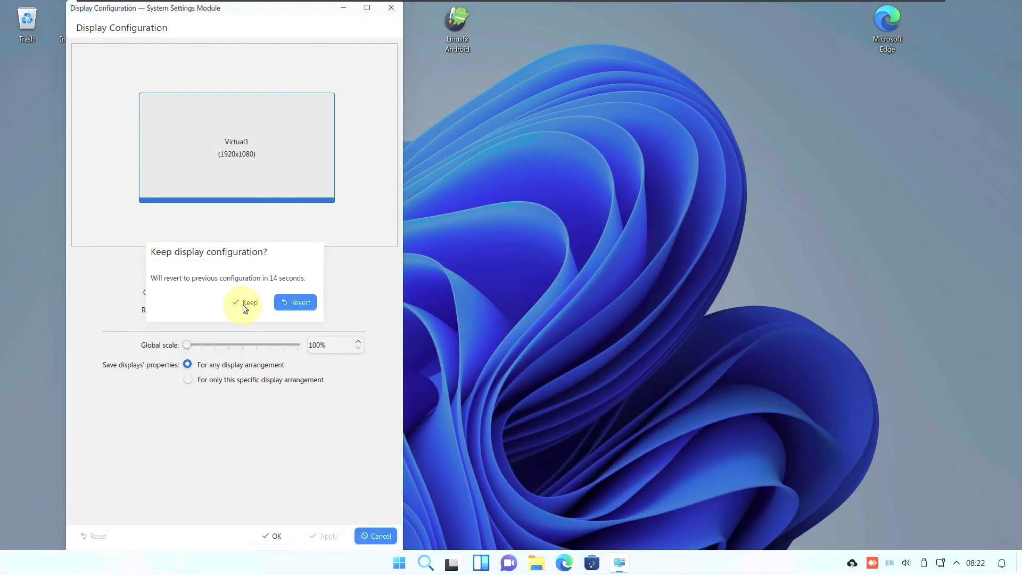
# Keep the new display configuration and close the display settings window
pyautogui.click(244, 301)
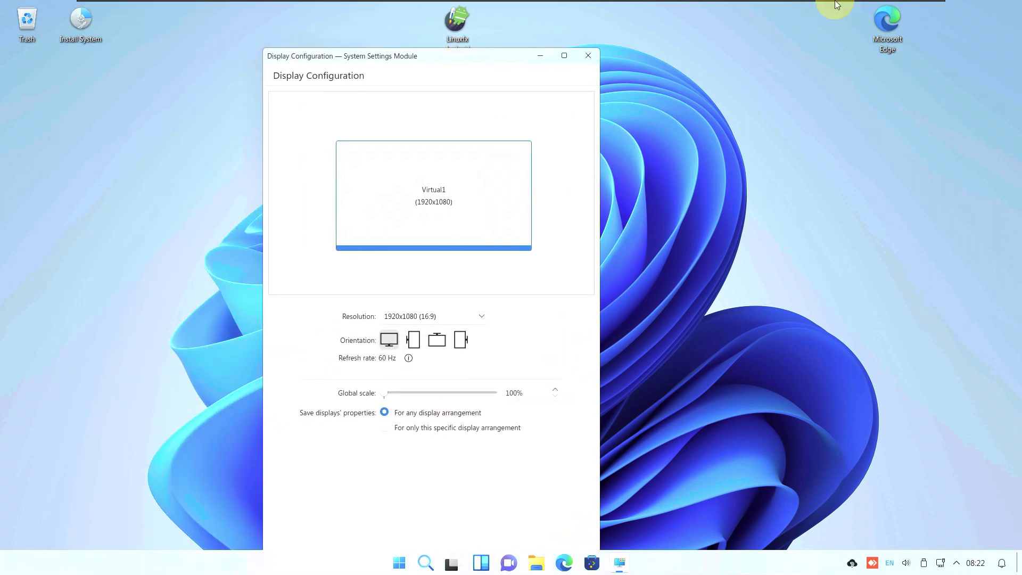
pyautogui.moveTo(835, 4)
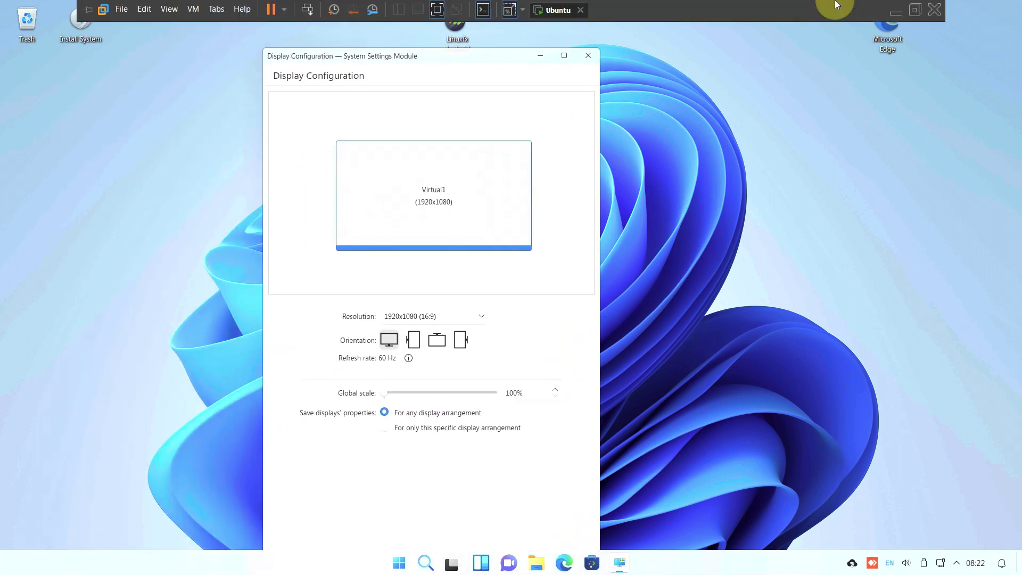
pyautogui.click(565, 55)
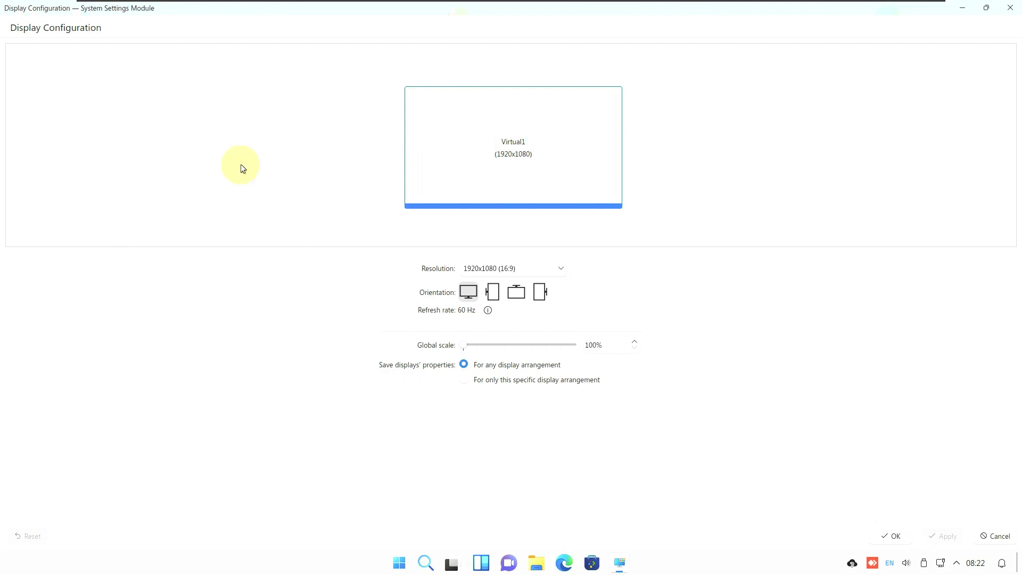
pyautogui.click(890, 535)
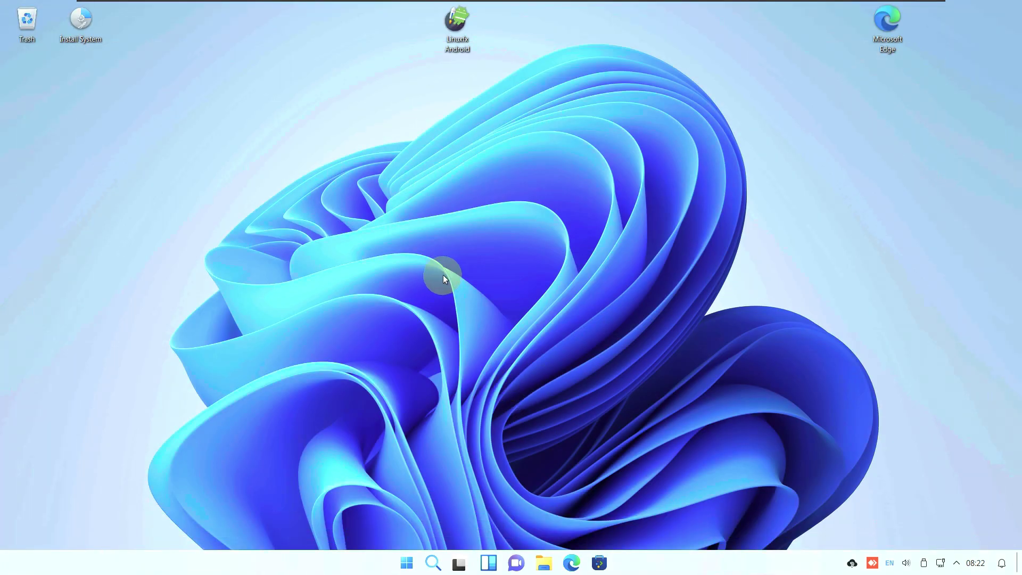
# Launch System Monitor maximized, then view its Applications, History and Processes pages
pyautogui.click(406, 563)
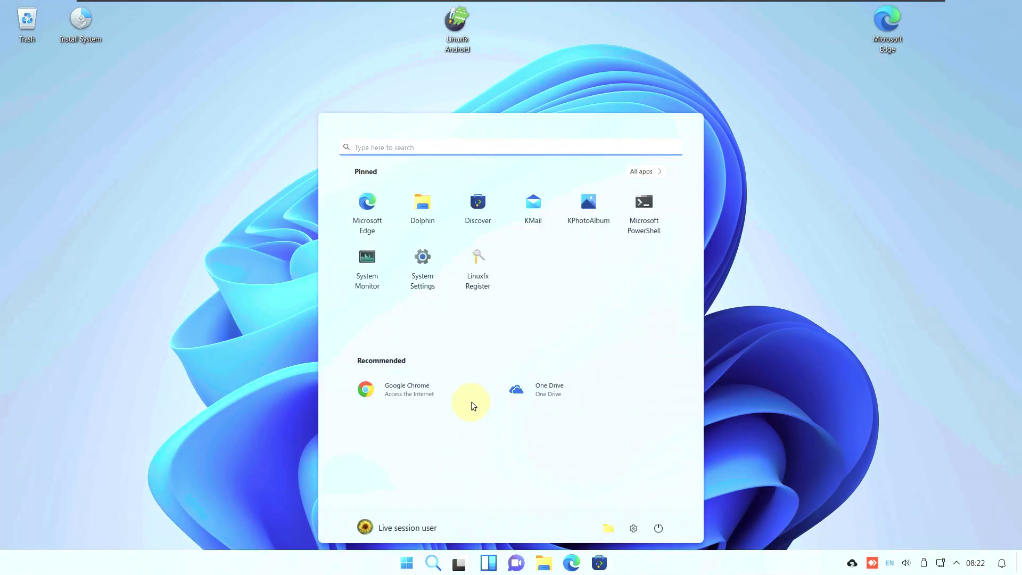
pyautogui.click(384, 267)
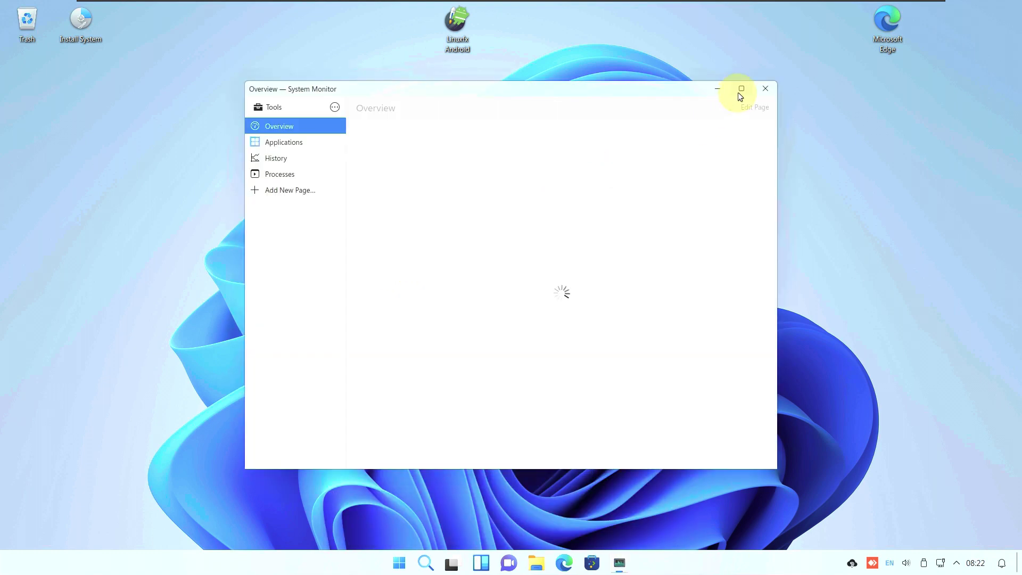
pyautogui.click(740, 89)
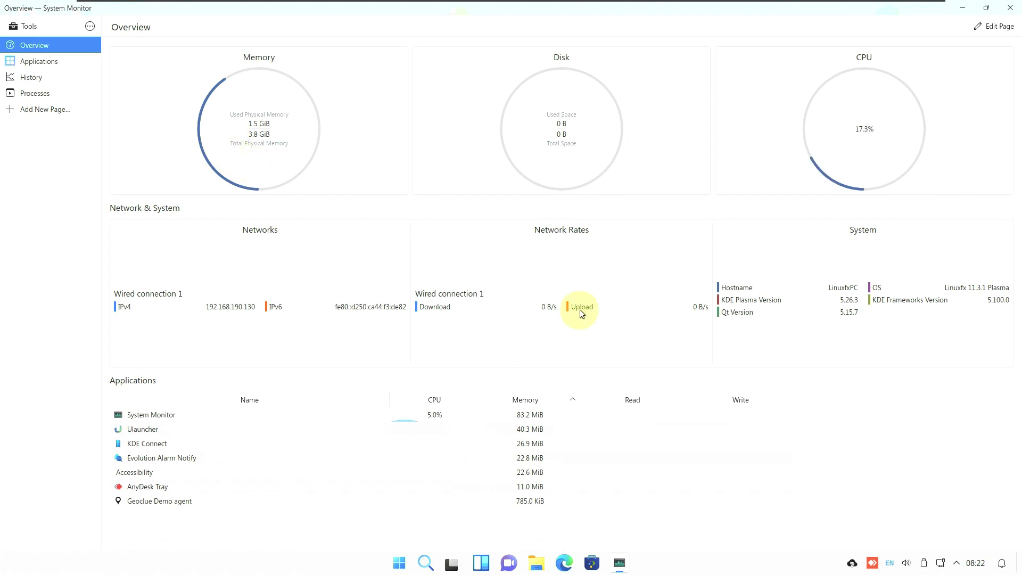
pyautogui.click(67, 61)
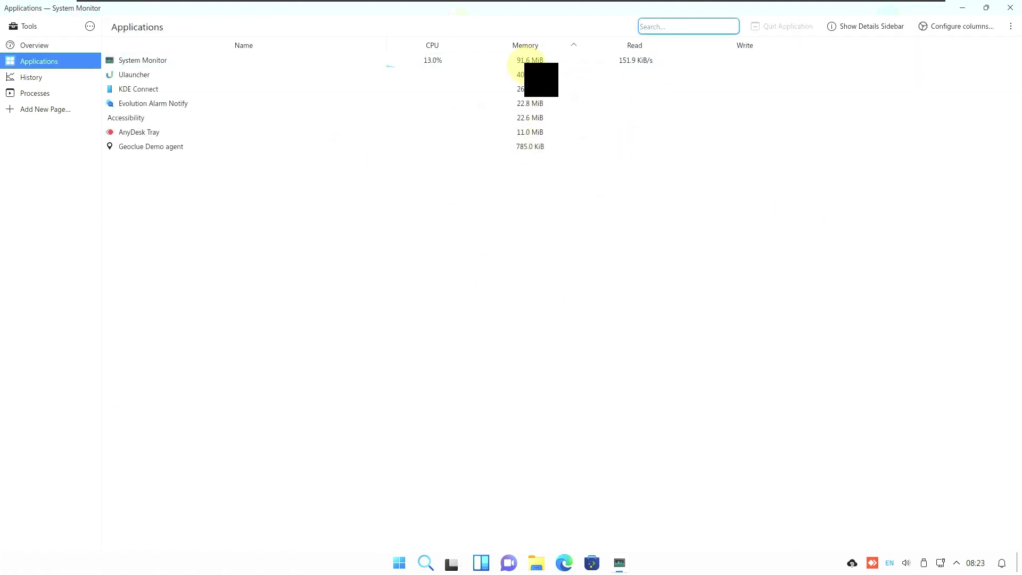
pyautogui.click(40, 78)
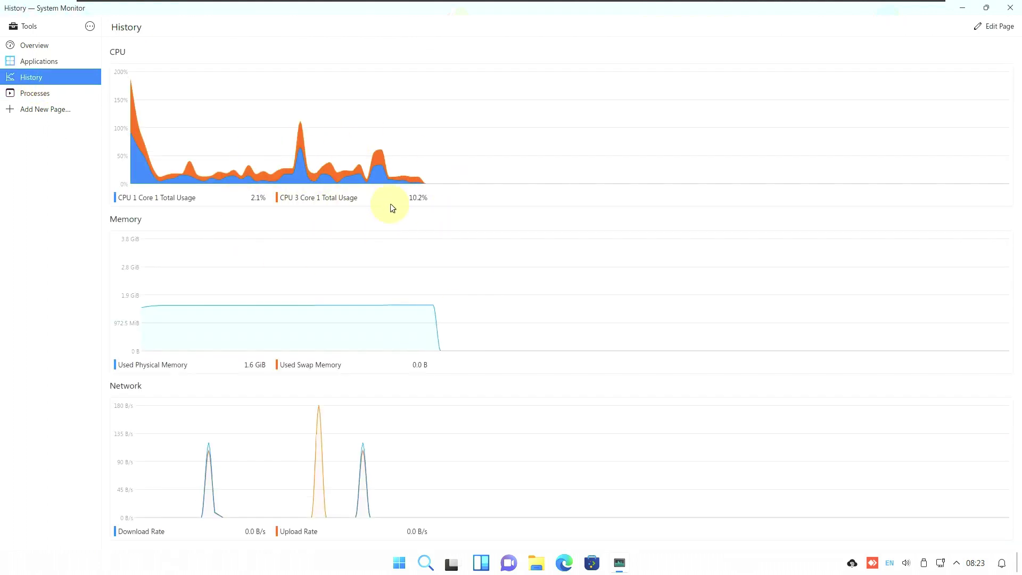
pyautogui.click(87, 101)
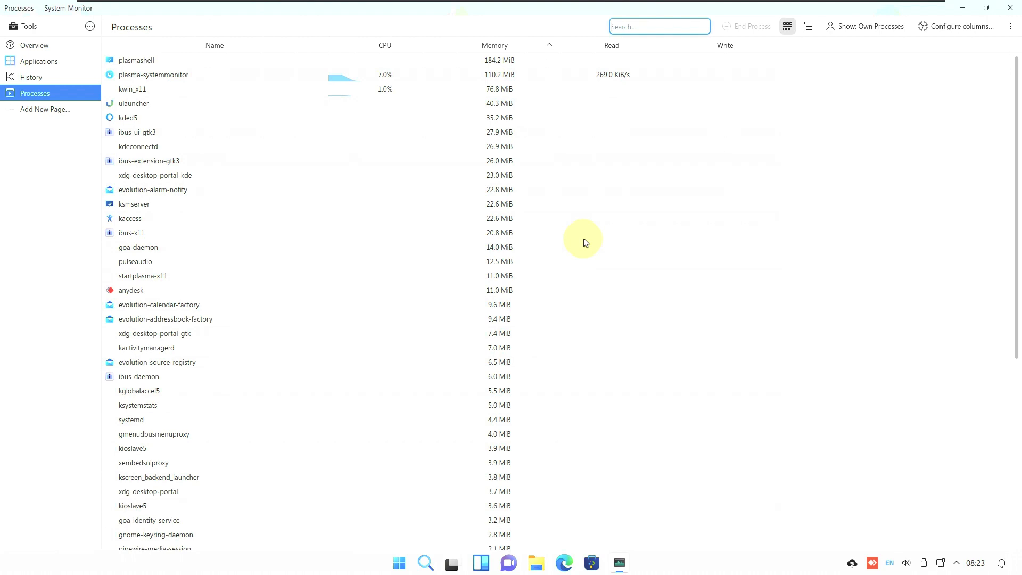
# Scroll through the process list, then revisit the Overview and Applications pages
pyautogui.scroll(-10, 501, 203)
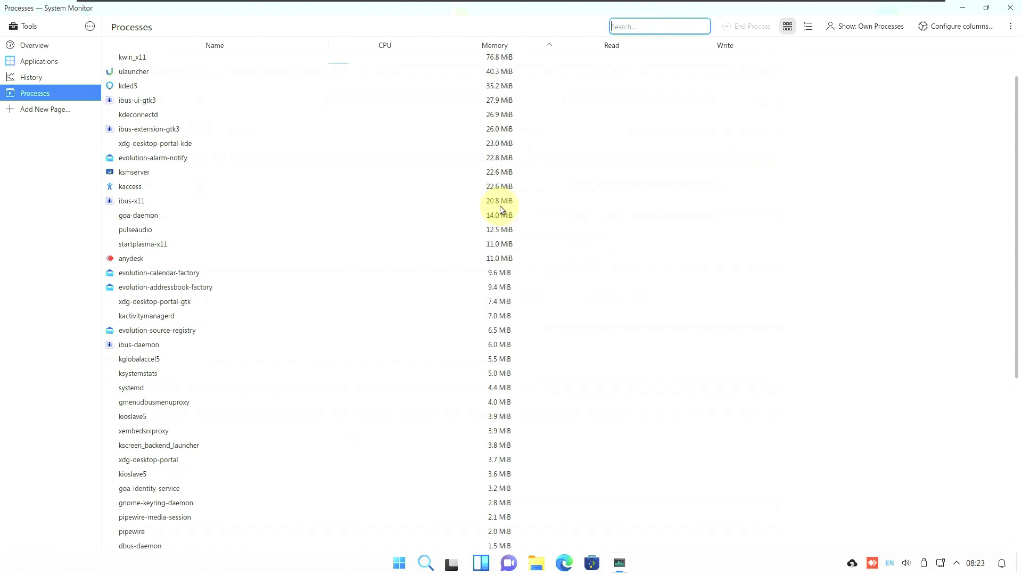
pyautogui.scroll(10, 501, 210)
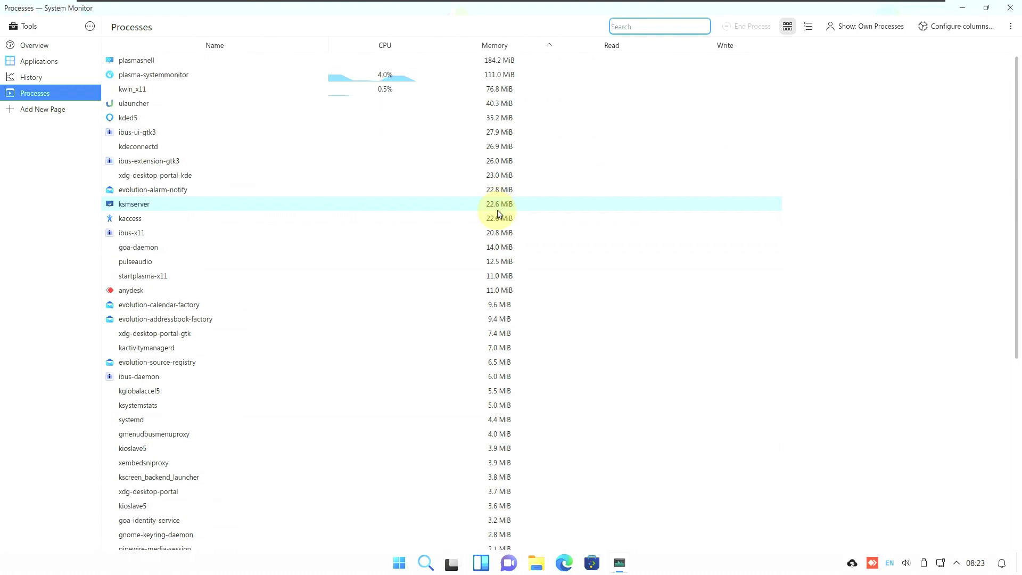
pyautogui.scroll(-6, 435, 160)
pyautogui.scroll(-4, 437, 183)
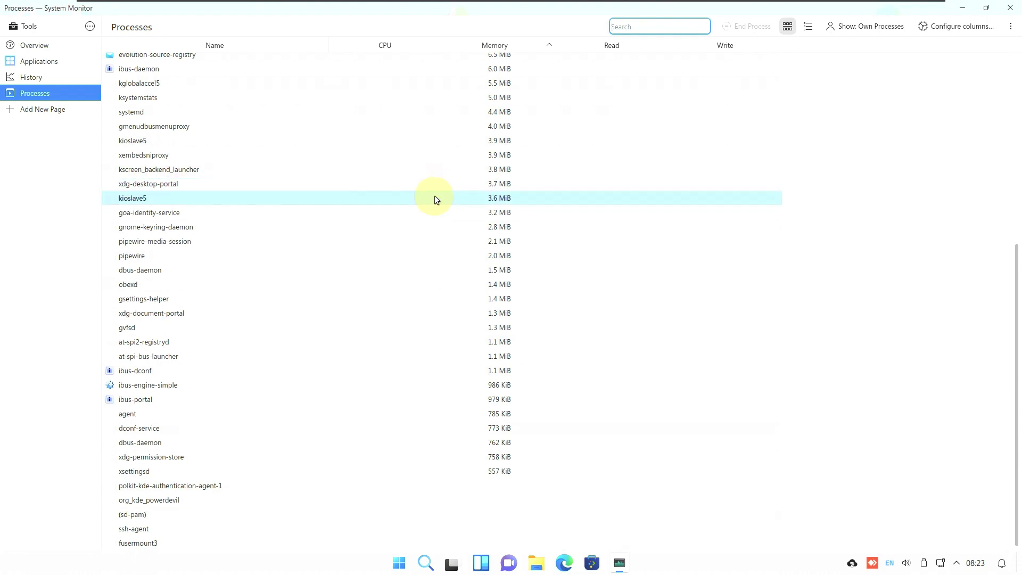
pyautogui.scroll(10, 420, 326)
pyautogui.scroll(-10, 420, 326)
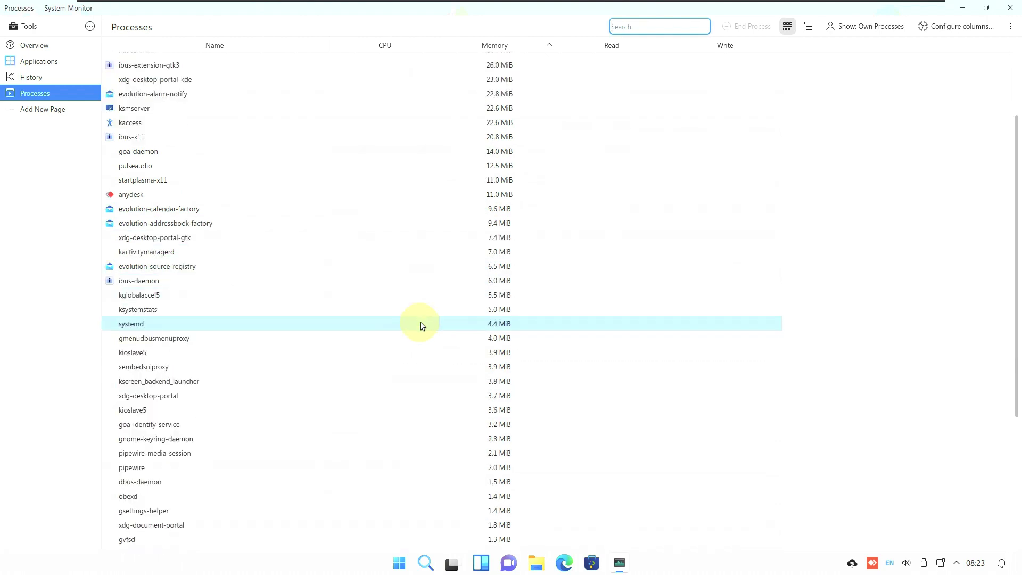
pyautogui.scroll(10, 420, 326)
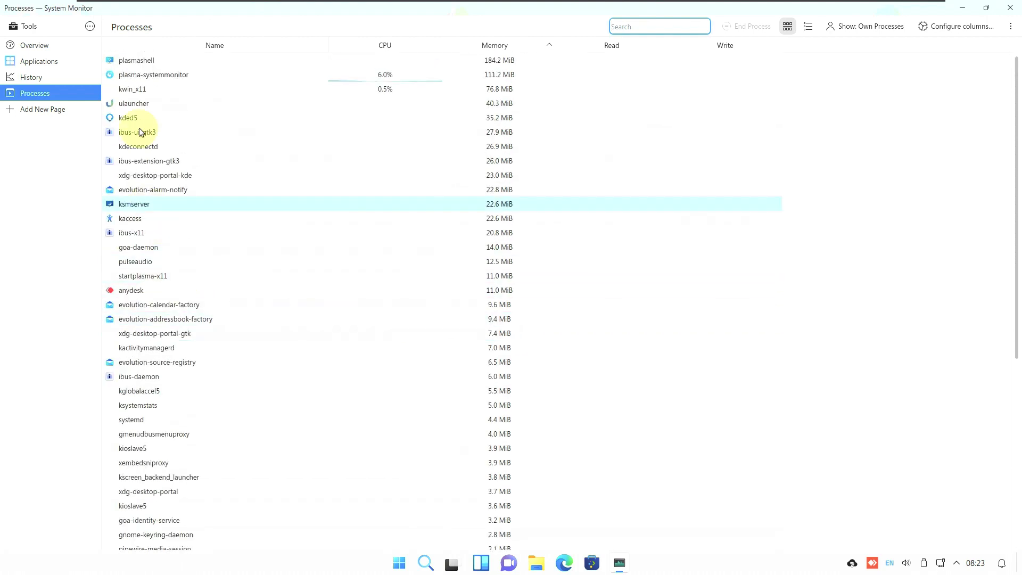
pyautogui.click(53, 50)
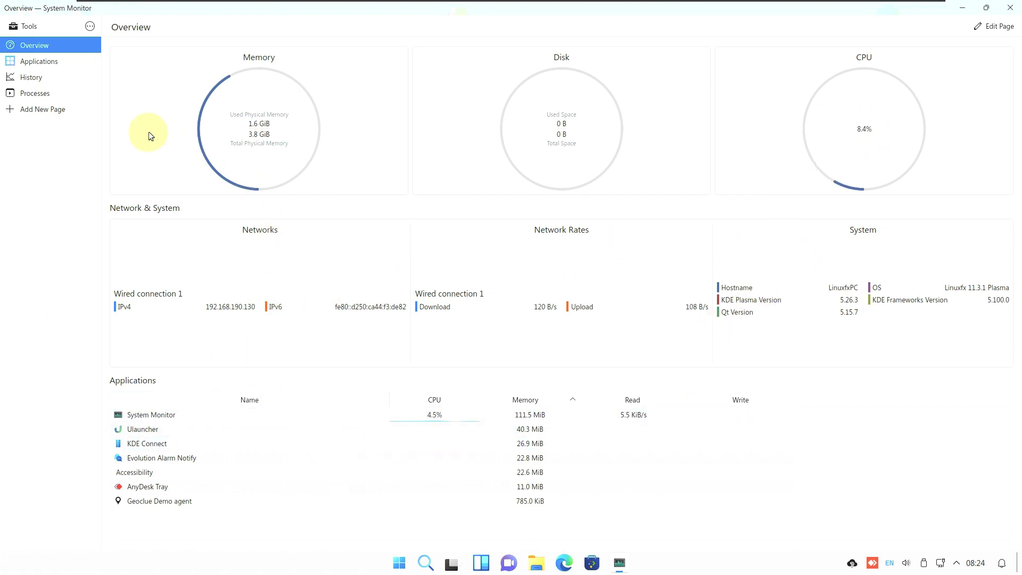
pyautogui.click(56, 64)
# Check About System Monitor, revisit History and Processes, then close the monitor
pyautogui.click(90, 25)
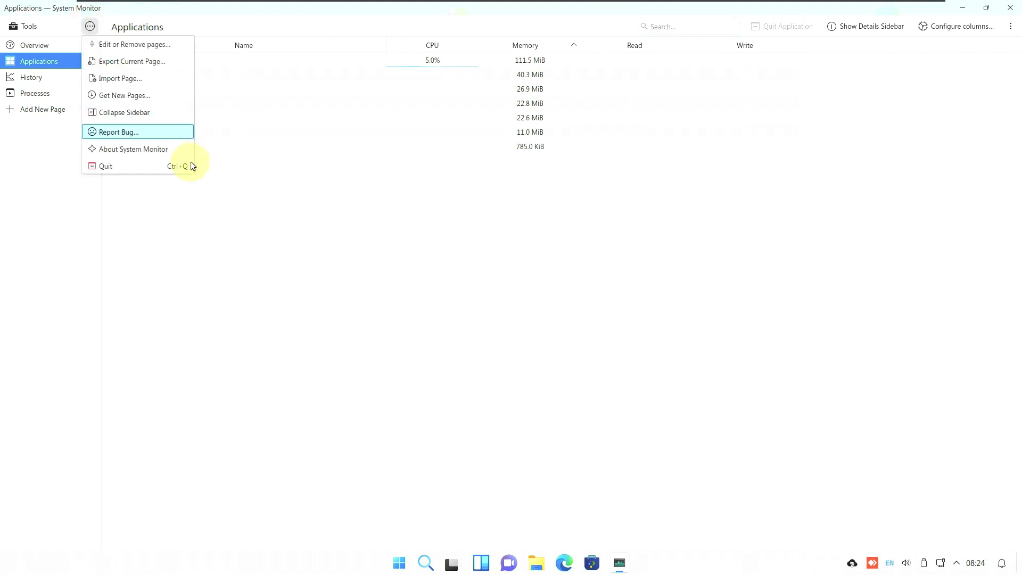
pyautogui.click(127, 148)
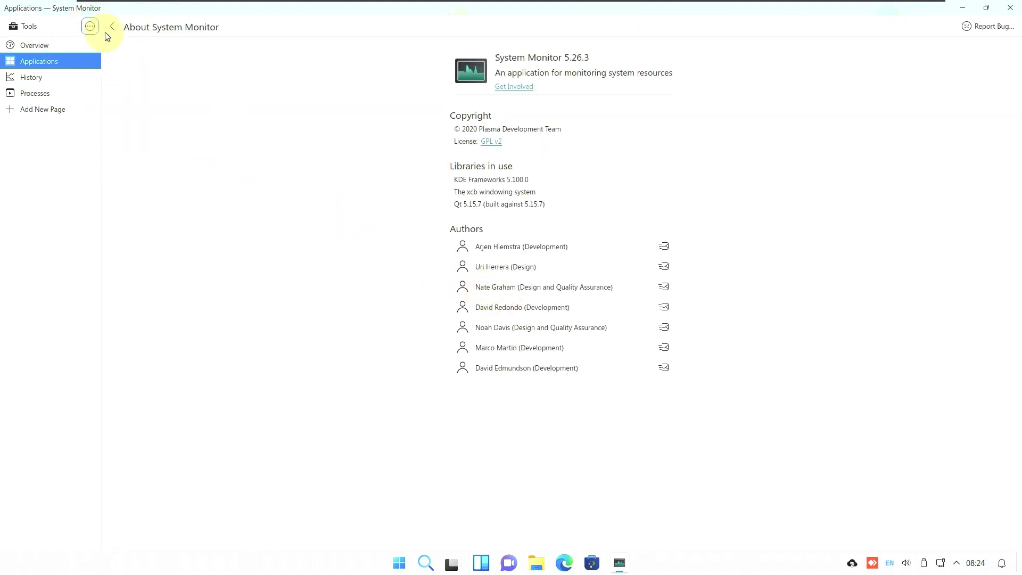
pyautogui.click(108, 29)
pyautogui.click(59, 77)
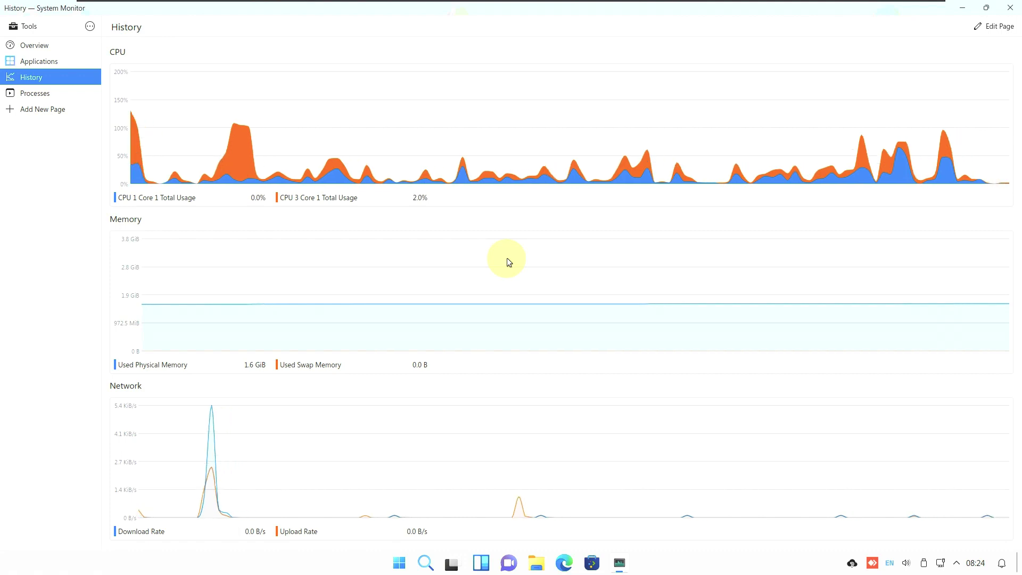
pyautogui.click(35, 93)
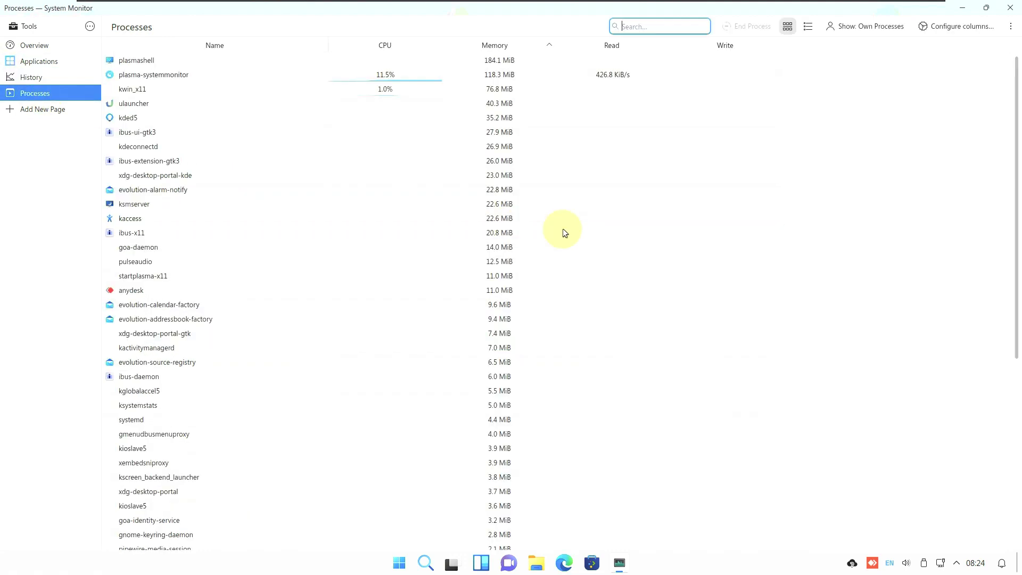
pyautogui.scroll(-5, 503, 187)
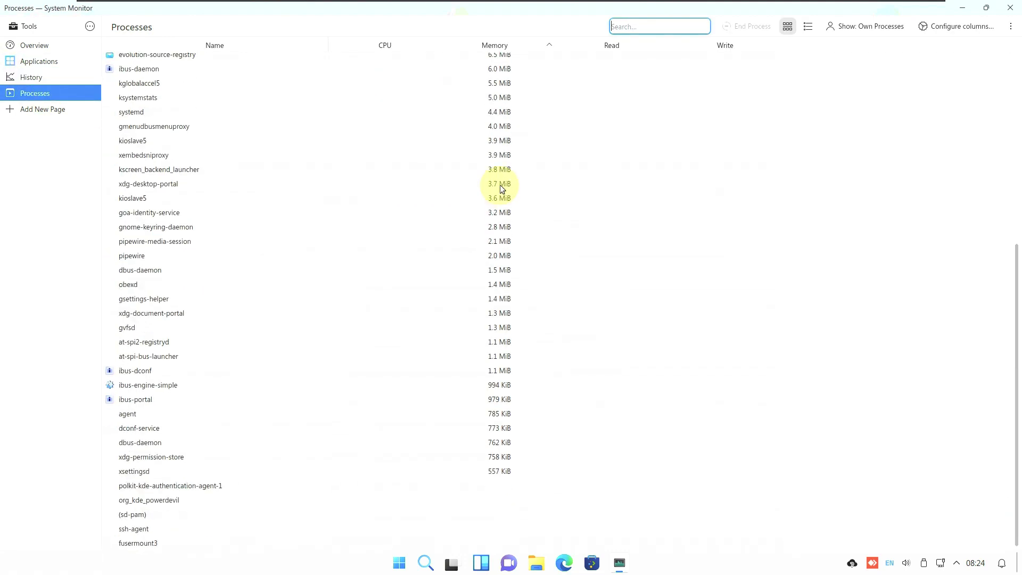
pyautogui.click(1009, 7)
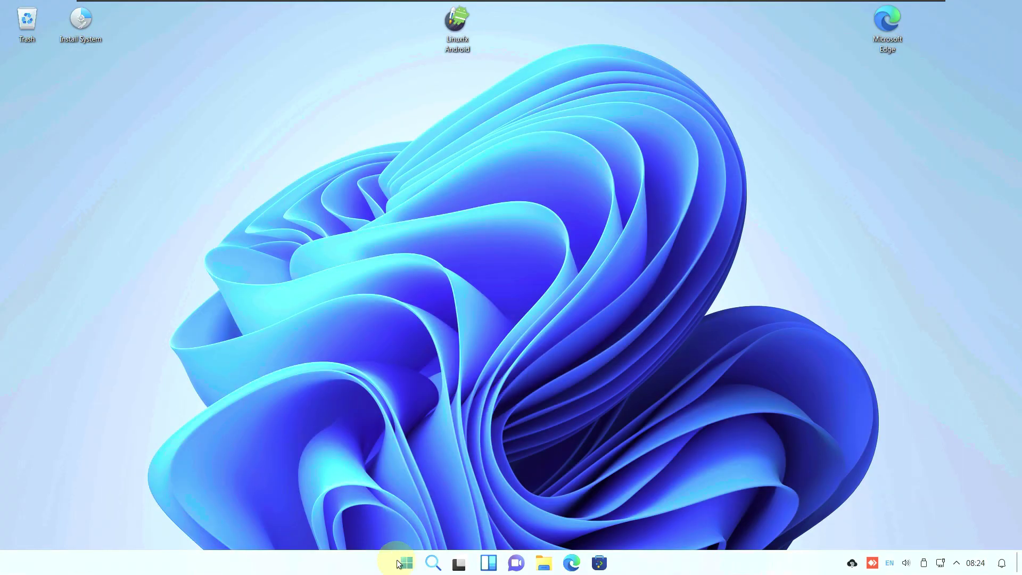
# Start a PowerShell terminal in Konsole and view the About KDE and About Konsole dialogs
pyautogui.click(398, 563)
pyautogui.click(639, 209)
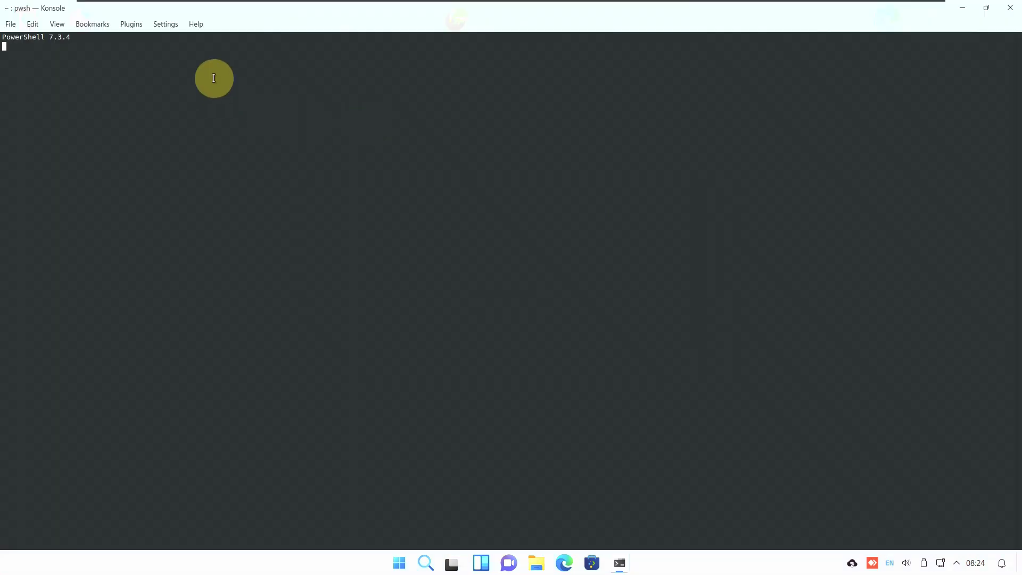
pyautogui.click(195, 24)
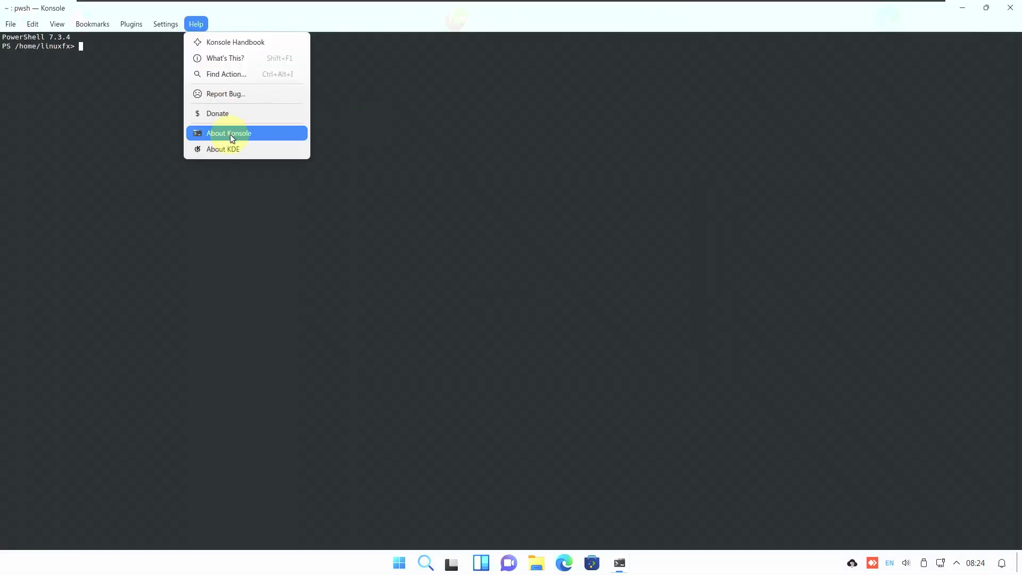
pyautogui.click(233, 149)
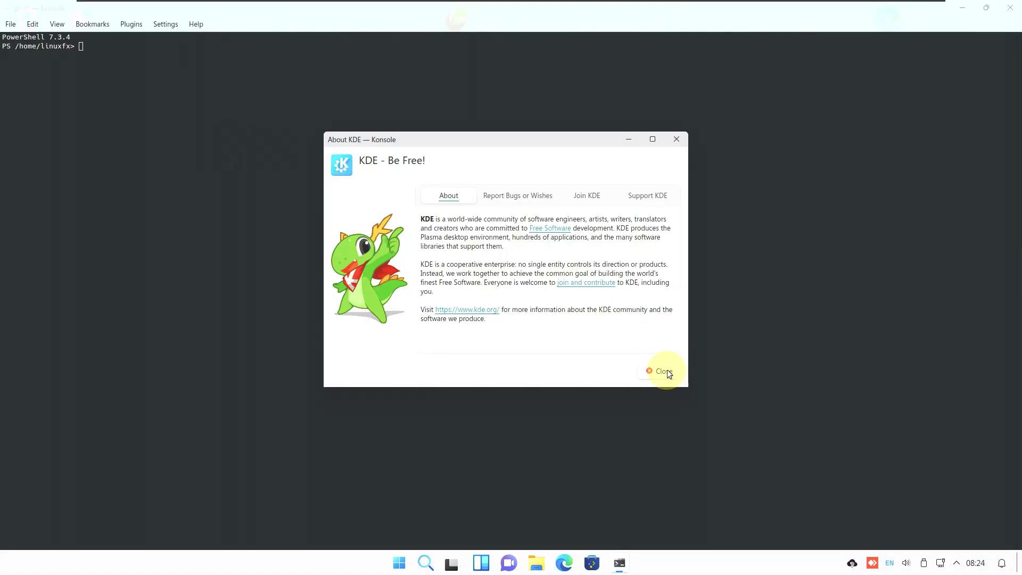
pyautogui.click(666, 369)
pyautogui.click(196, 24)
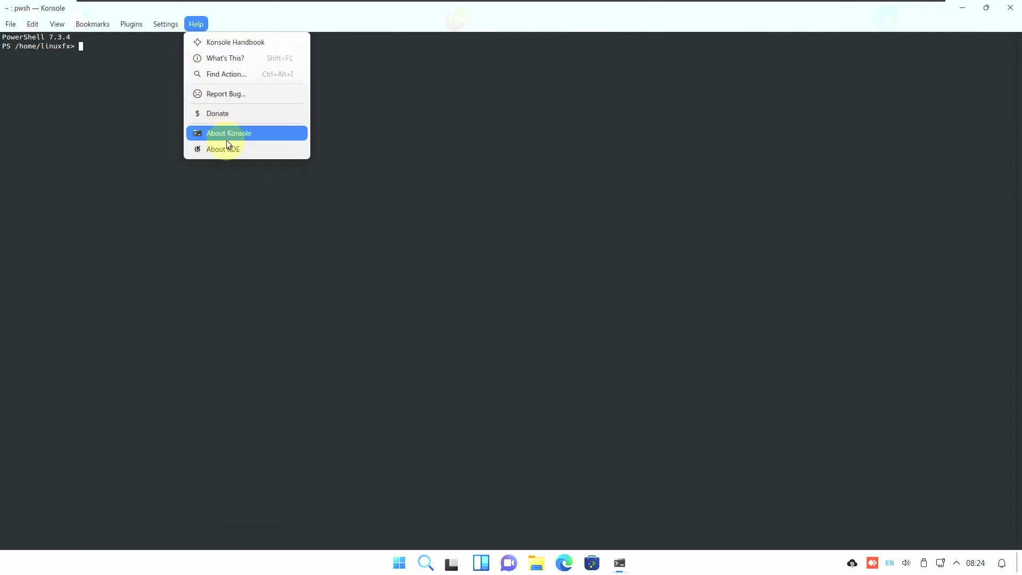
pyautogui.click(229, 138)
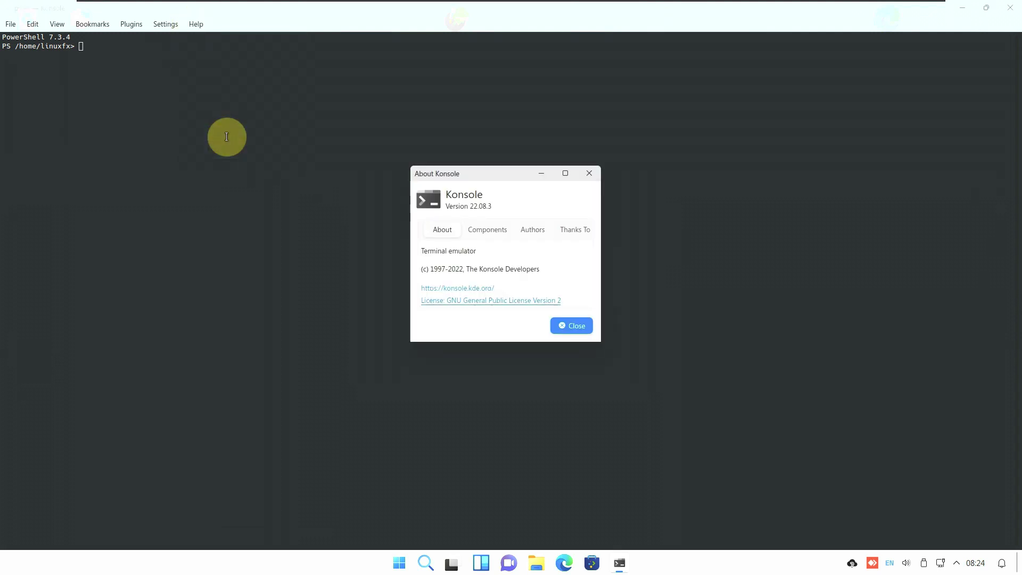
pyautogui.click(582, 326)
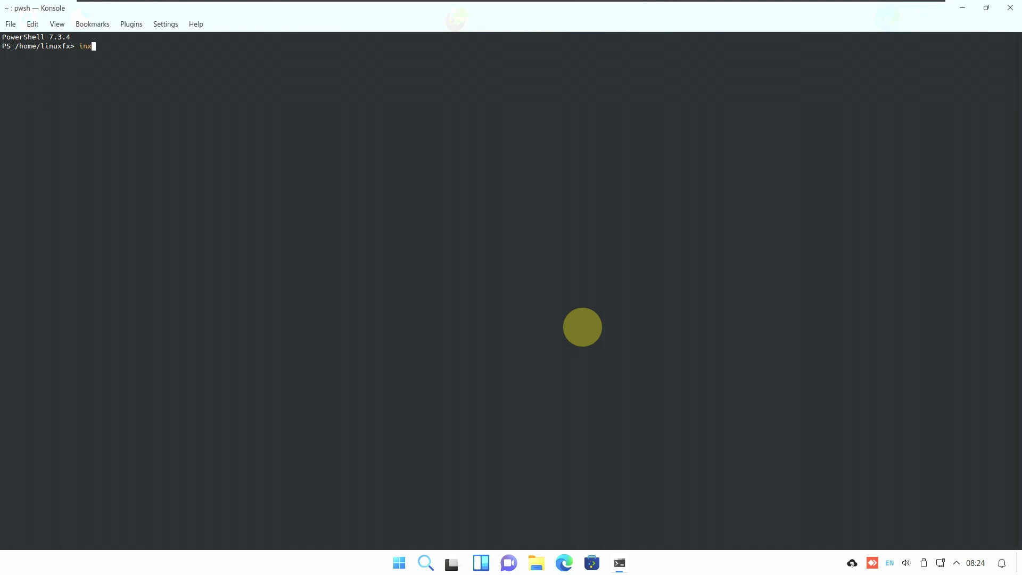
# Run inxi -sv8, cat /etc /issue and neofetch to print system information
pyautogui.write('sv8')
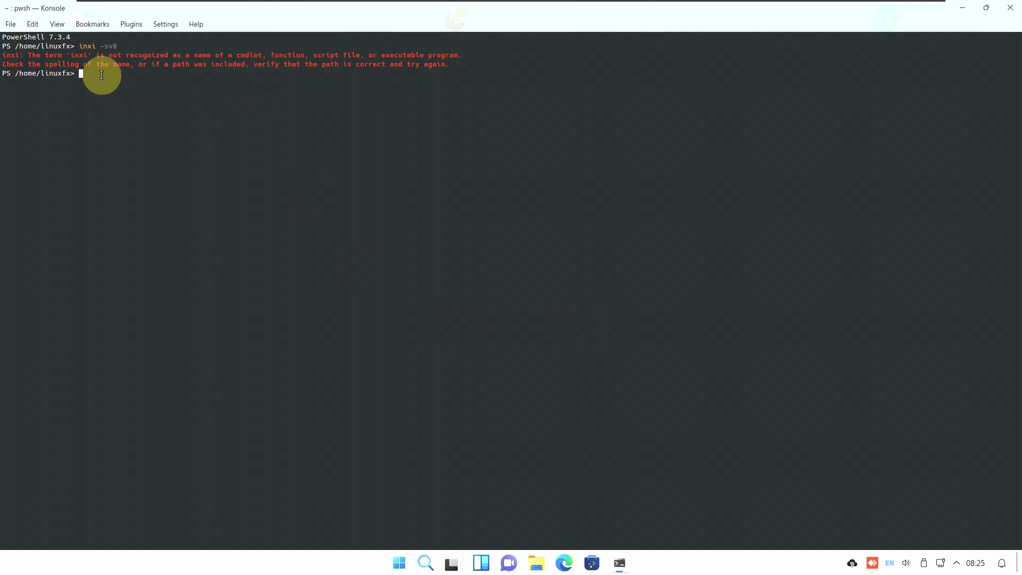
pyautogui.write('cat /etc /issue')
pyautogui.press('Return')
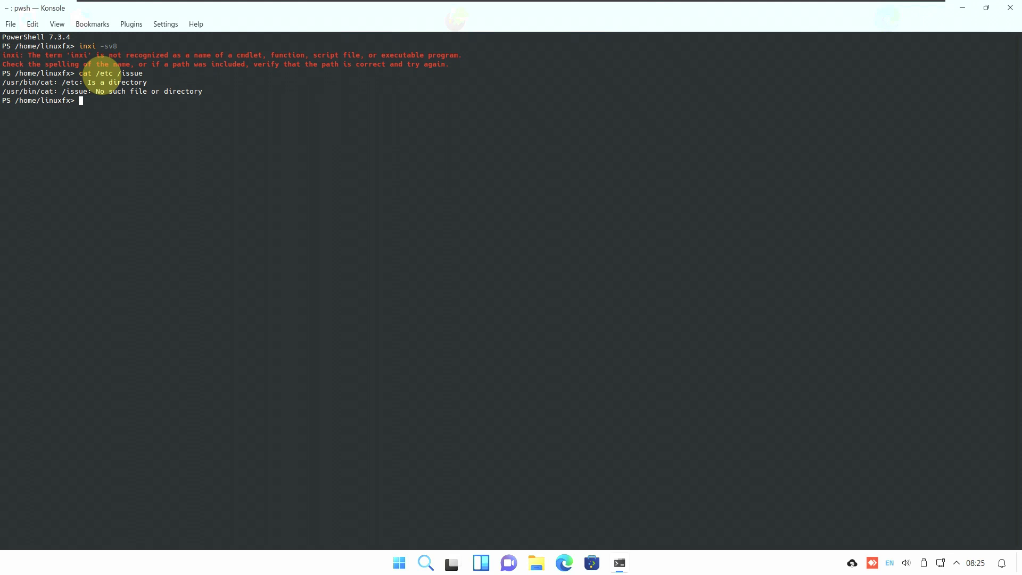
pyautogui.write('neofetch')
pyautogui.press('Return')
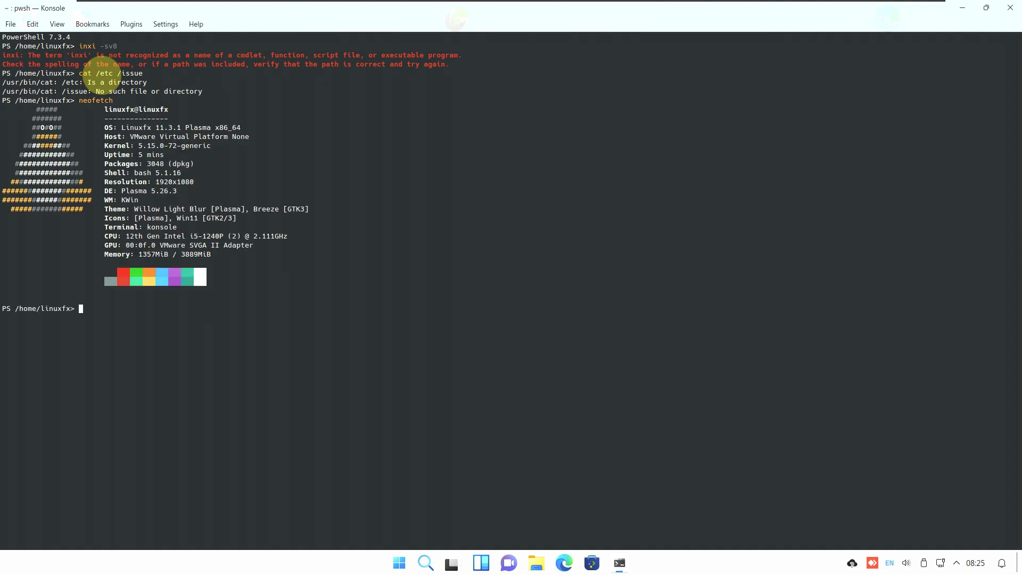
# Launch htop and scroll through its live process list
pyautogui.write('htop')
pyautogui.press('Return')
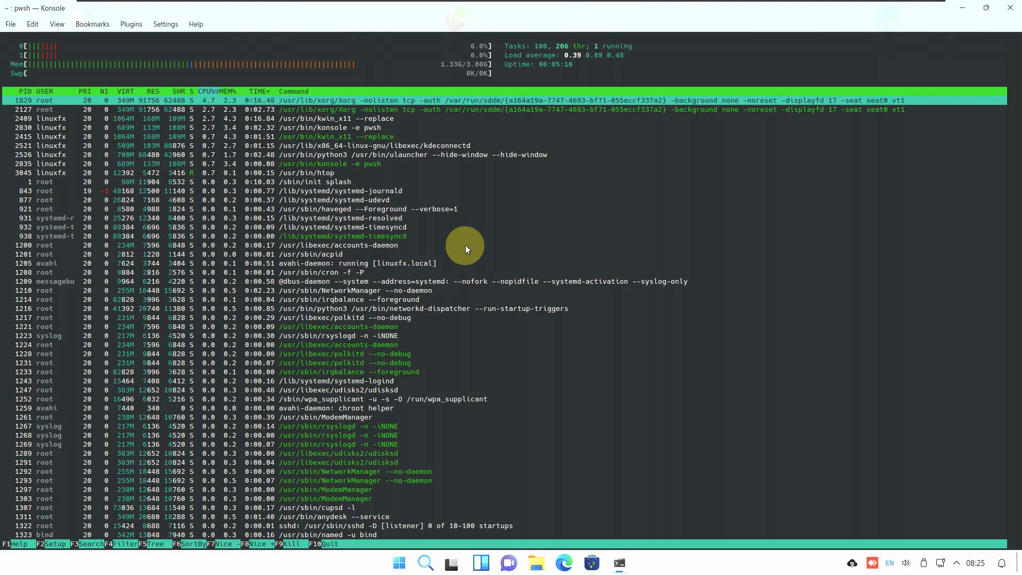
pyautogui.scroll(-20, 465, 245)
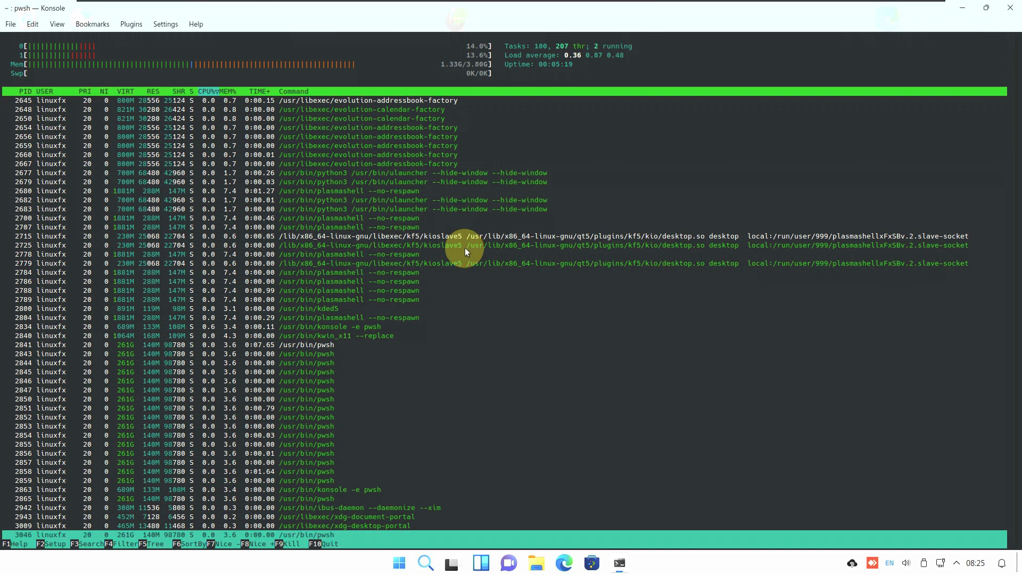
pyautogui.click(196, 23)
# Close Konsole and scroll through the launcher's full list of installed apps
pyautogui.click(1009, 8)
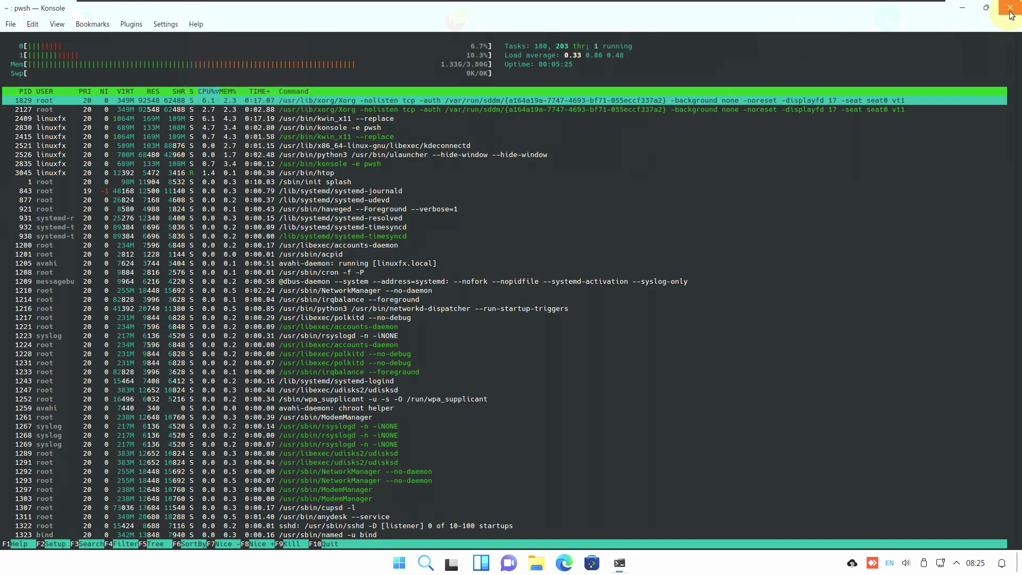
pyautogui.click(1009, 8)
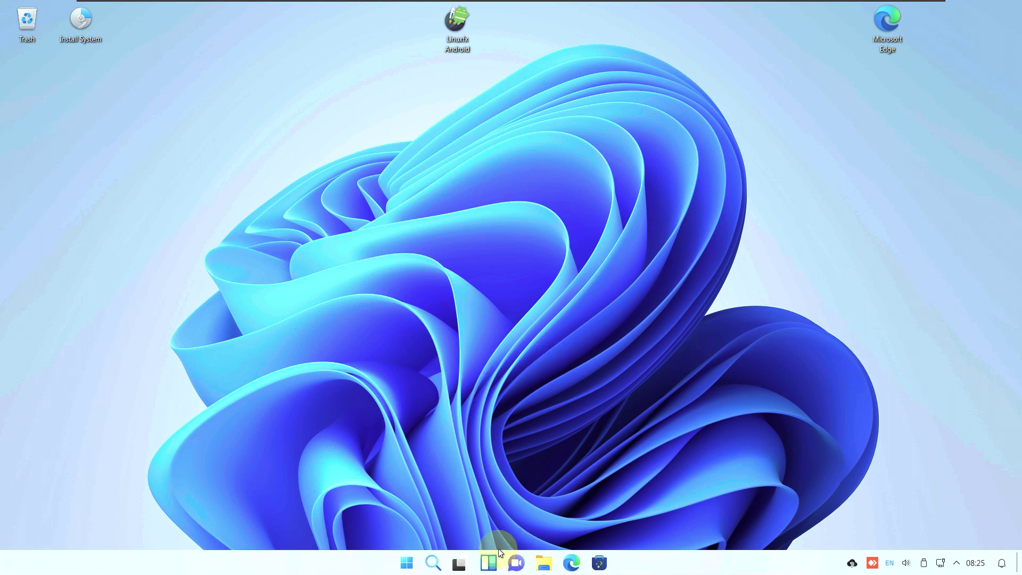
pyautogui.click(408, 563)
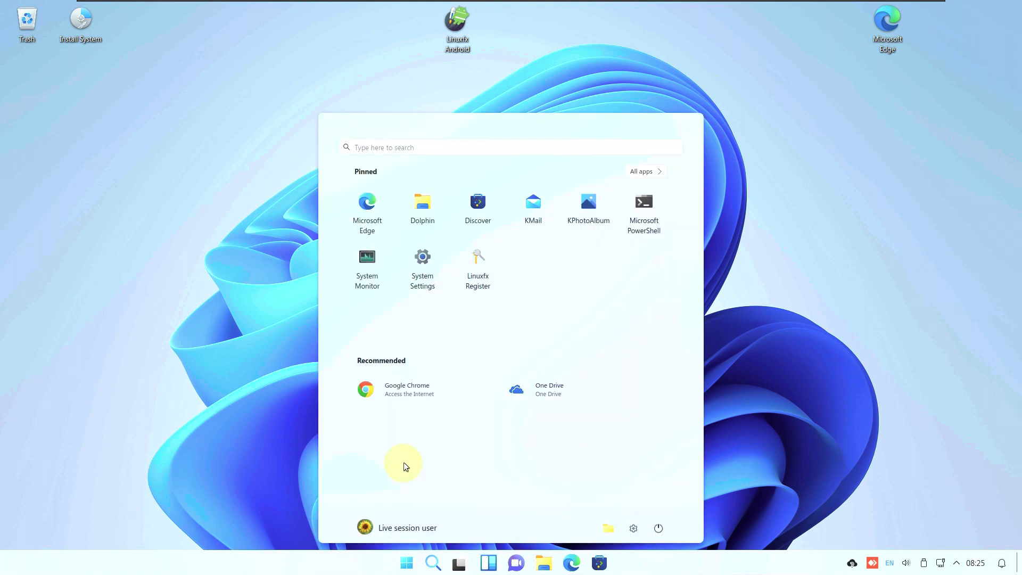
pyautogui.click(639, 173)
pyautogui.scroll(-3, 497, 344)
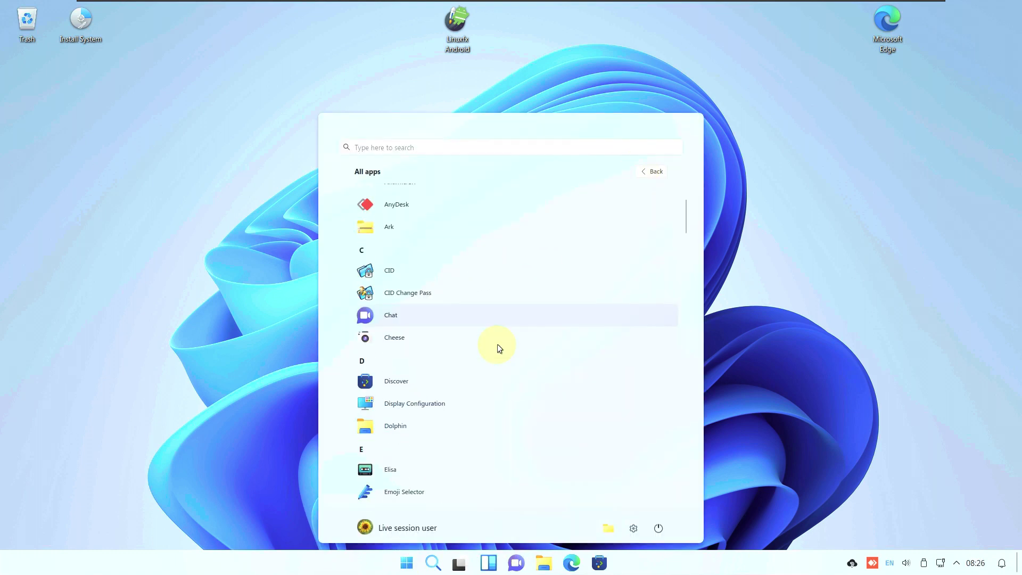
pyautogui.scroll(-5, 497, 344)
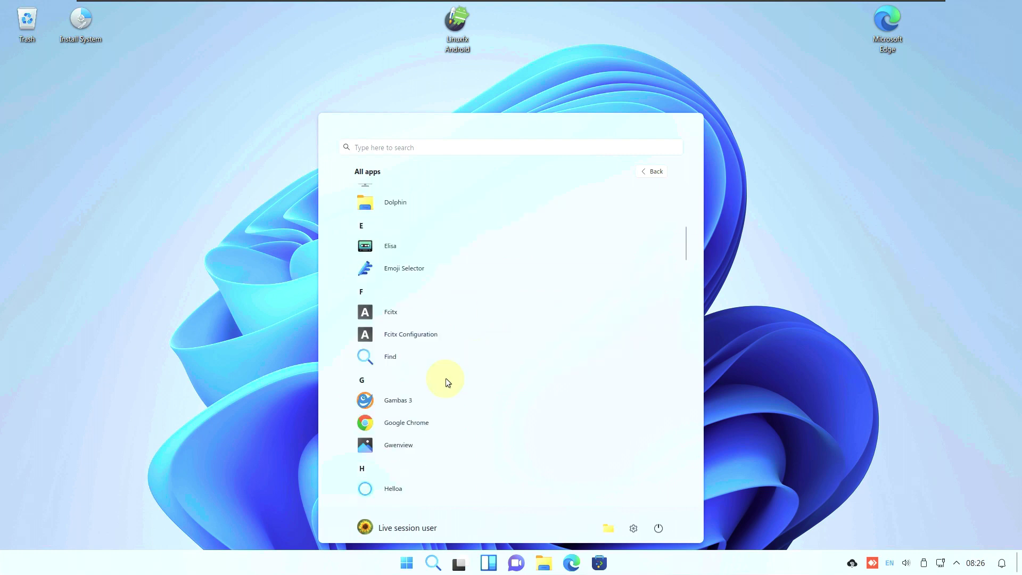
pyautogui.scroll(-7, 445, 388)
pyautogui.scroll(5, 445, 387)
pyautogui.scroll(3, 445, 387)
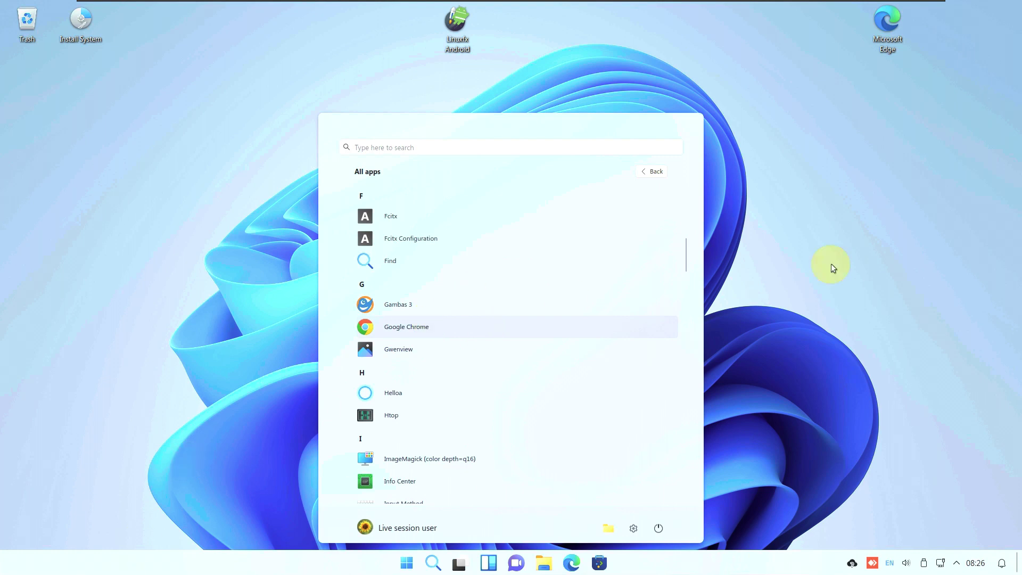
# Inspect Google Chrome's context options, then launch Chrome from the Recommended list
pyautogui.rightClick(431, 322)
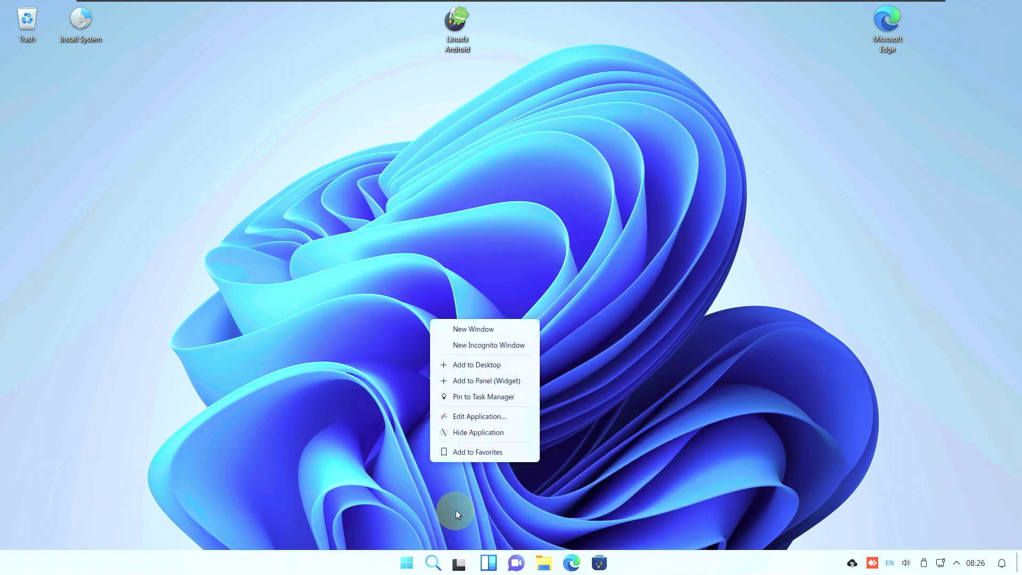
pyautogui.click(383, 460)
pyautogui.click(406, 562)
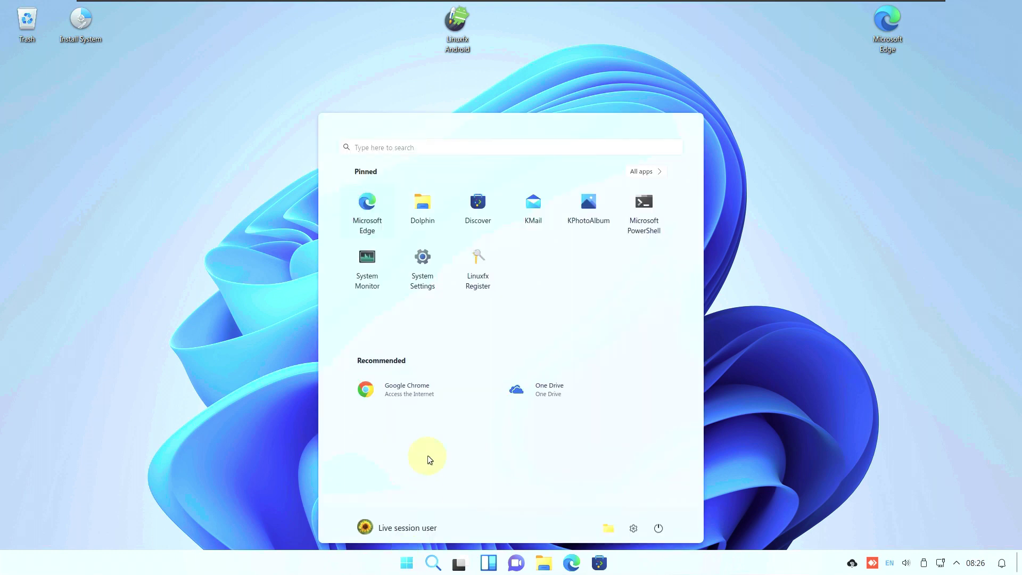
pyautogui.click(419, 394)
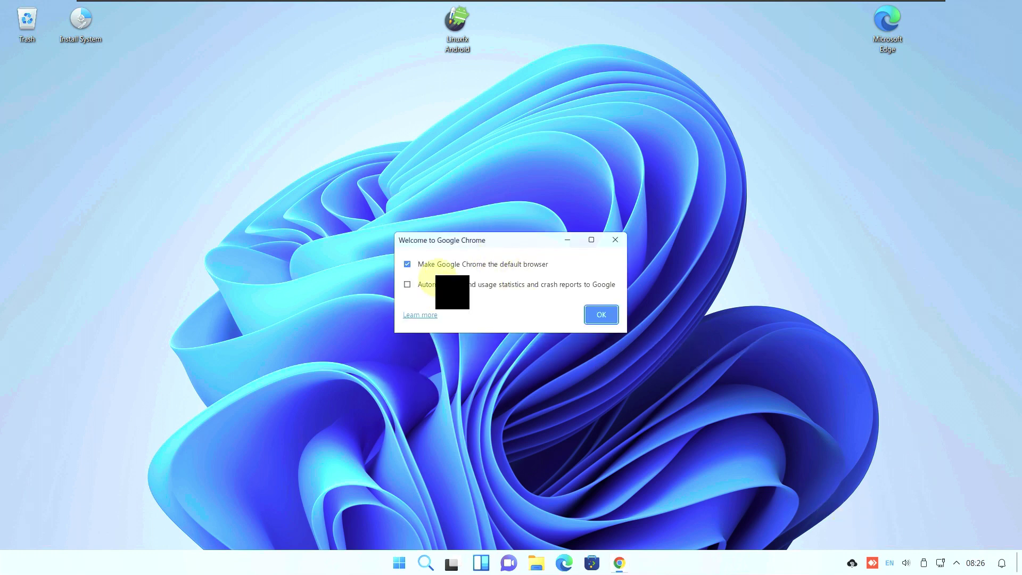
# Accept Chrome's welcome, maximize it, and confirm version 113.0.5672.126 on About Chrome
pyautogui.click(596, 315)
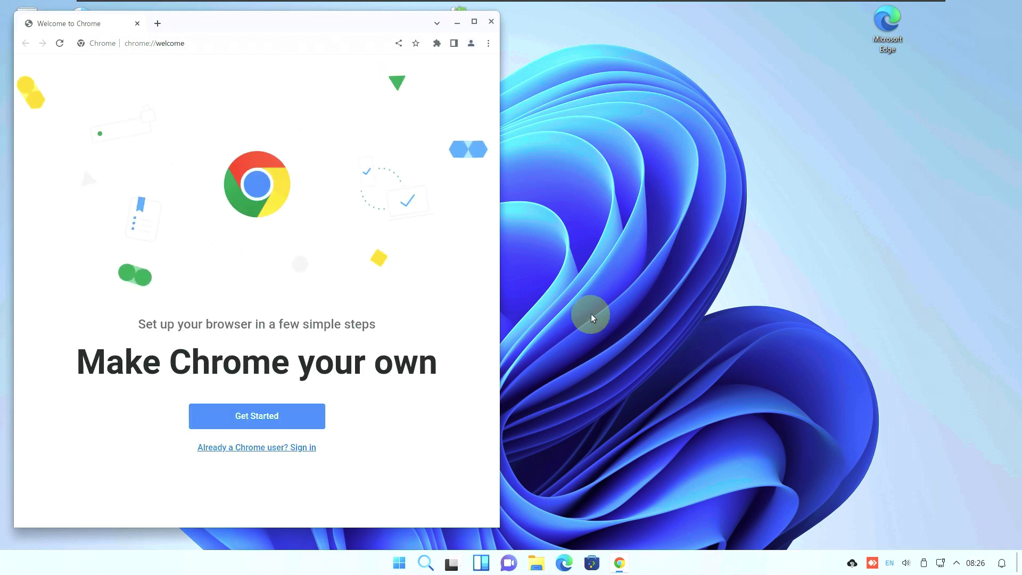
pyautogui.click(474, 22)
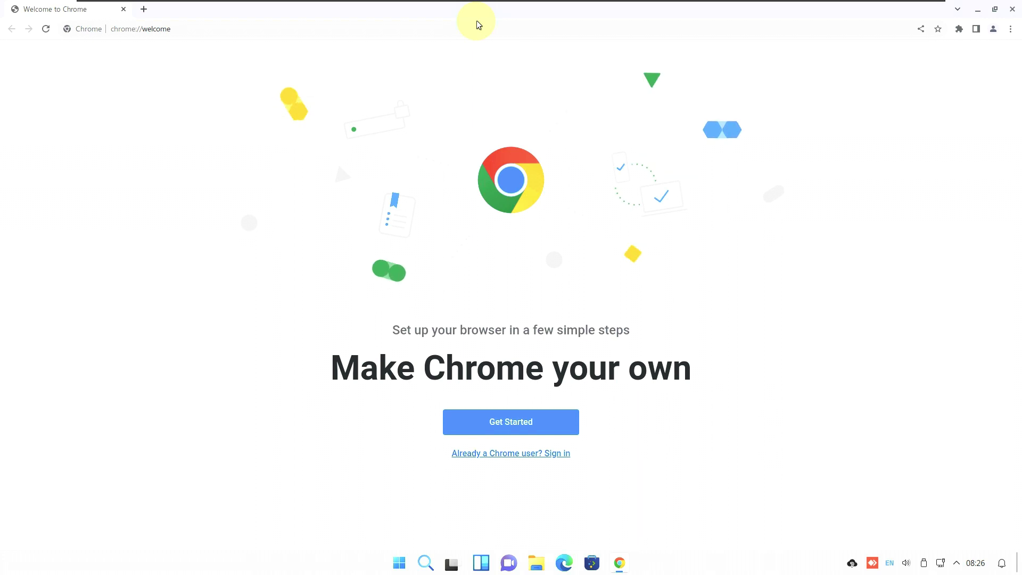
pyautogui.click(1010, 29)
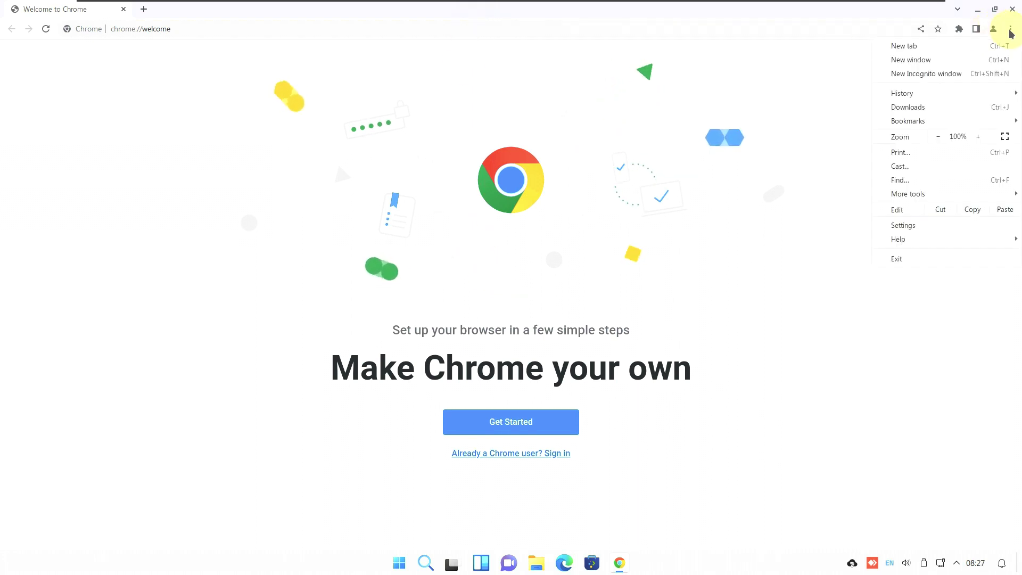
pyautogui.moveTo(890, 236)
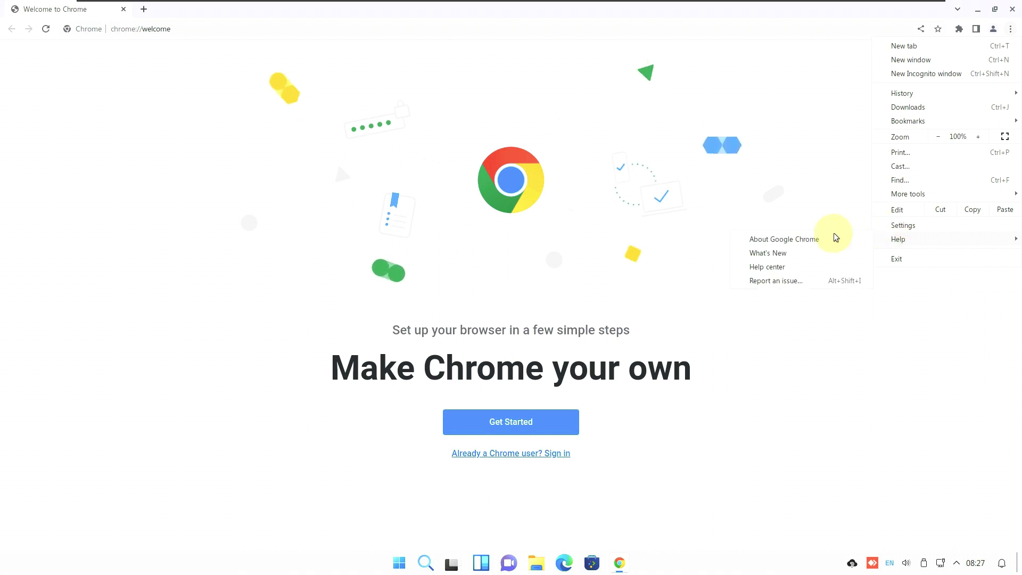
pyautogui.click(799, 239)
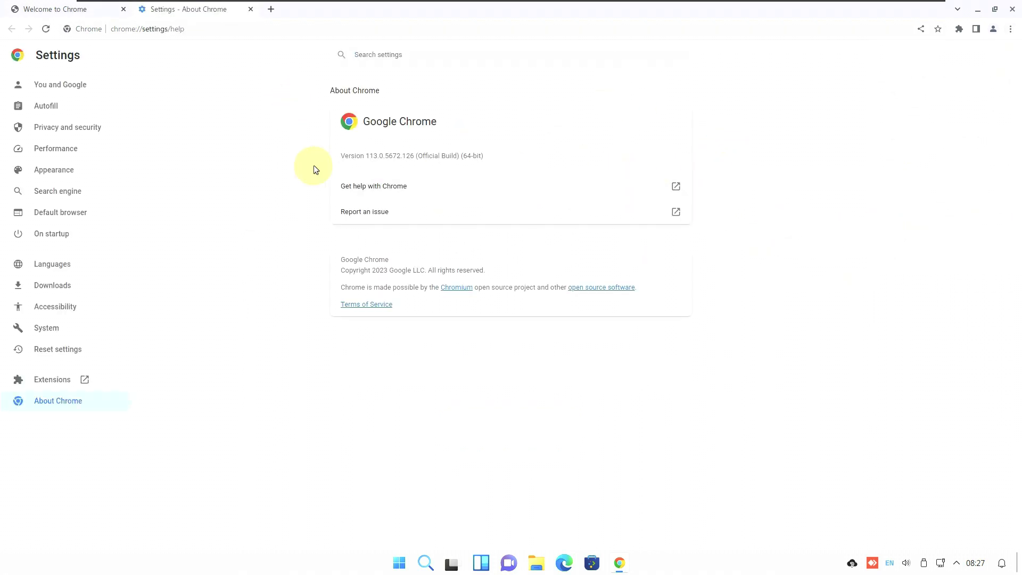
pyautogui.moveTo(340, 156); pyautogui.dragTo(483, 155)
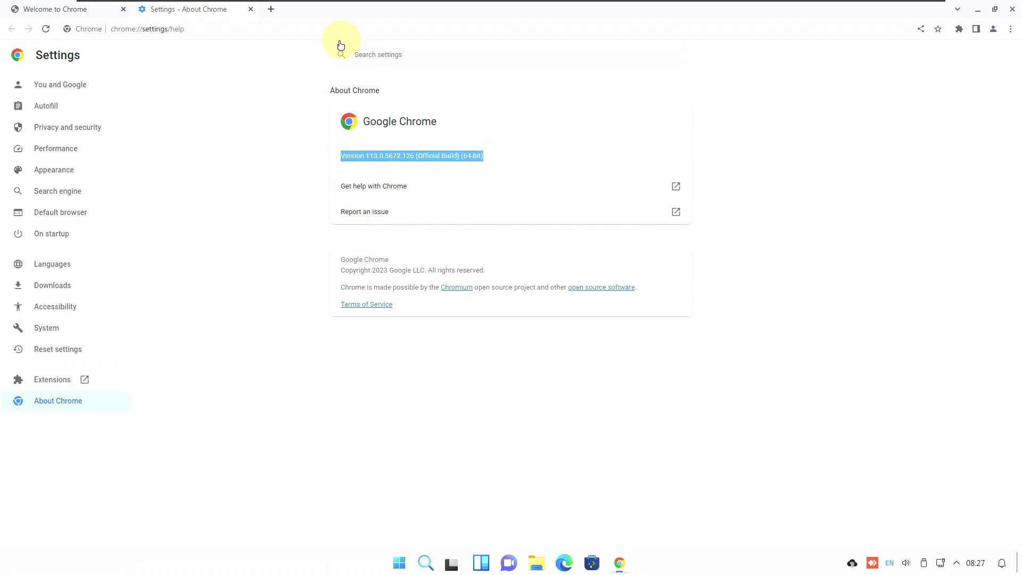
pyautogui.click(250, 10)
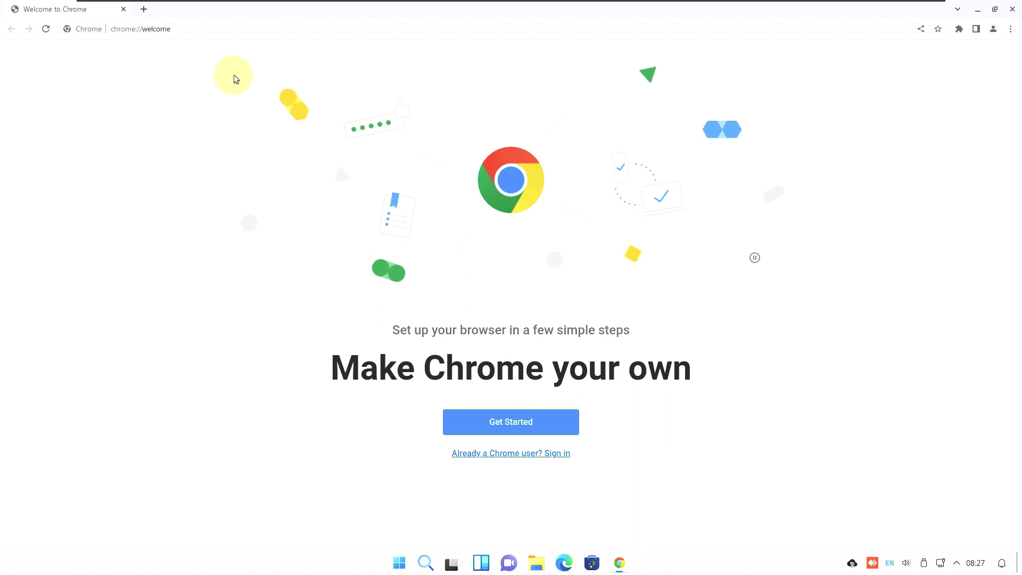
# Search for linuxfx and open the linuxfx.org website
pyautogui.click(187, 29)
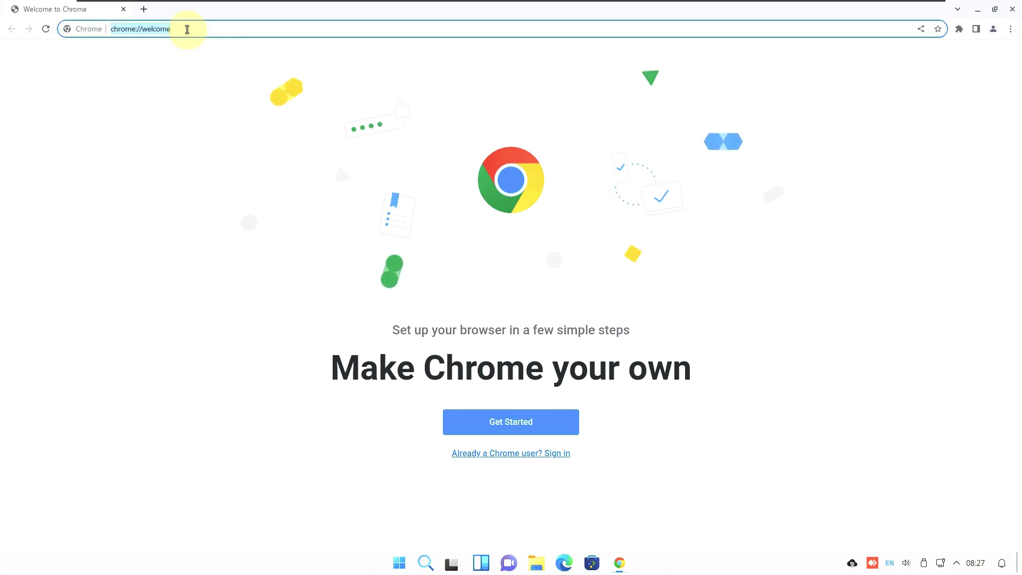
pyautogui.write('linuxfx')
pyautogui.press('Return')
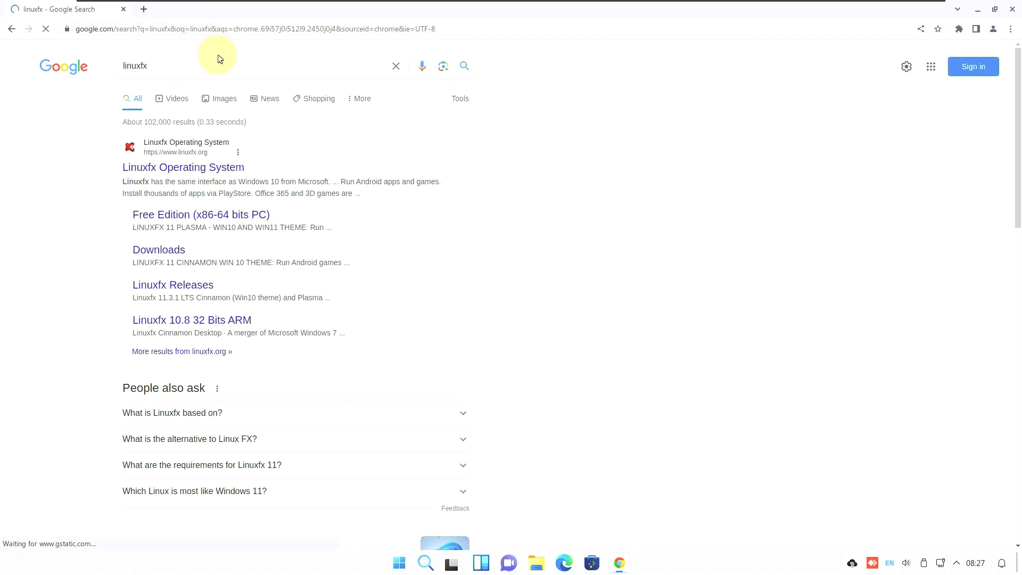
pyautogui.click(177, 171)
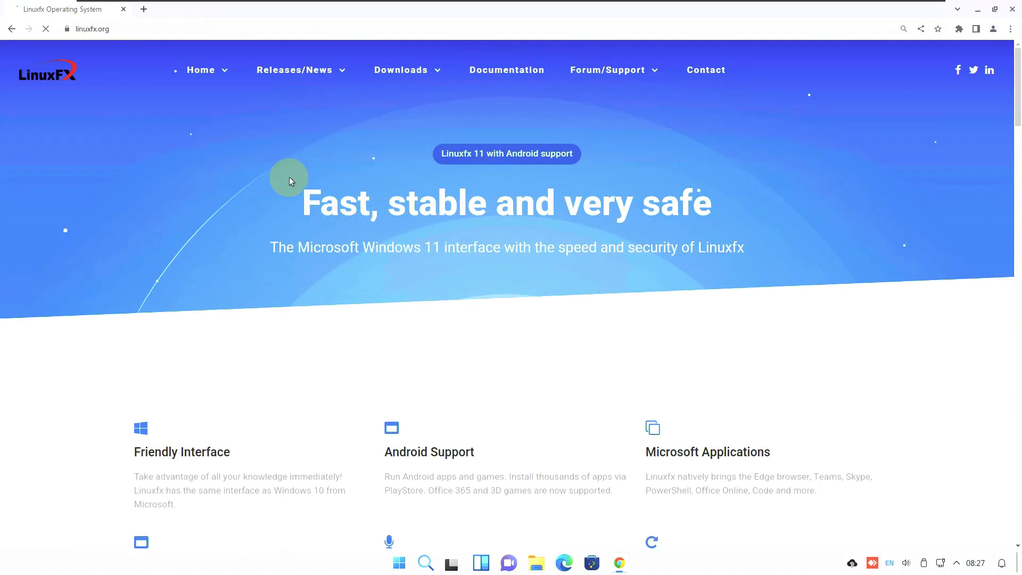
# Scroll through the Linuxfx homepage and open the Releases/News page
pyautogui.scroll(-8, 260, 229)
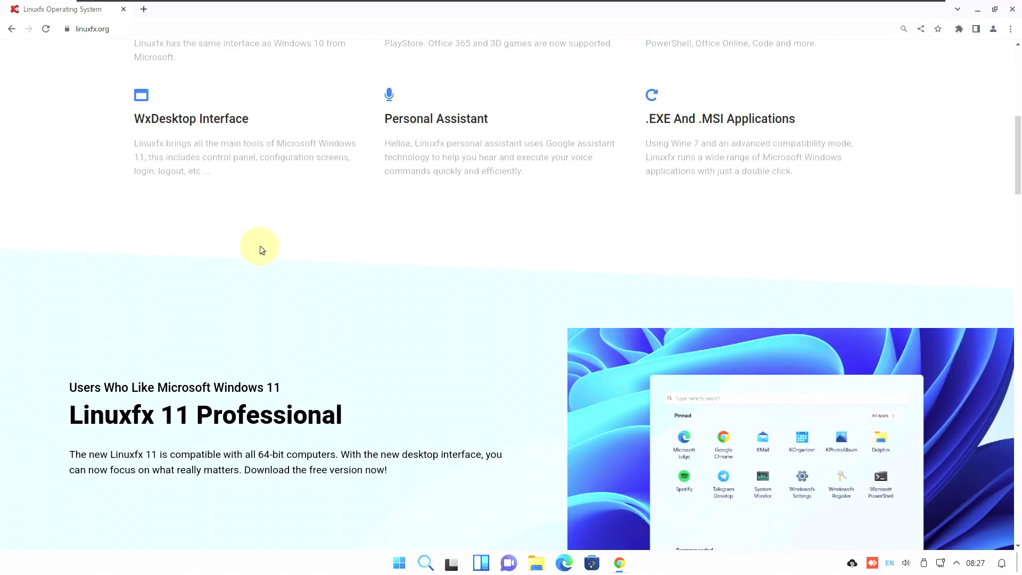
pyautogui.scroll(-13, 280, 366)
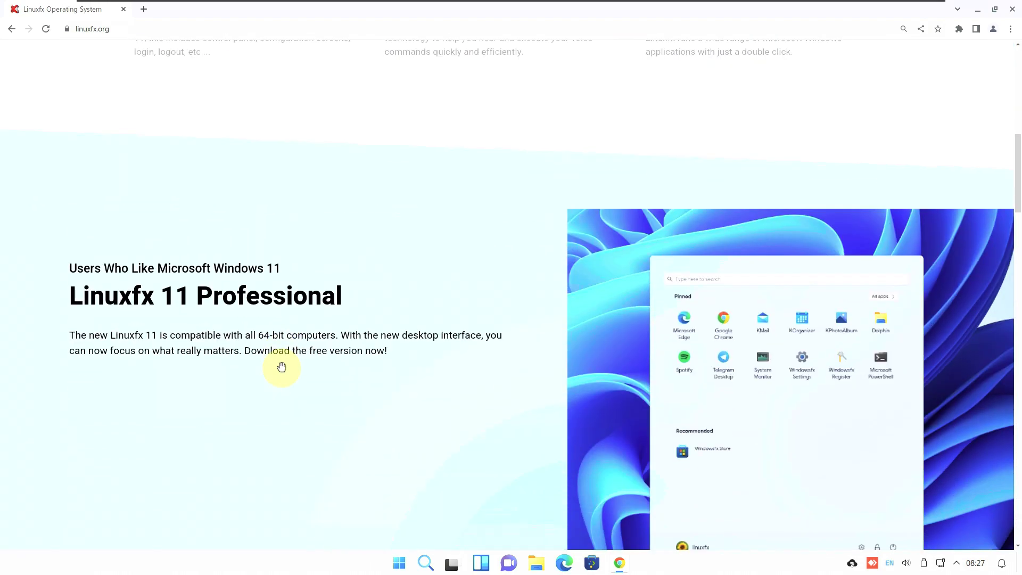
pyautogui.scroll(-8, 282, 371)
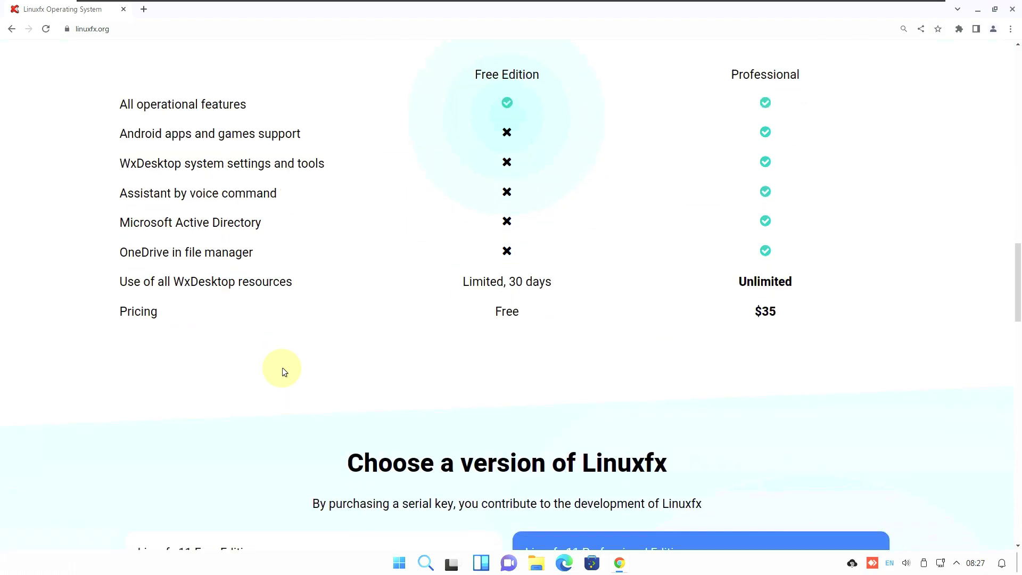
pyautogui.scroll(-19, 281, 373)
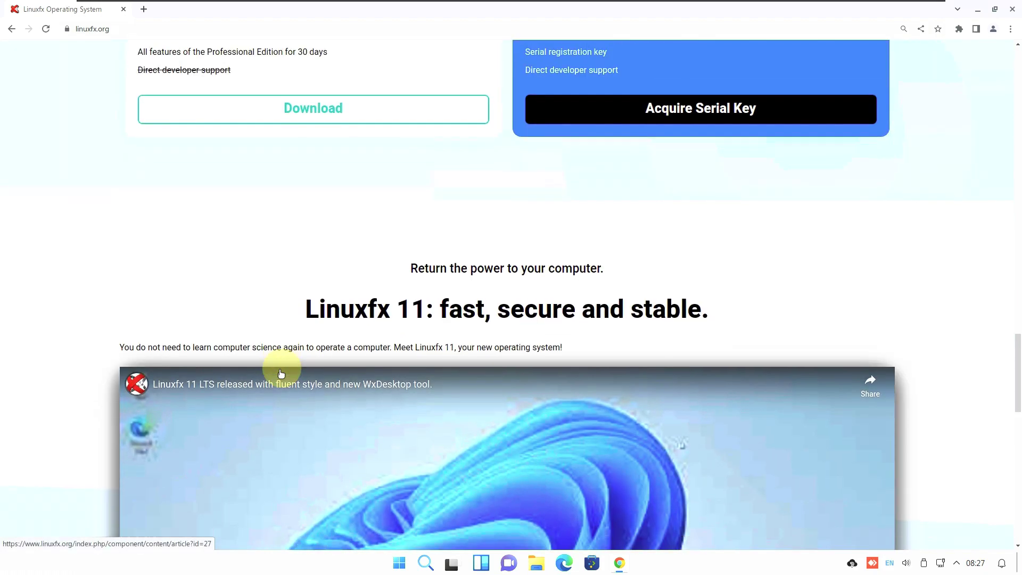
pyautogui.scroll(4, 282, 372)
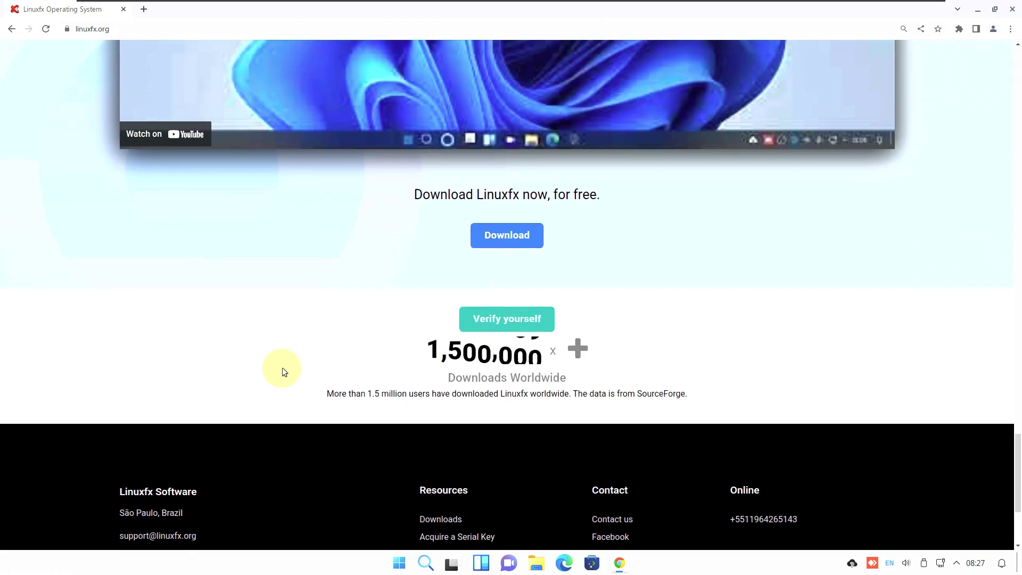
pyautogui.scroll(-4, 282, 371)
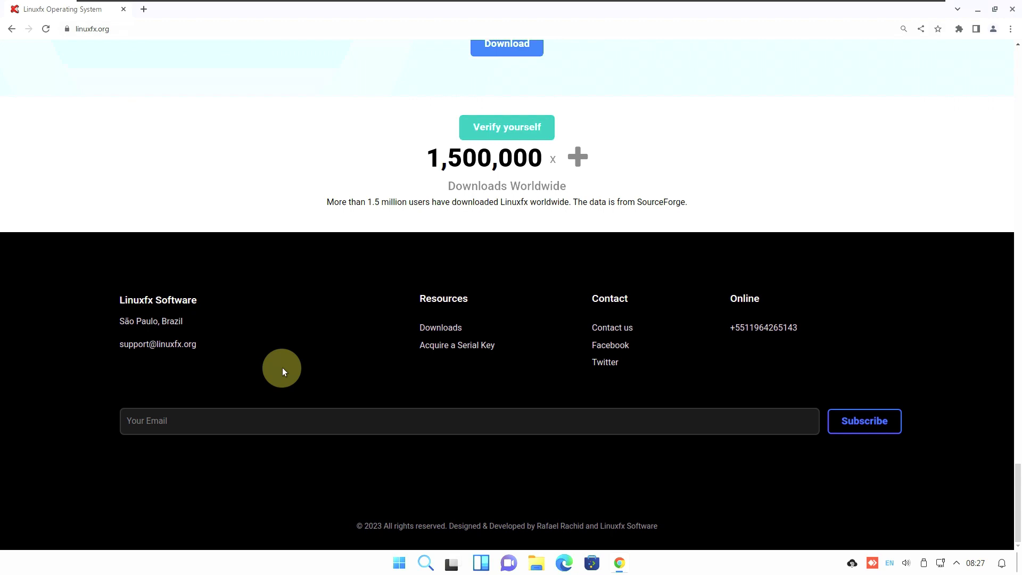
pyautogui.scroll(20, 282, 371)
pyautogui.scroll(15, 283, 371)
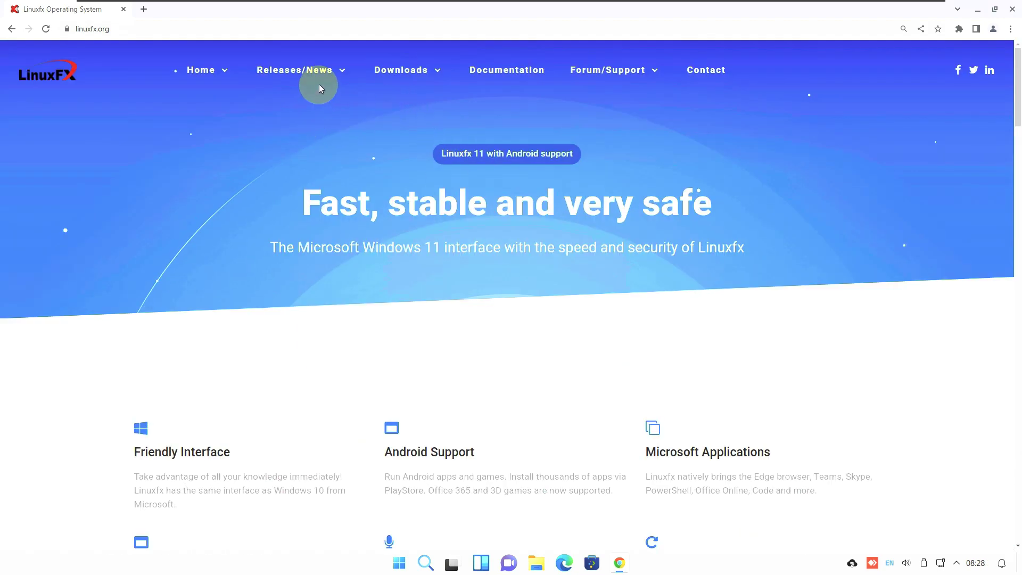
pyautogui.click(318, 94)
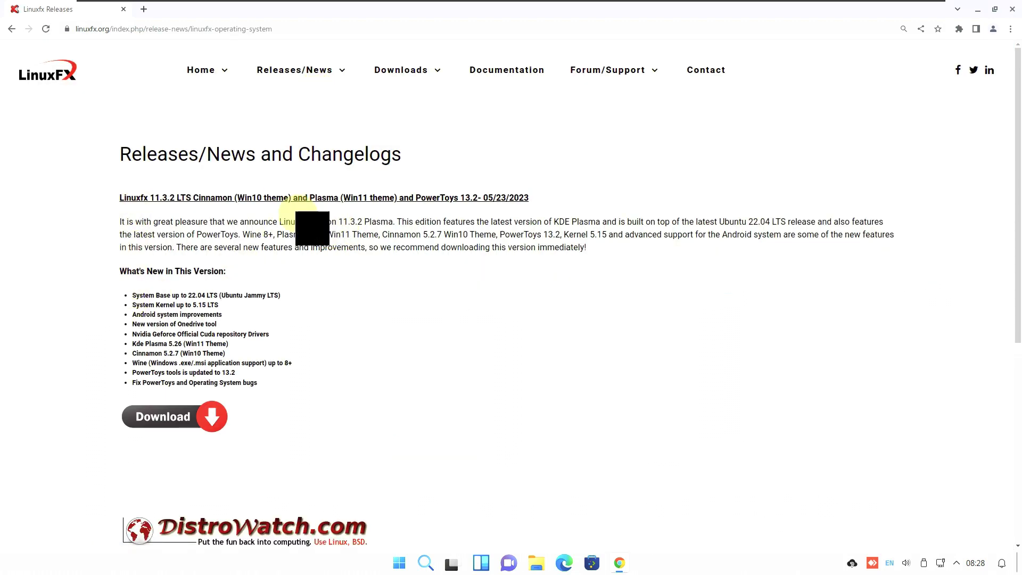
# Open the Free Edition (x86-64 bits PC) page from the Downloads menu
pyautogui.scroll(-1, 270, 220)
pyautogui.moveTo(263, 318); pyautogui.dragTo(121, 208)
pyautogui.scroll(1, 204, 337)
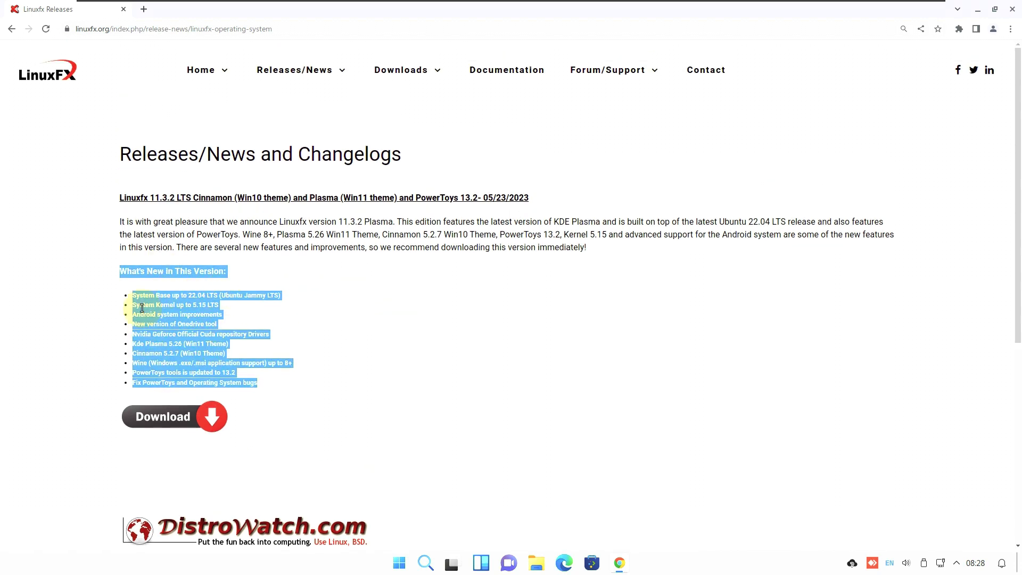
pyautogui.moveTo(412, 72)
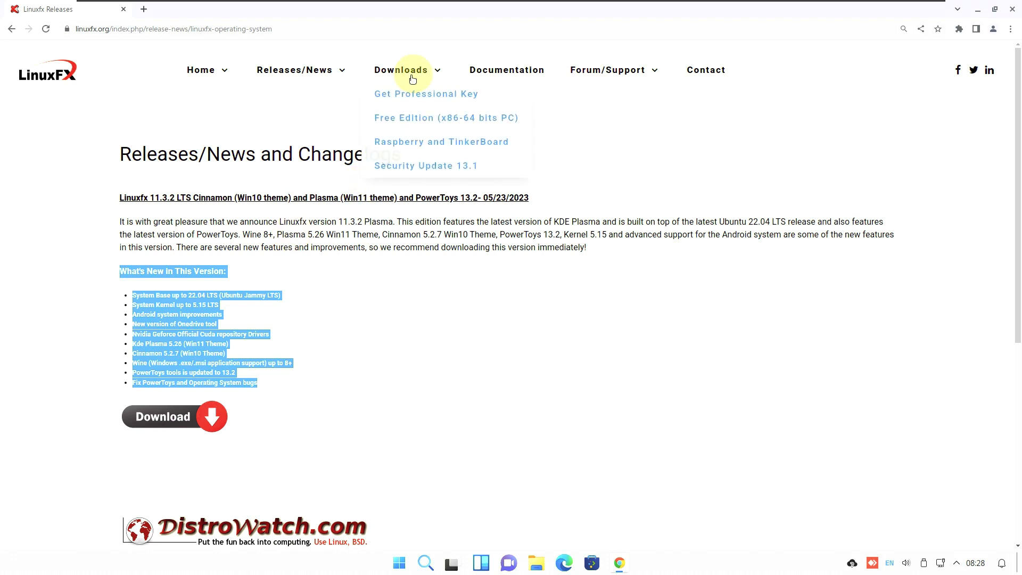
pyautogui.click(423, 118)
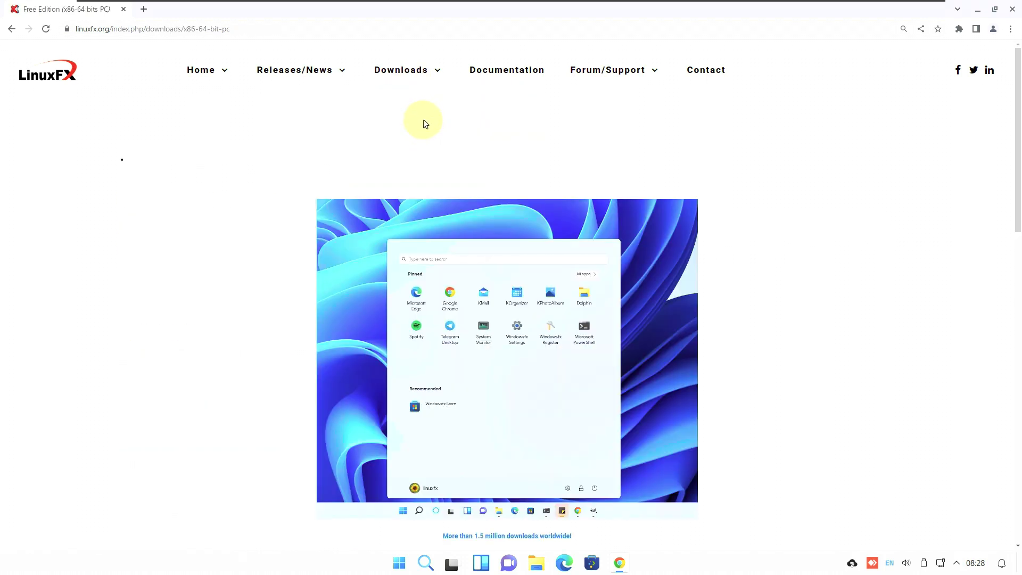
# Scroll through the Free Edition feature lists and follow the Download link to SourceForge
pyautogui.scroll(-1, 423, 121)
pyautogui.scroll(-1, 372, 165)
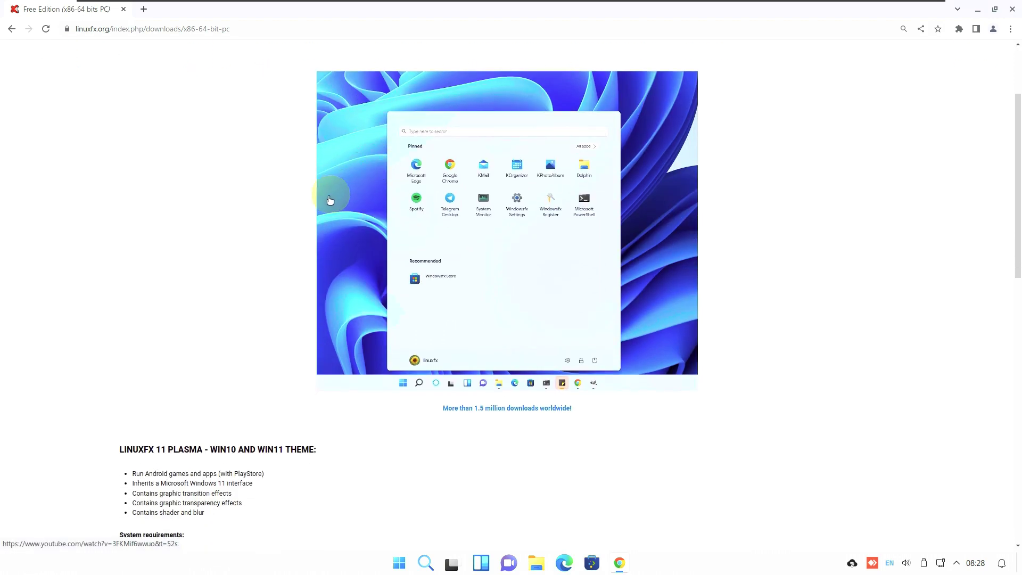
pyautogui.scroll(-1, 270, 408)
pyautogui.moveTo(232, 452); pyautogui.dragTo(148, 379)
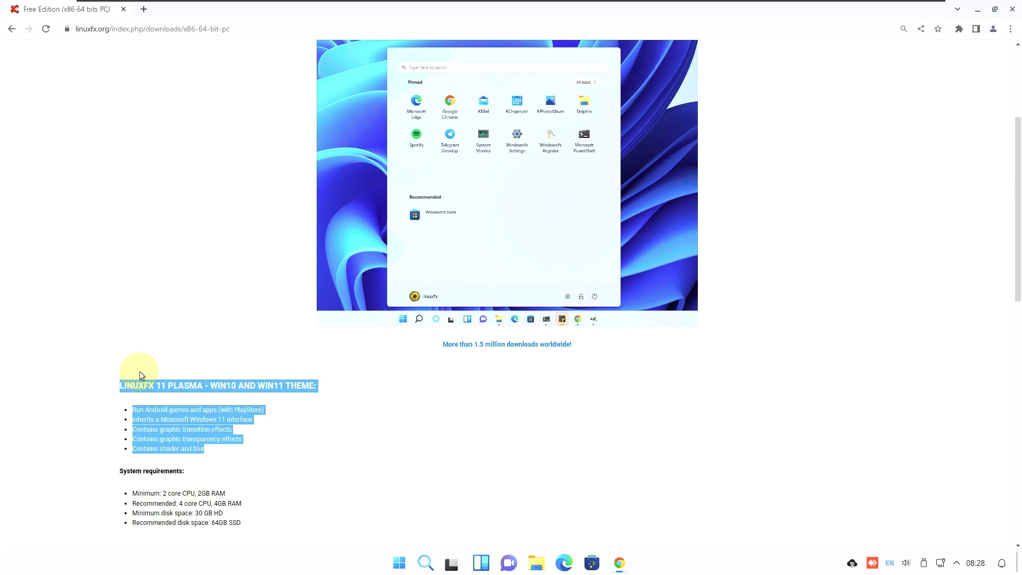
pyautogui.scroll(-1, 140, 371)
pyautogui.moveTo(240, 459); pyautogui.dragTo(122, 406)
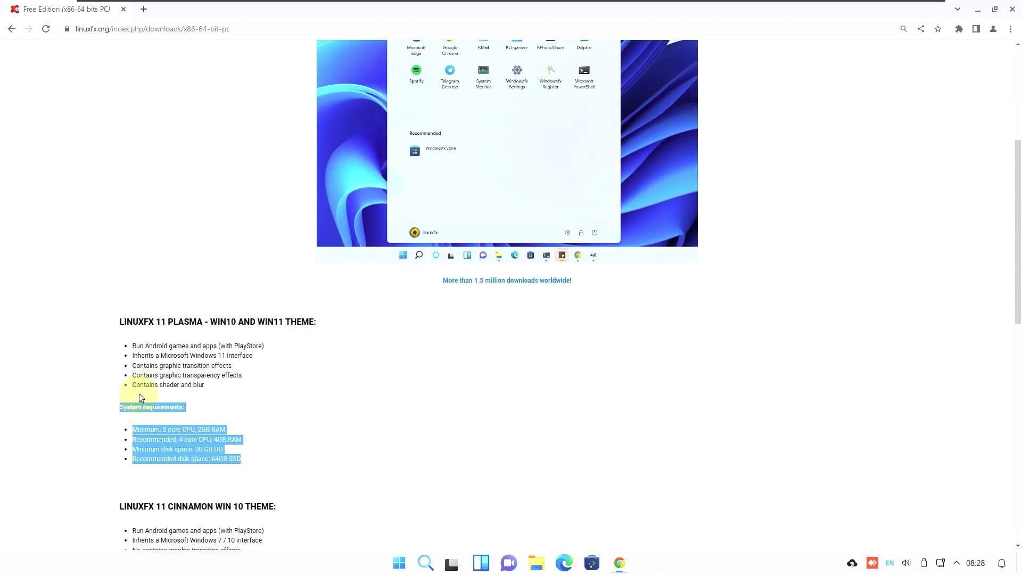
pyautogui.scroll(-1, 262, 372)
pyautogui.moveTo(259, 513); pyautogui.dragTo(118, 375)
pyautogui.click(465, 316)
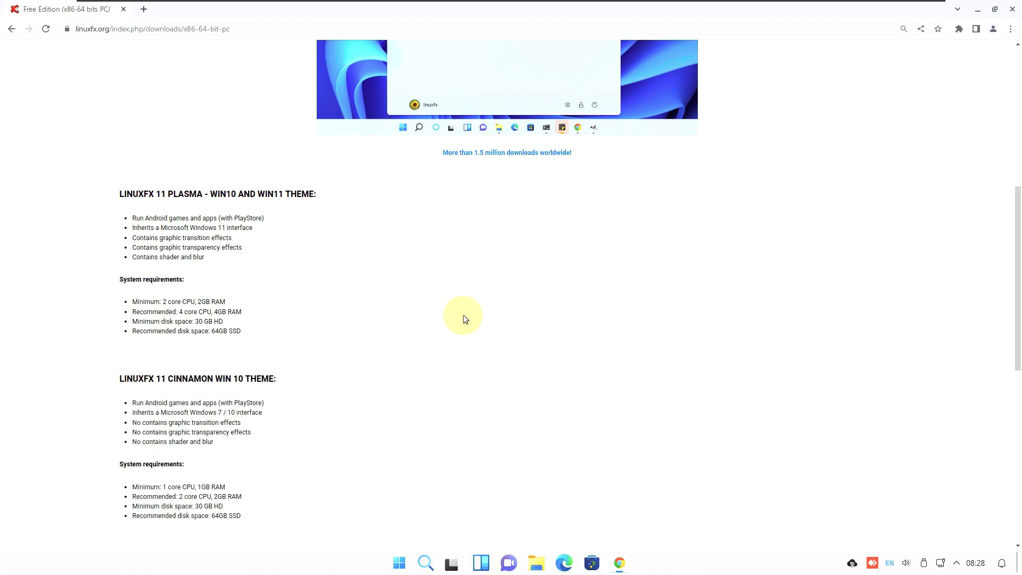
pyautogui.scroll(-7, 463, 316)
pyautogui.click(186, 194)
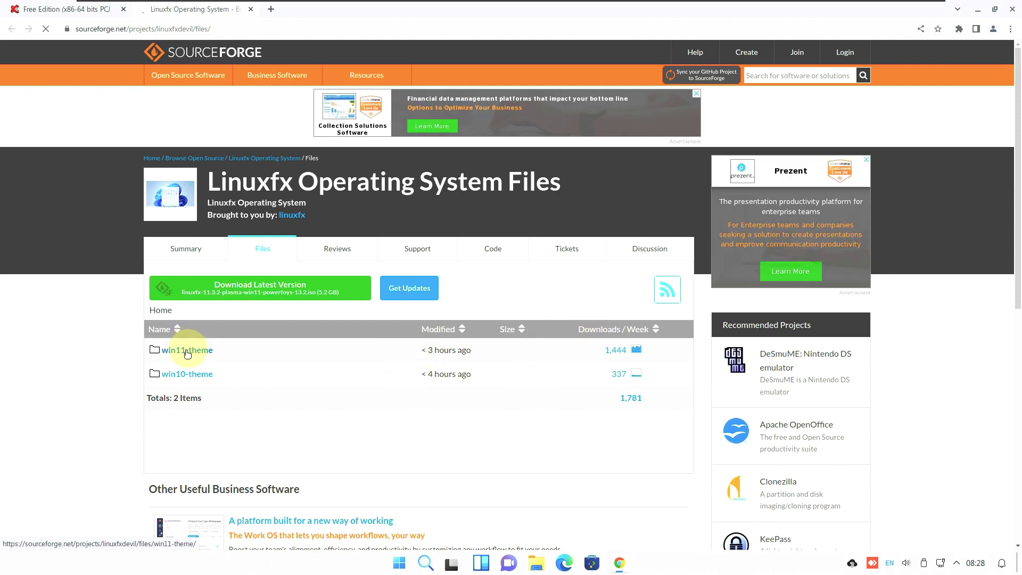
# From SourceForge's file listing, open win11-theme and start downloading linuxfx-11.3.2-plasma-win11-powertoys-13.2.iso
pyautogui.click(194, 257)
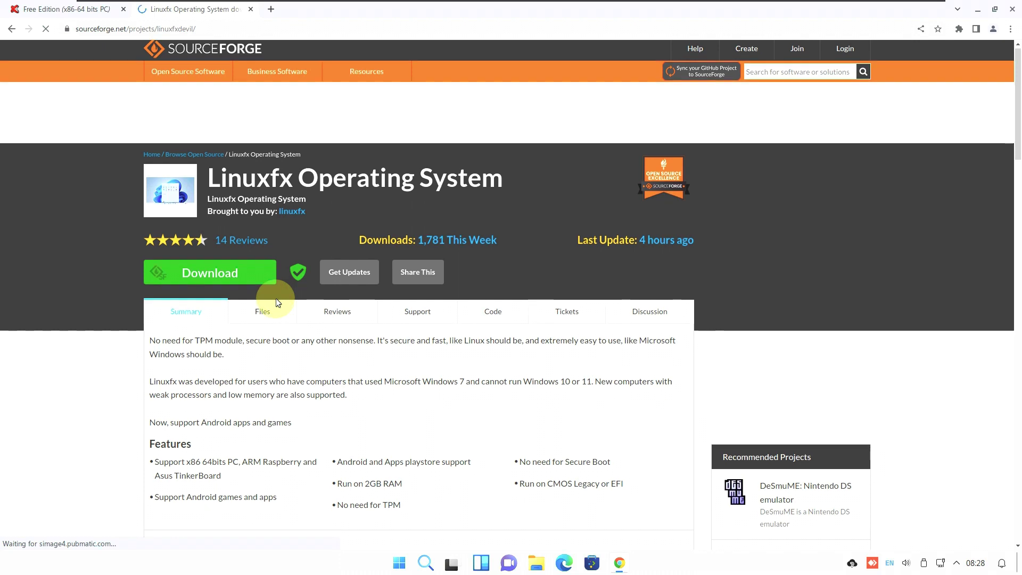
pyautogui.scroll(-2, 275, 306)
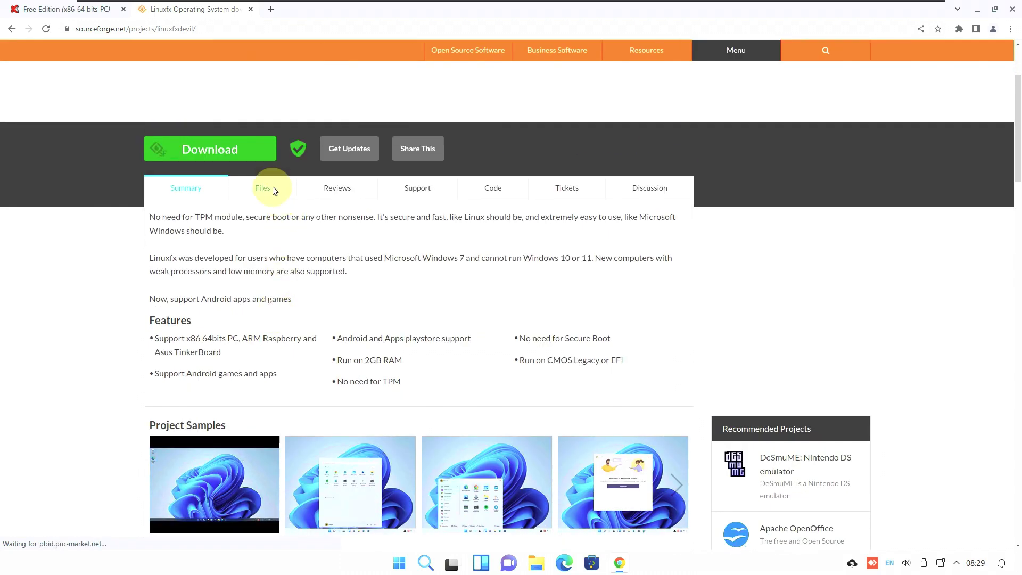
pyautogui.click(273, 190)
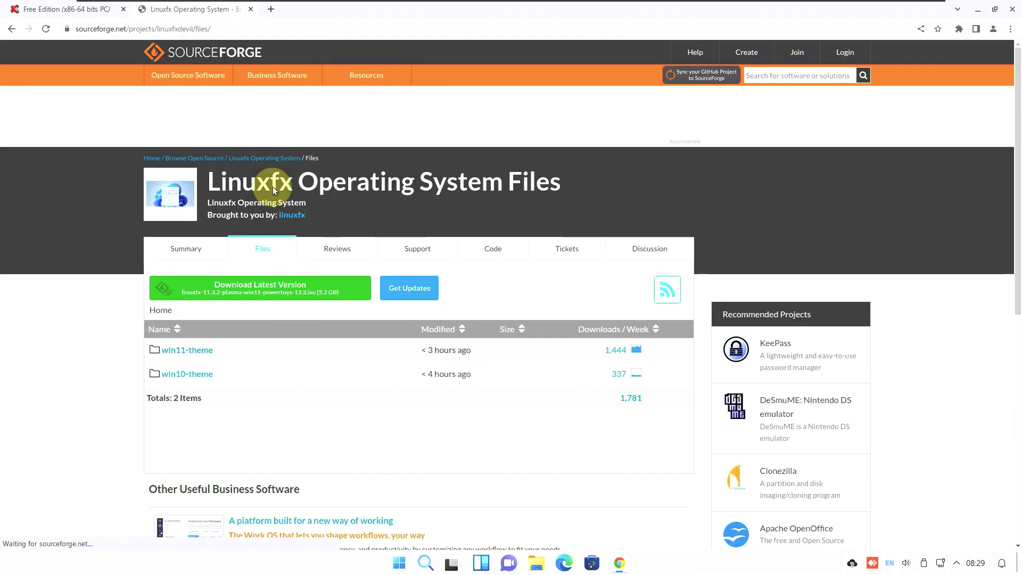
pyautogui.click(201, 352)
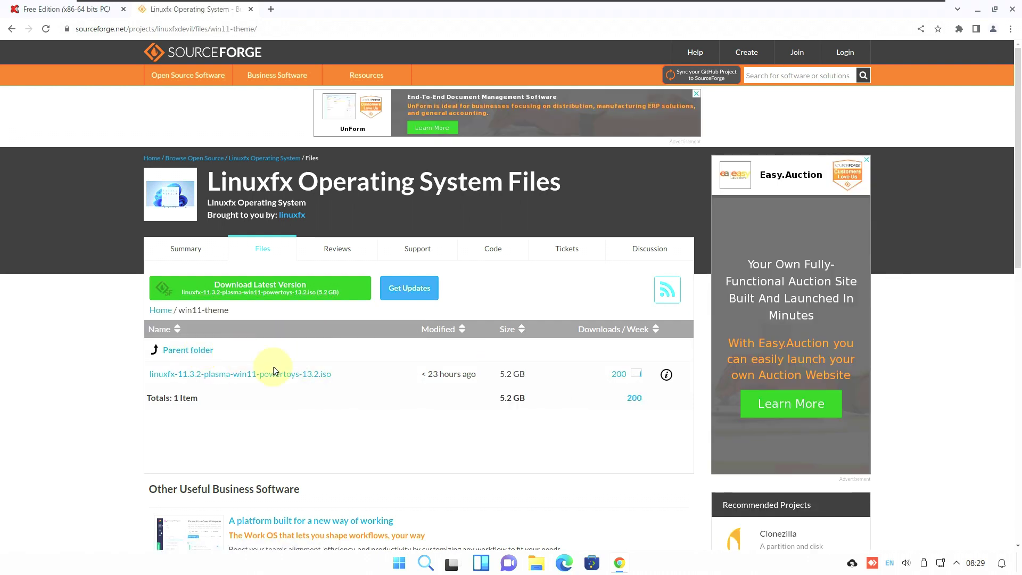
pyautogui.click(287, 374)
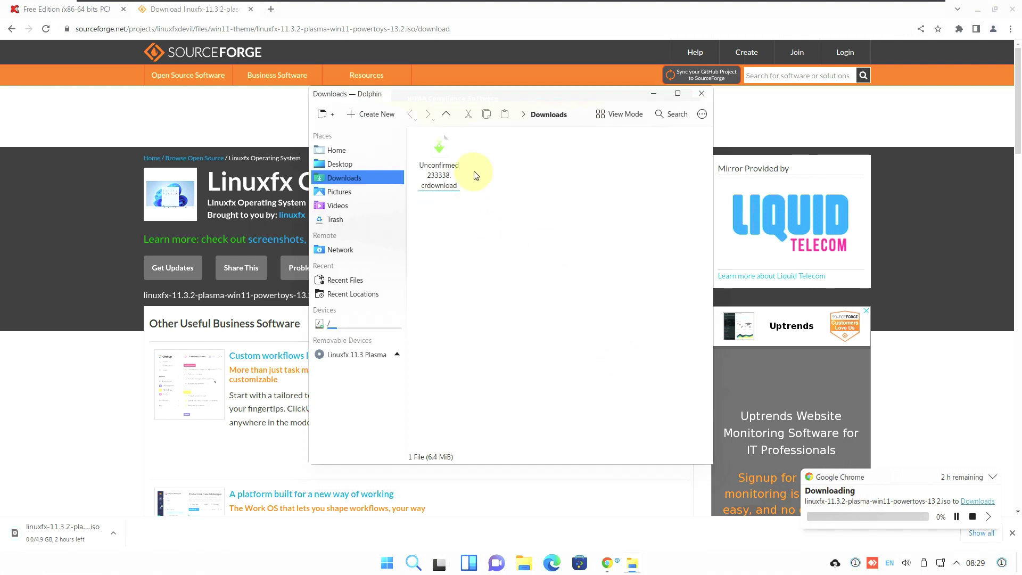
# Close the Downloads folder window and glance over the ISO download's options and Chrome's menu
pyautogui.click(701, 93)
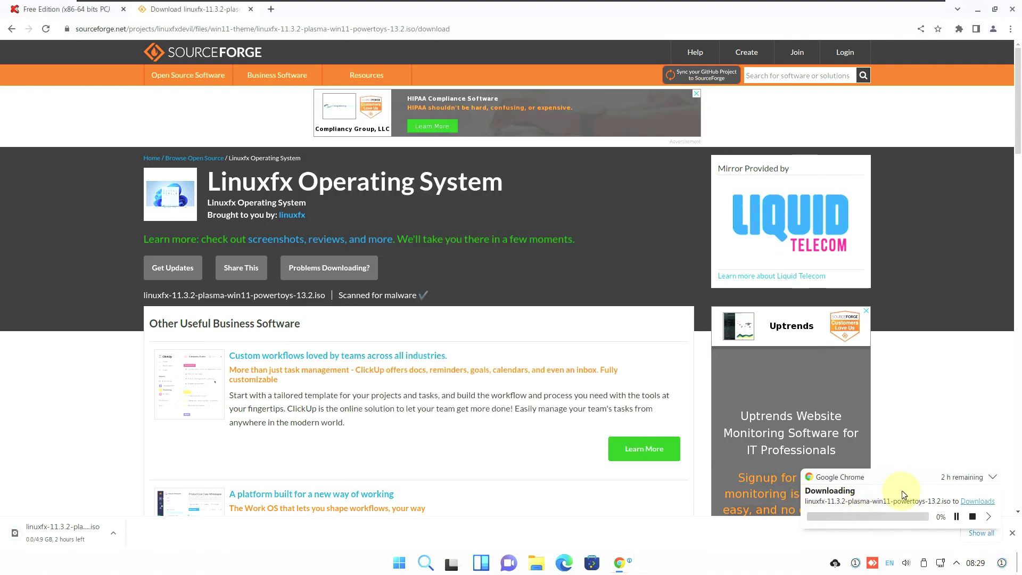
pyautogui.click(114, 531)
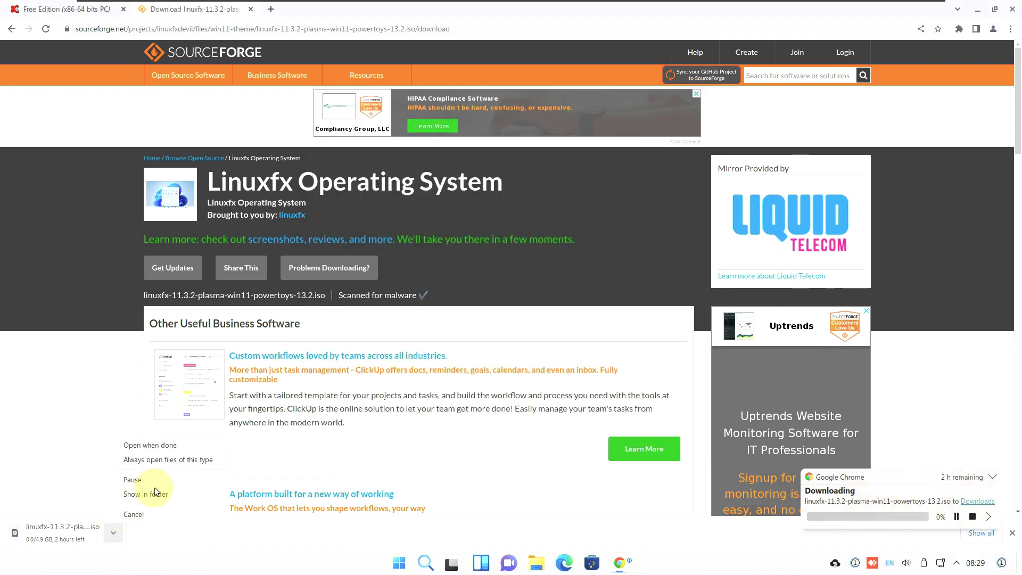
pyautogui.click(1006, 37)
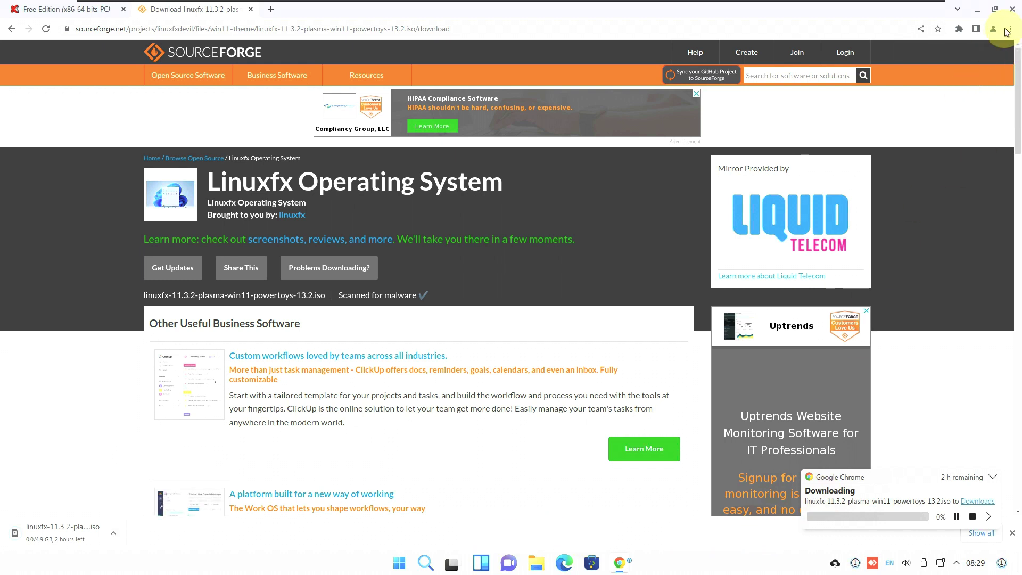
pyautogui.click(1011, 28)
pyautogui.click(429, 224)
# Cancel the Linuxfx ISO download on chrome://downloads and close that tab
pyautogui.hotkey('ctrl', 'j')
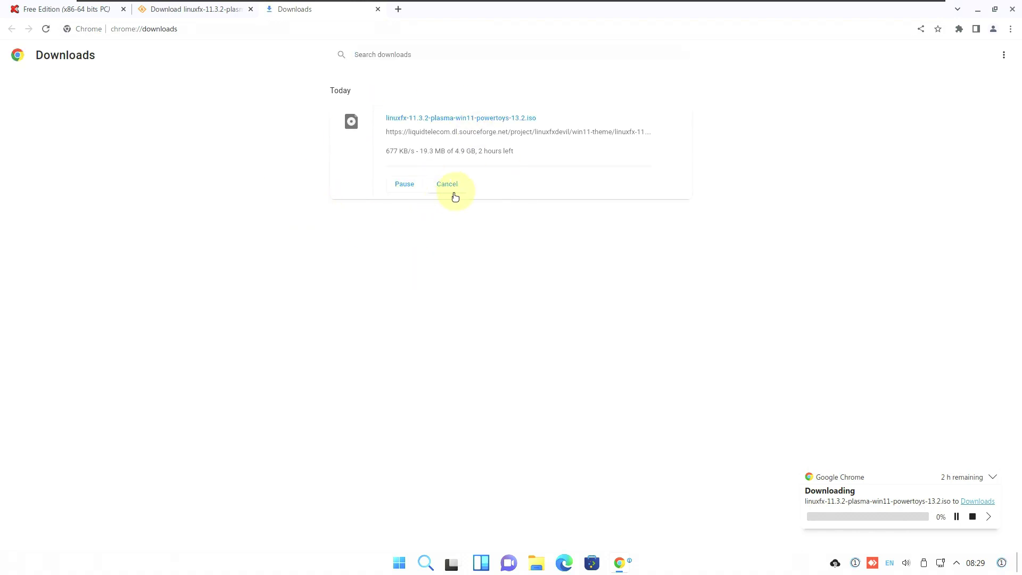
pyautogui.click(454, 195)
pyautogui.click(378, 9)
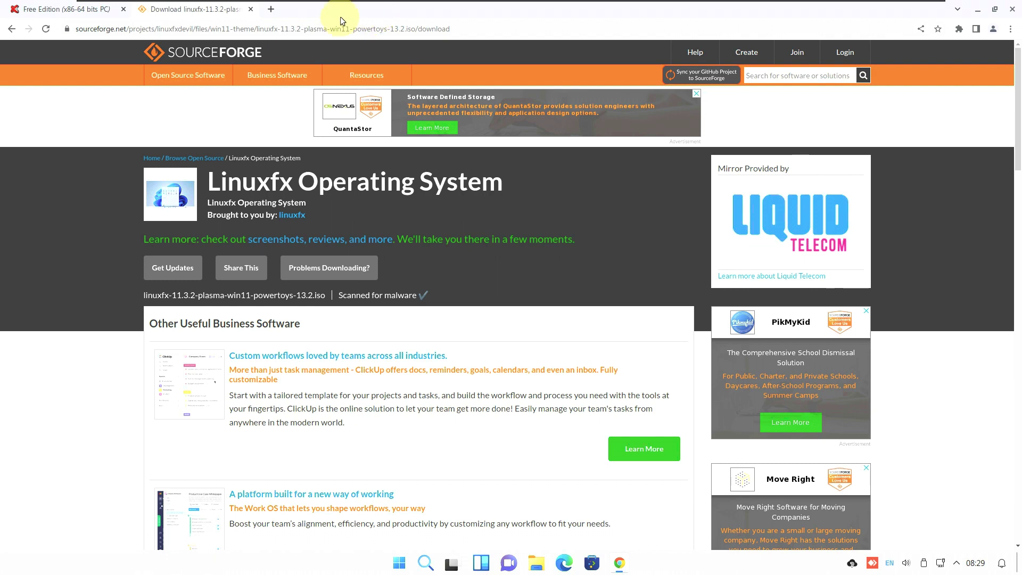
# Close the SourceForge tab and scroll the linuxfx.org x86-64 downloads page back to the top
pyautogui.click(250, 11)
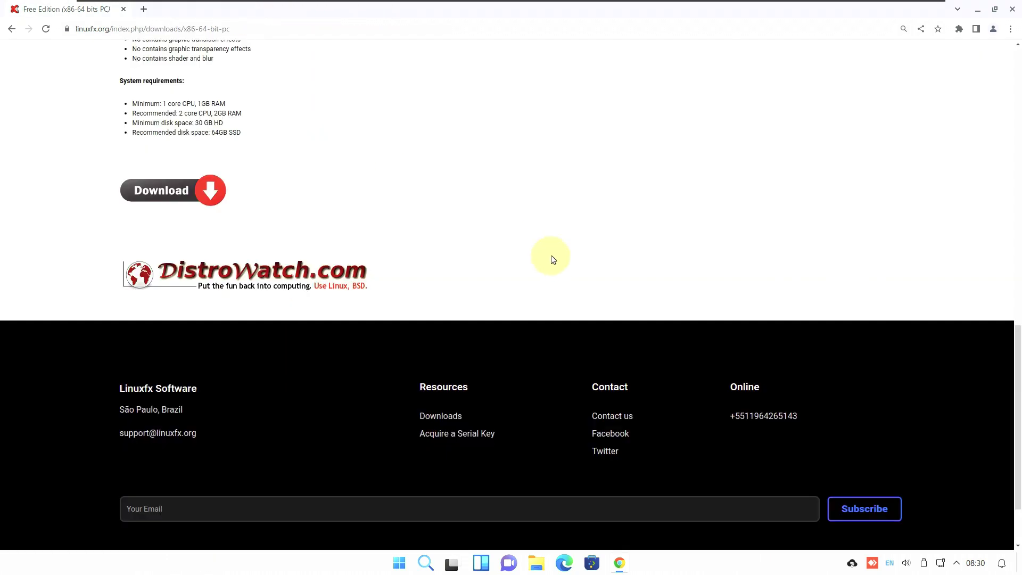
pyautogui.scroll(6, 551, 256)
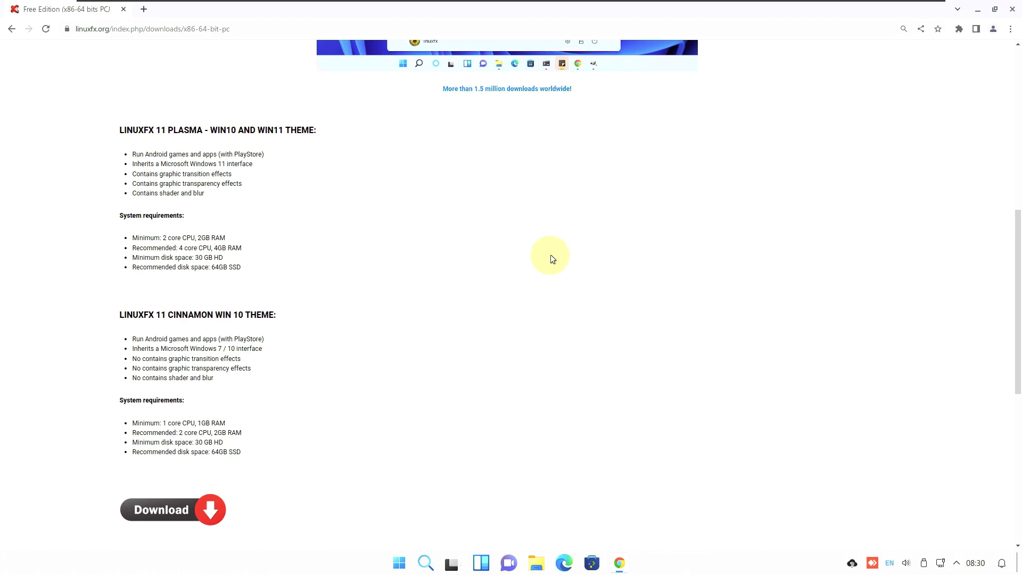
pyautogui.scroll(8, 458, 264)
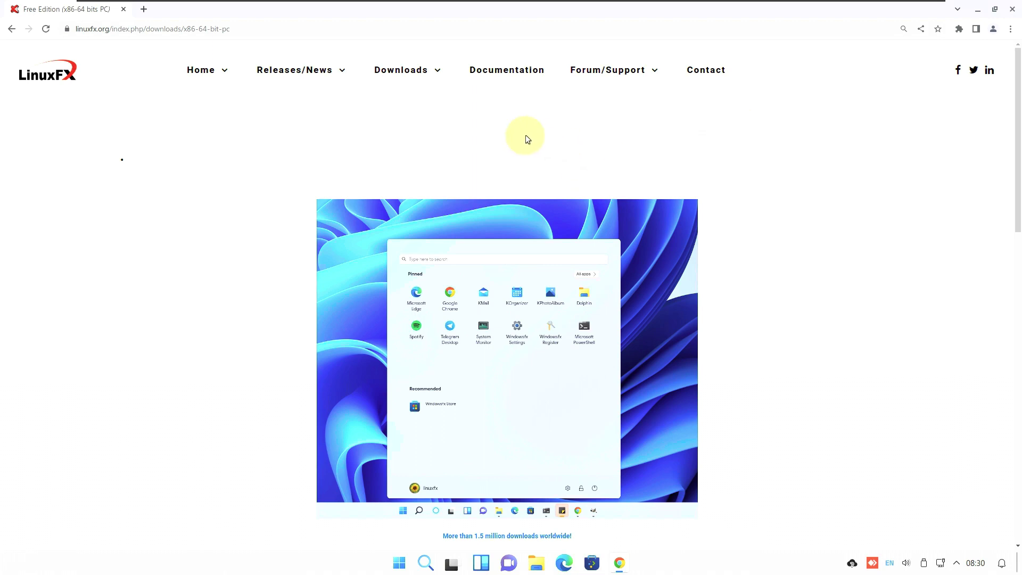
pyautogui.moveTo(237, 75)
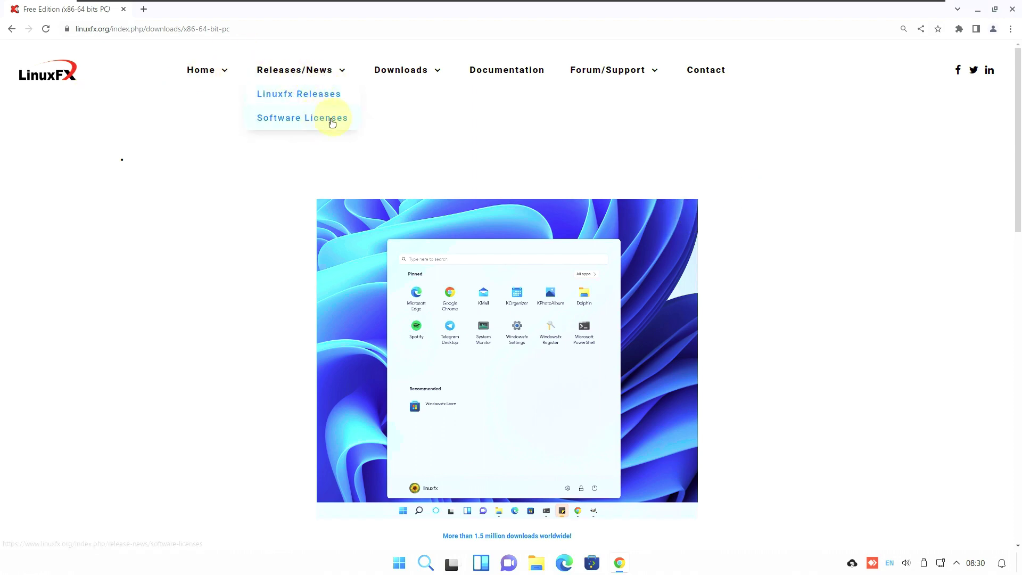
# Close Chrome and launch Dolphin from the application launcher
pyautogui.click(1011, 11)
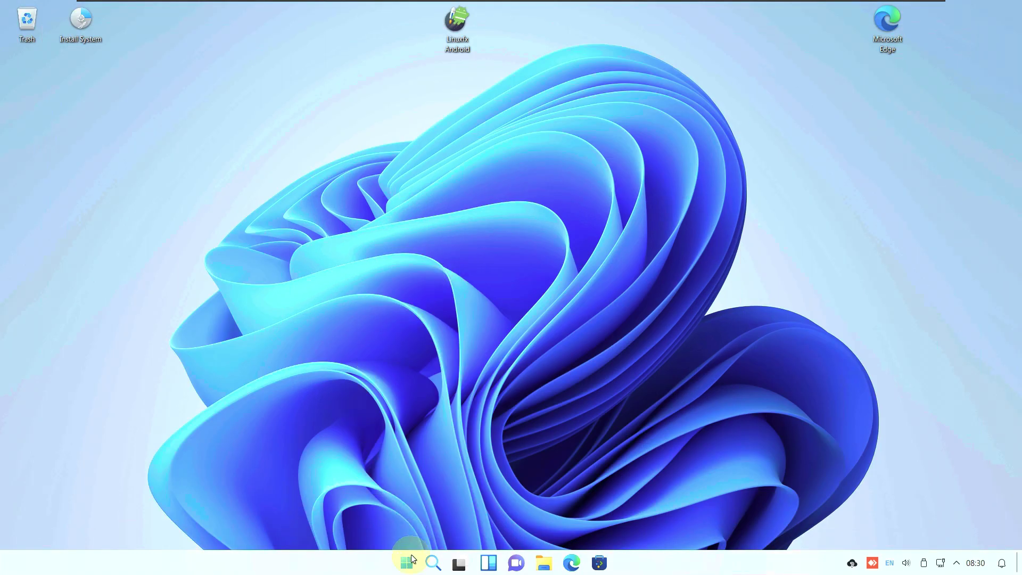
pyautogui.click(408, 561)
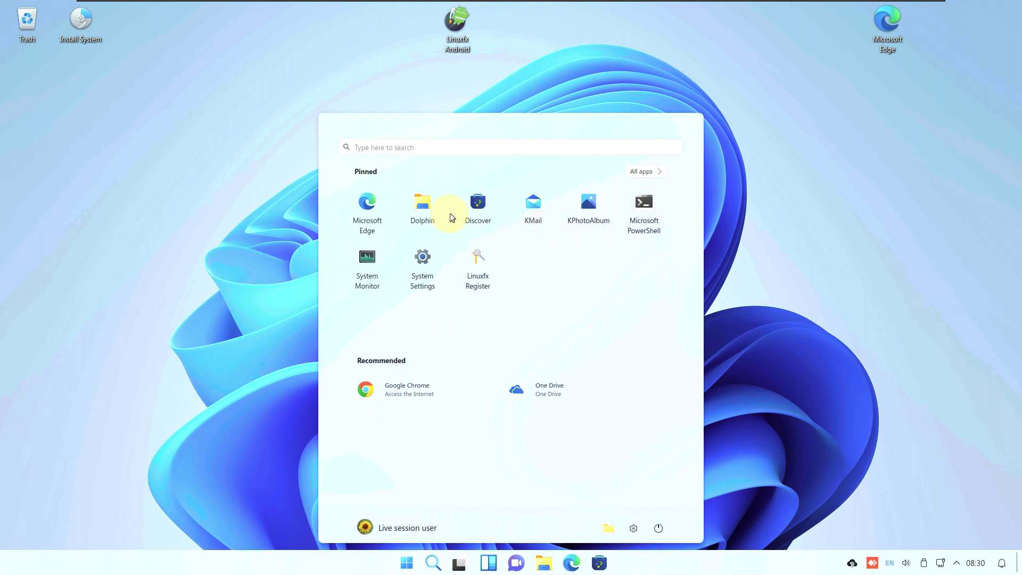
pyautogui.click(415, 213)
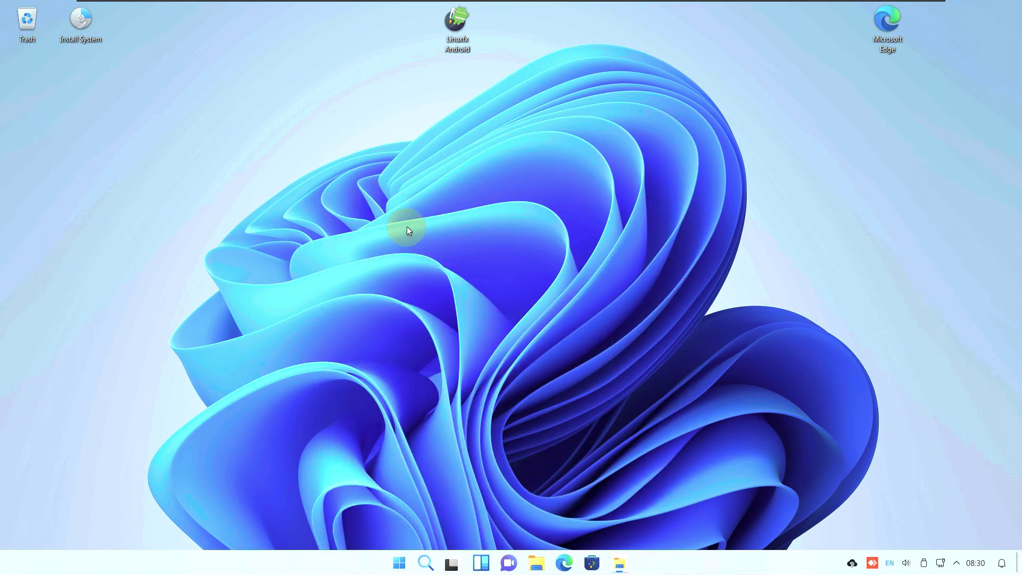
# Check About Dolphin shows version 22.08.3, then close Dolphin
pyautogui.click(701, 115)
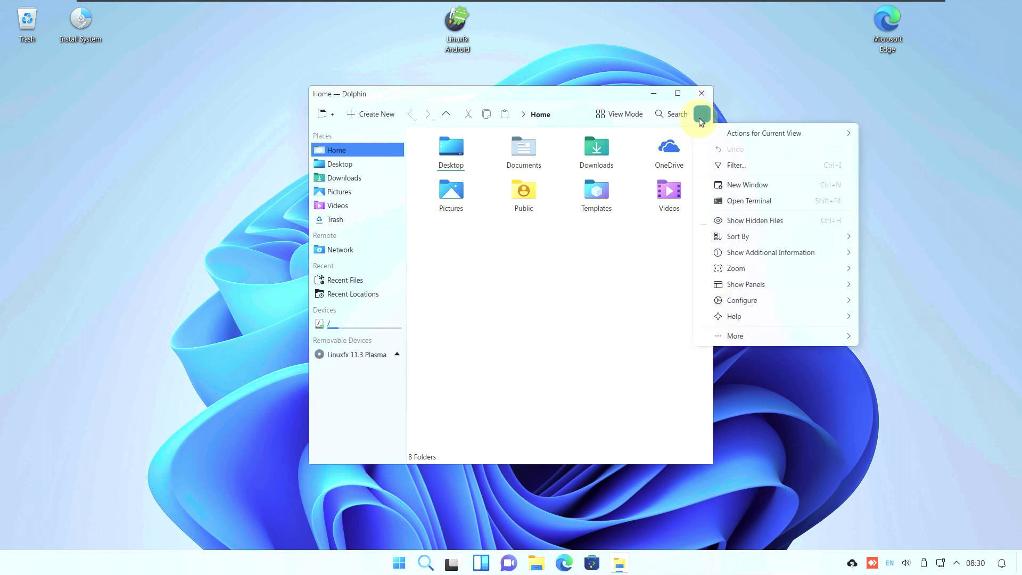
pyautogui.moveTo(745, 316)
pyautogui.click(899, 407)
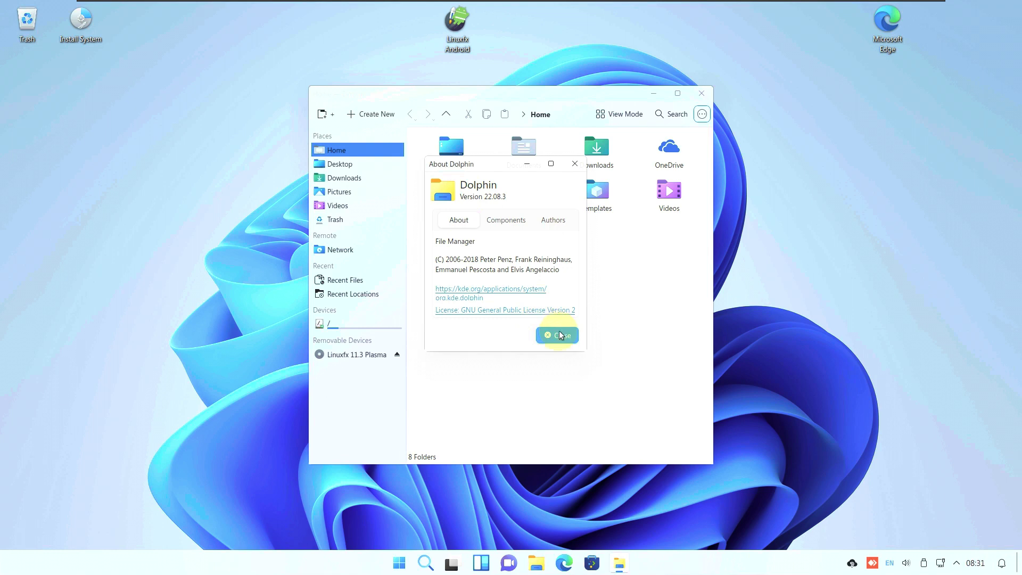
pyautogui.click(558, 331)
pyautogui.click(701, 93)
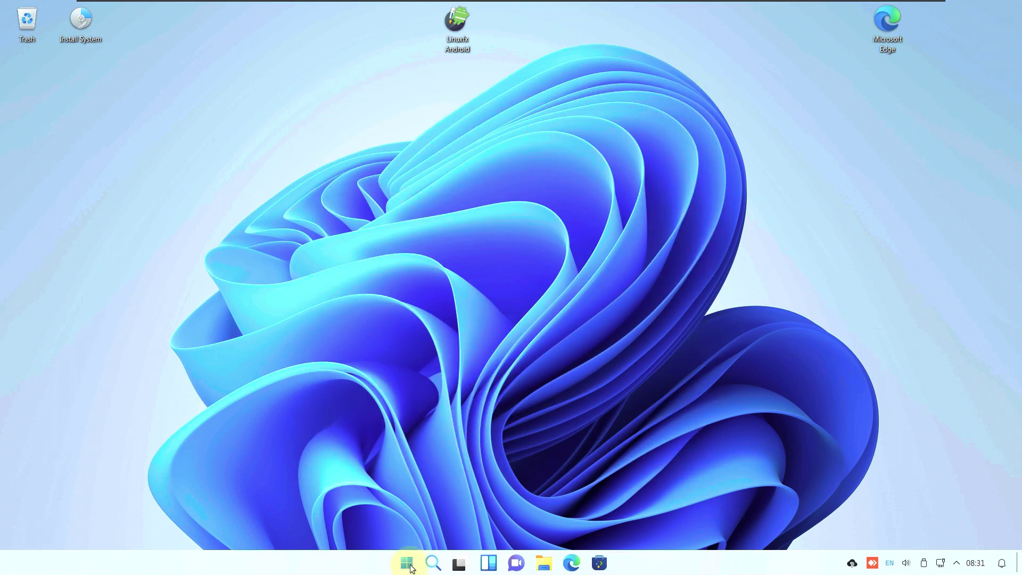
# Launch Discover maximized and view its 2 pending updates and About page (version 5.26.3)
pyautogui.click(406, 562)
pyautogui.click(486, 203)
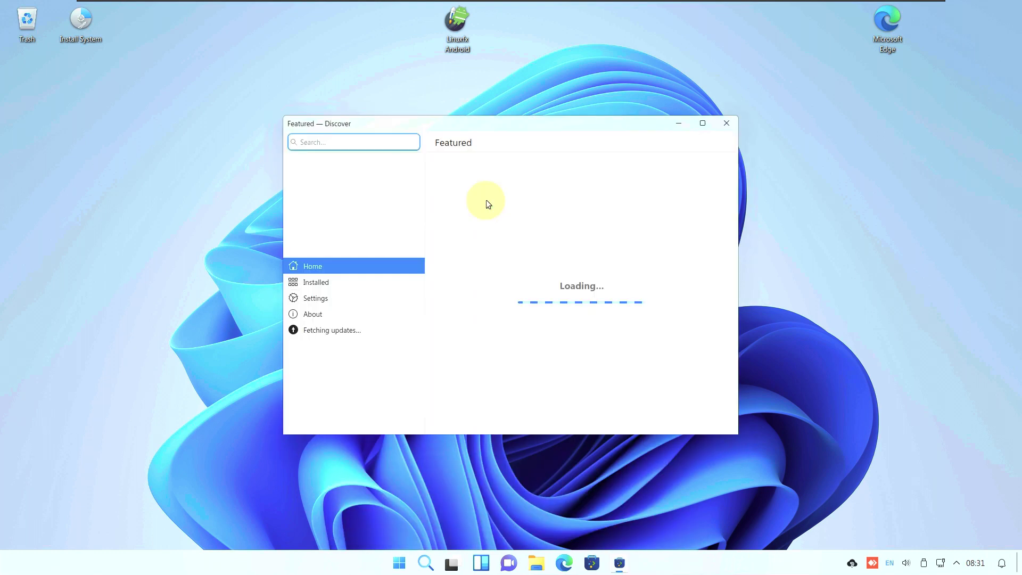
pyautogui.click(703, 124)
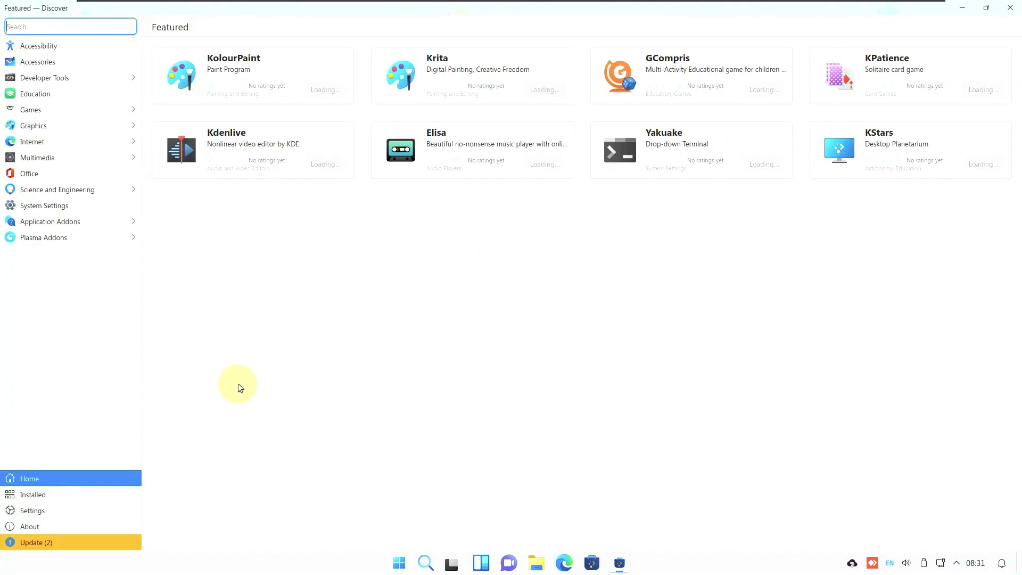
pyautogui.click(107, 544)
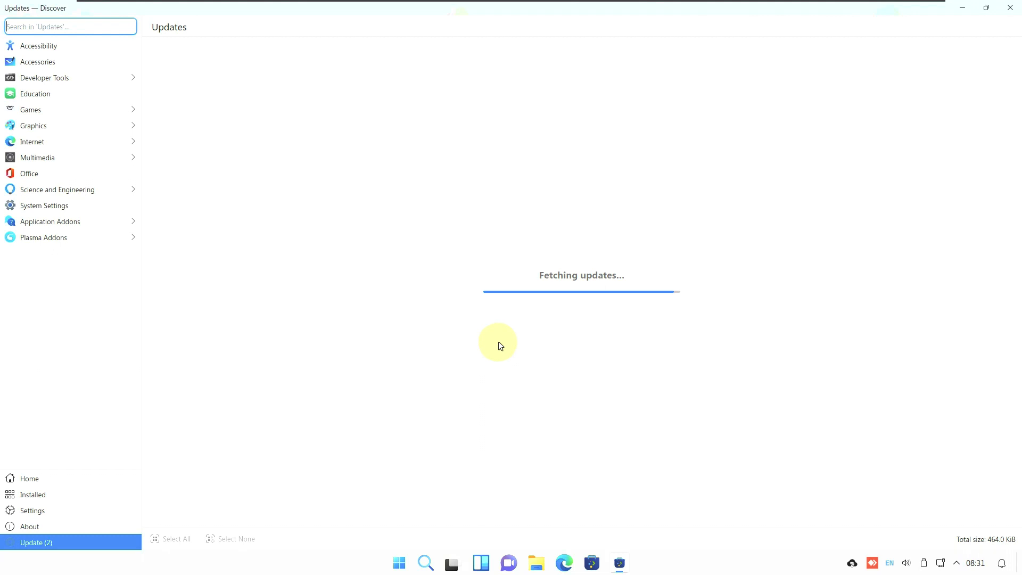
pyautogui.click(96, 526)
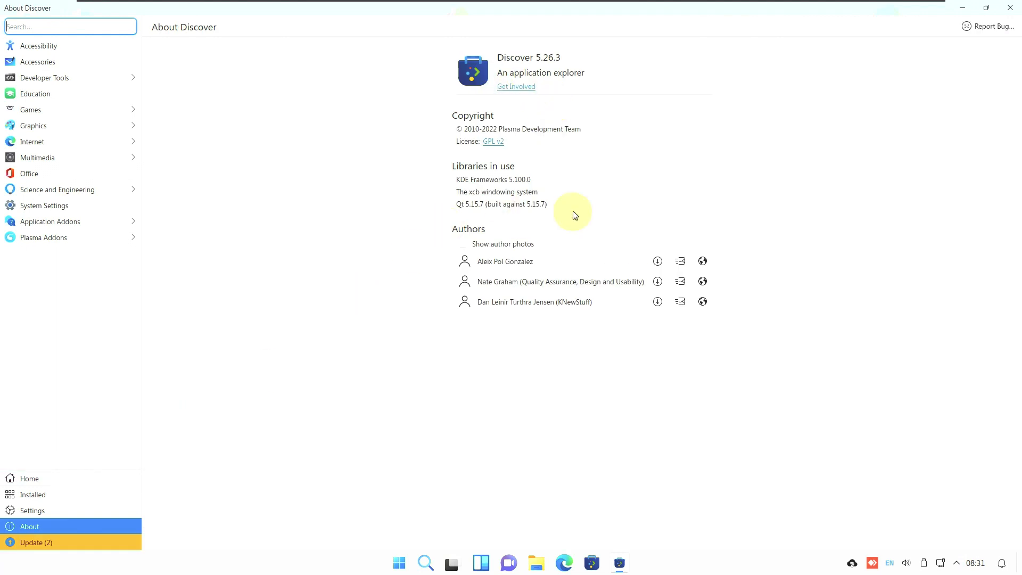
pyautogui.click(73, 546)
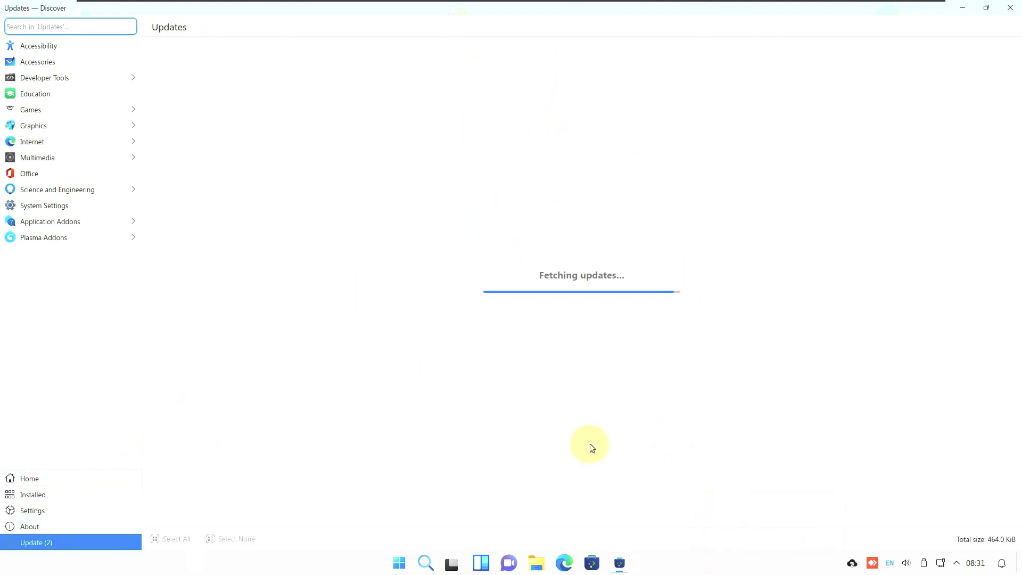
# Scroll through the Start menu's All apps list, then close Discover
pyautogui.click(388, 569)
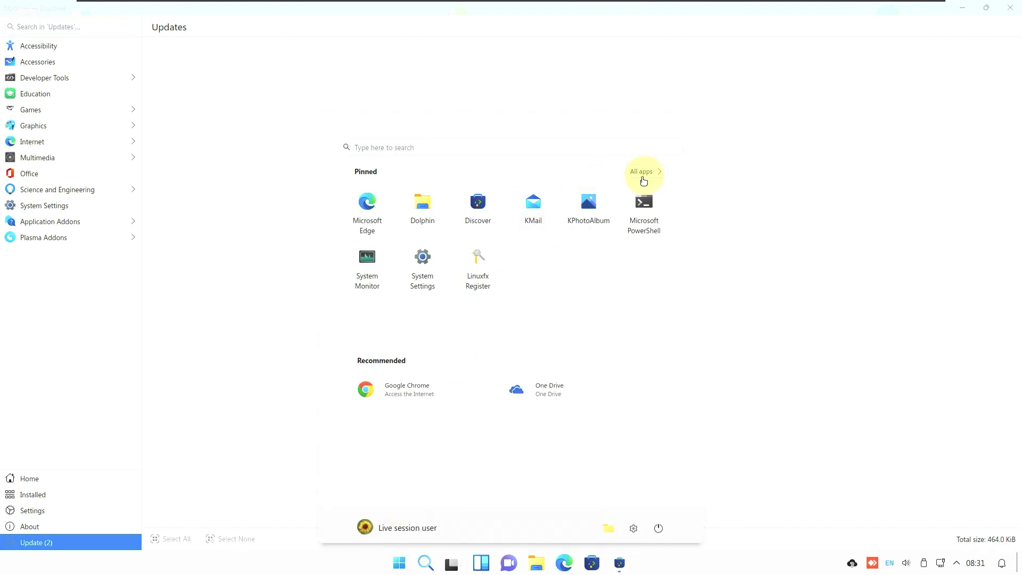
pyautogui.click(642, 183)
pyautogui.scroll(-10, 459, 278)
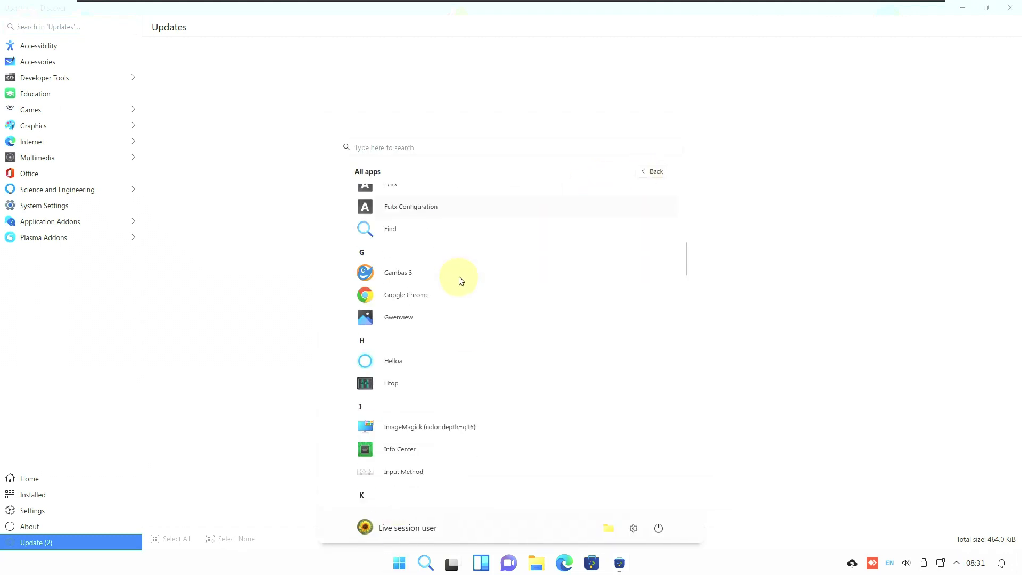
pyautogui.scroll(-10, 459, 278)
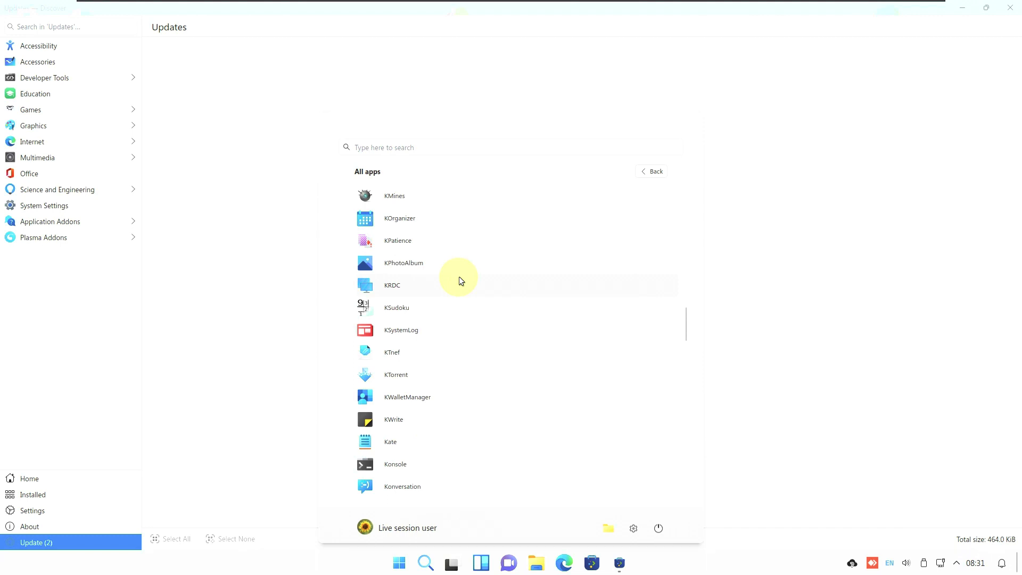
pyautogui.scroll(-1, 459, 276)
pyautogui.scroll(-10, 602, 395)
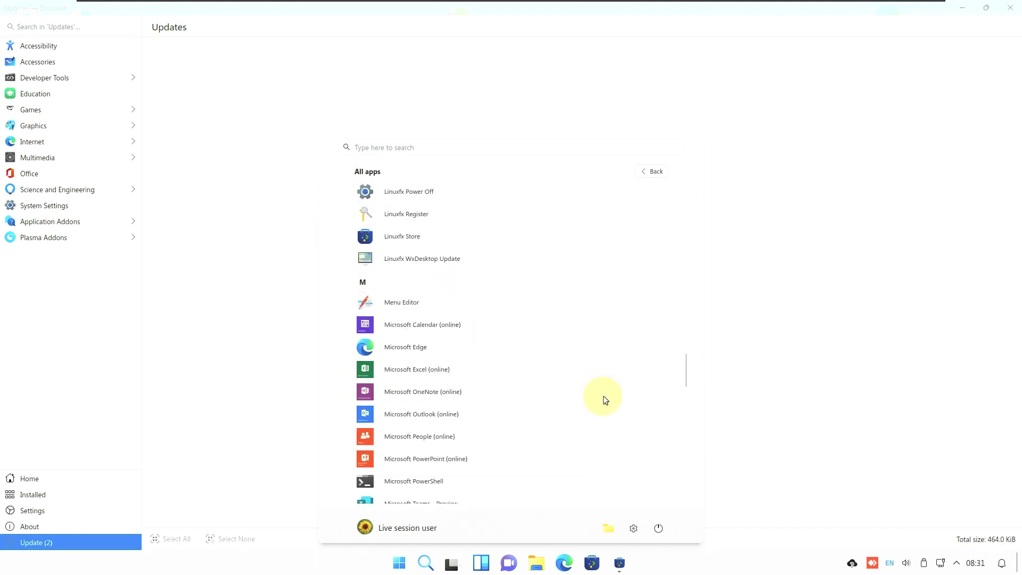
pyautogui.scroll(-10, 602, 395)
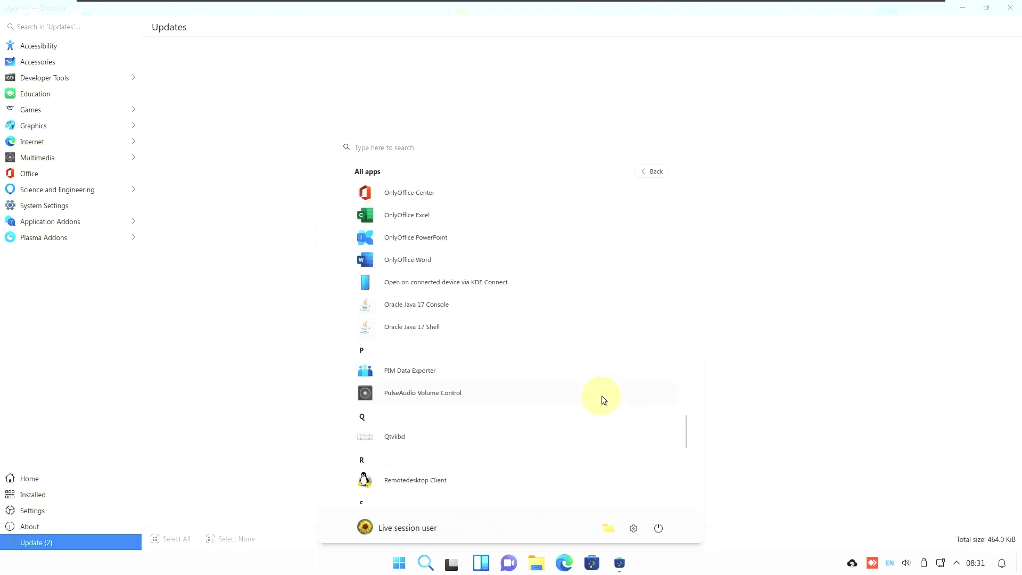
pyautogui.scroll(-4, 601, 395)
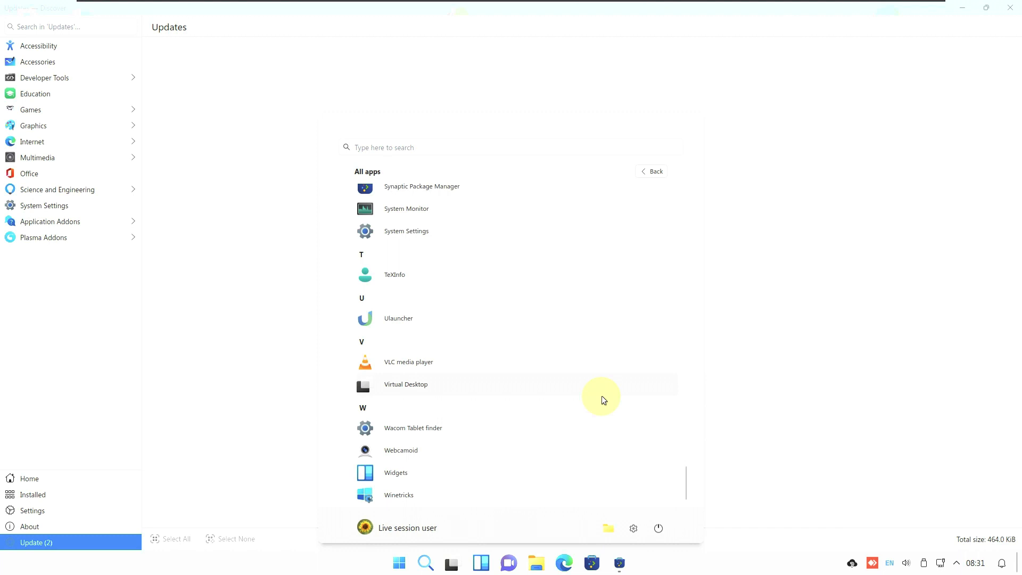
pyautogui.click(809, 233)
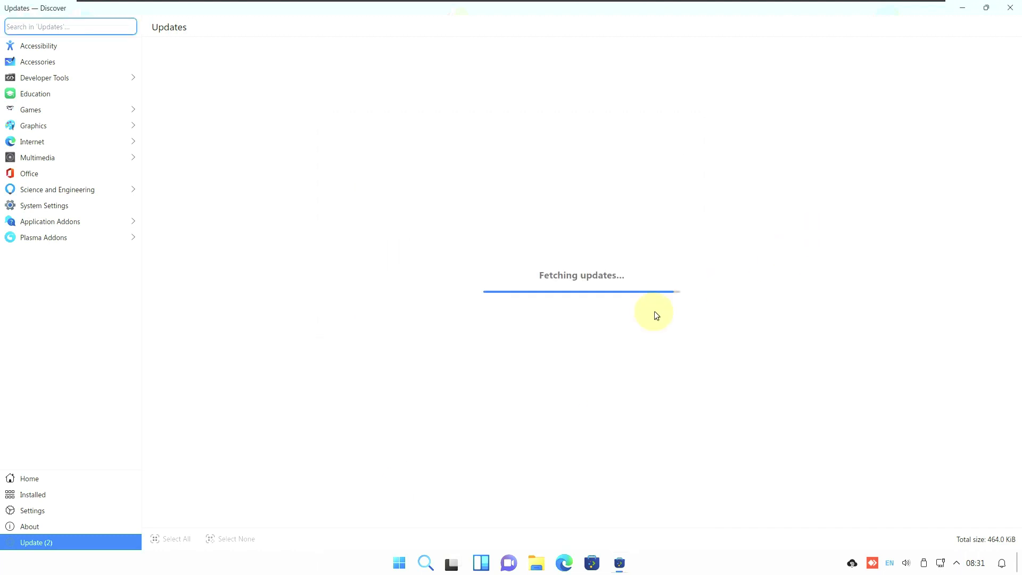
pyautogui.click(1009, 9)
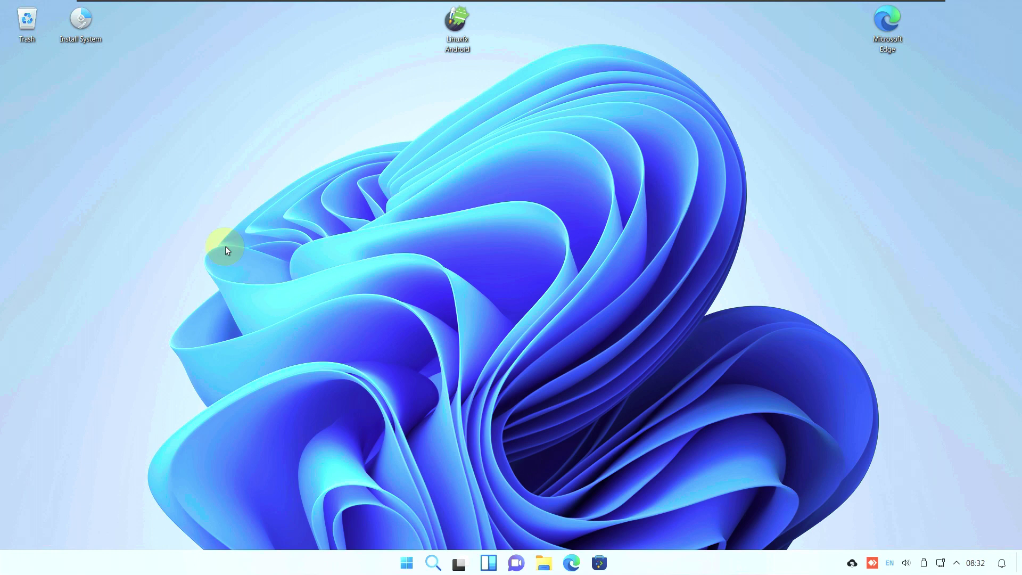
# Launch the Install System installer maximized and view its About information (Calamares 3.3.0-alpha1)
pyautogui.rightClick(68, 24)
pyautogui.click(403, 173)
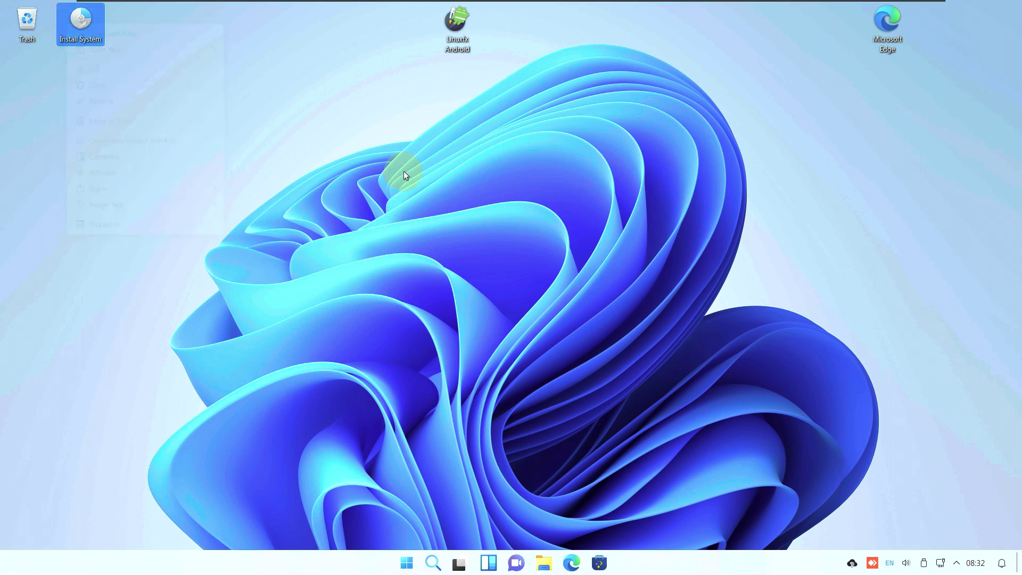
pyautogui.doubleClick(92, 35)
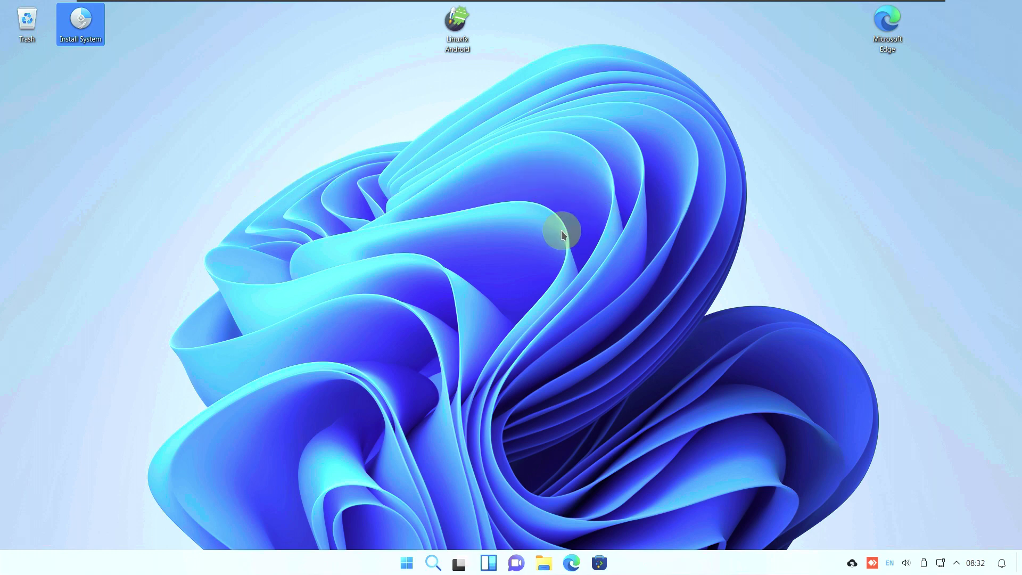
pyautogui.click(747, 136)
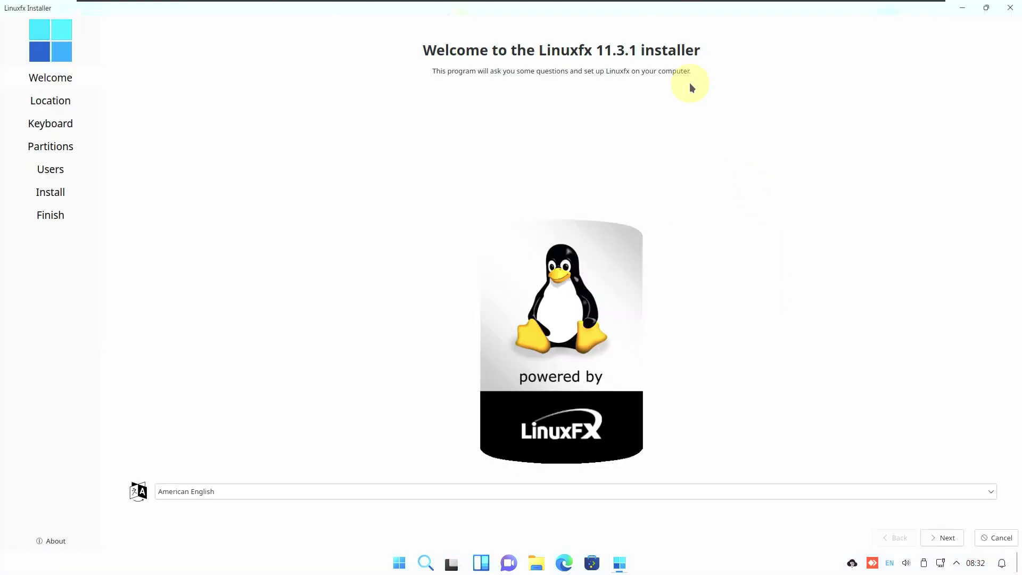
pyautogui.click(63, 540)
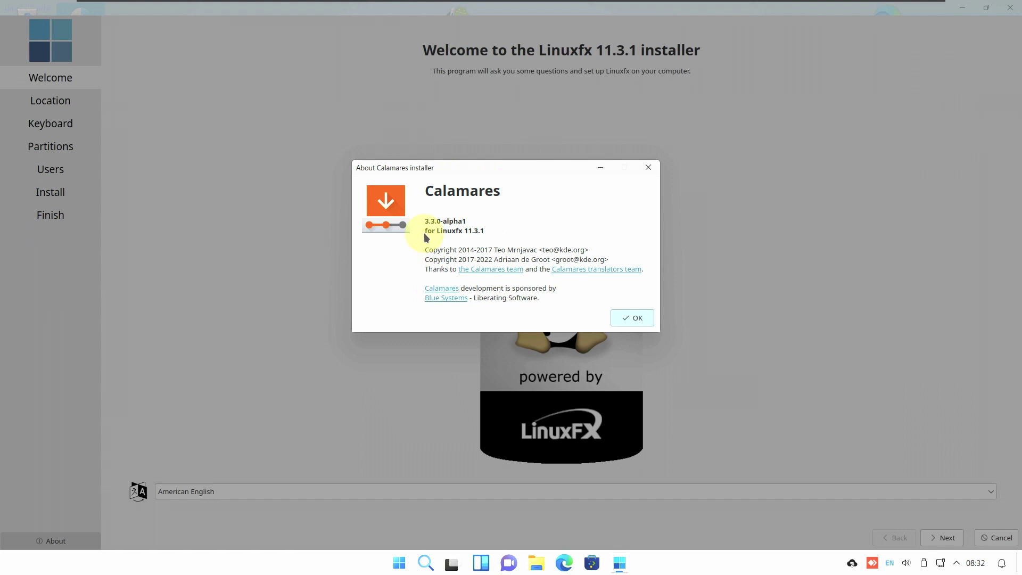
pyautogui.click(644, 319)
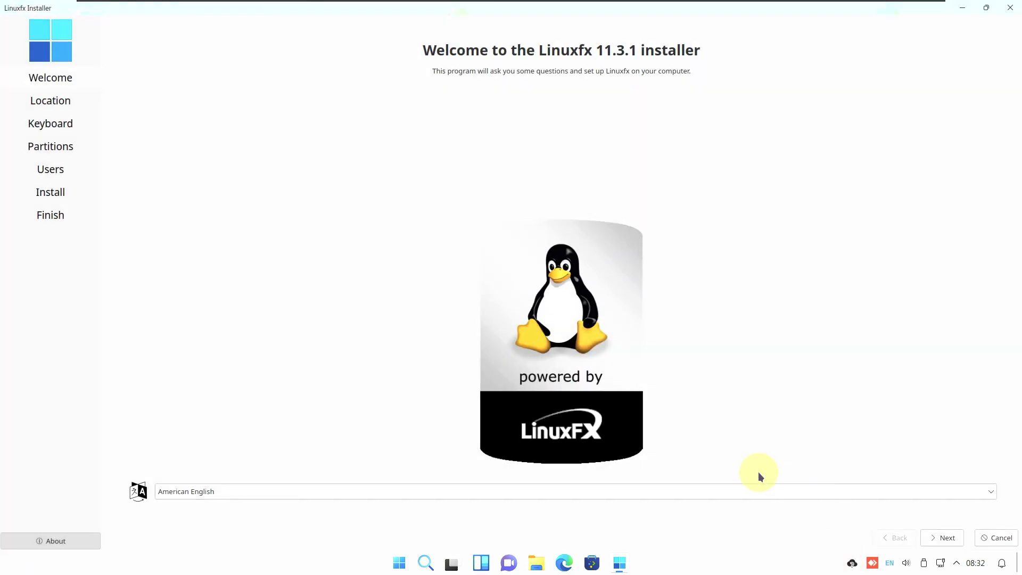
# Keep American English as the installer language and move on to the Location step
pyautogui.click(757, 489)
pyautogui.scroll(-5, 753, 456)
pyautogui.scroll(-5, 753, 456)
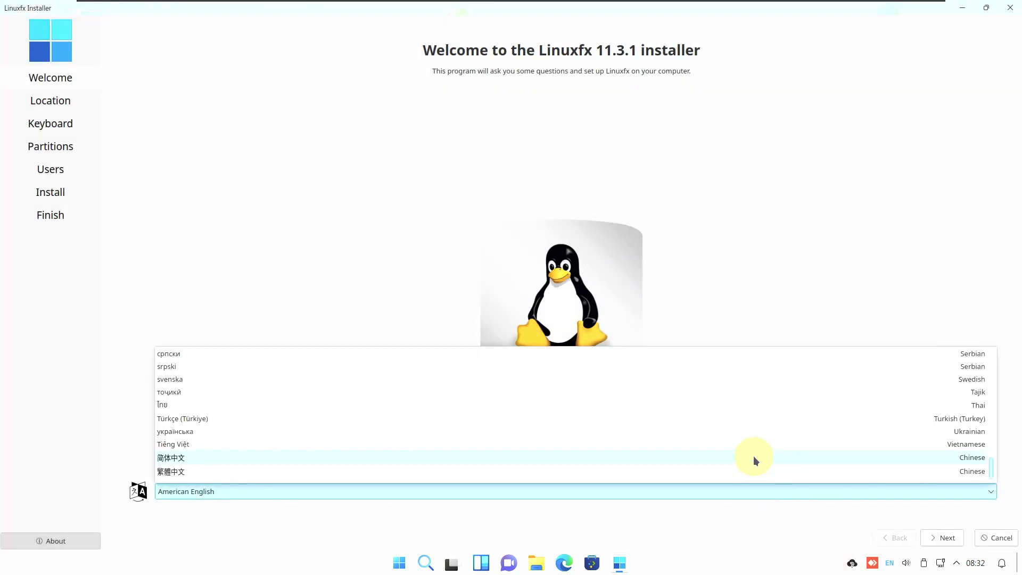
pyautogui.click(777, 309)
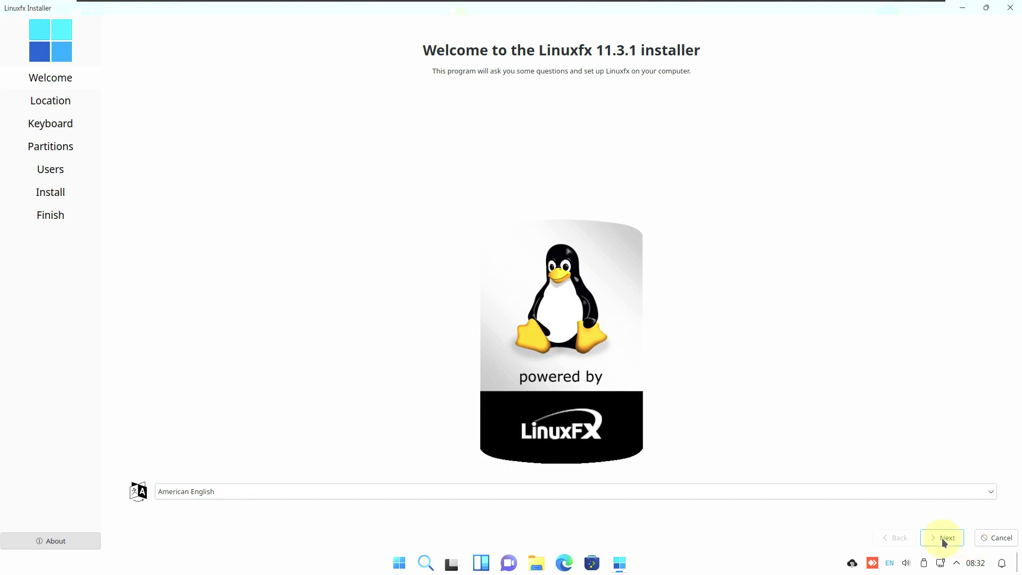
pyautogui.click(944, 542)
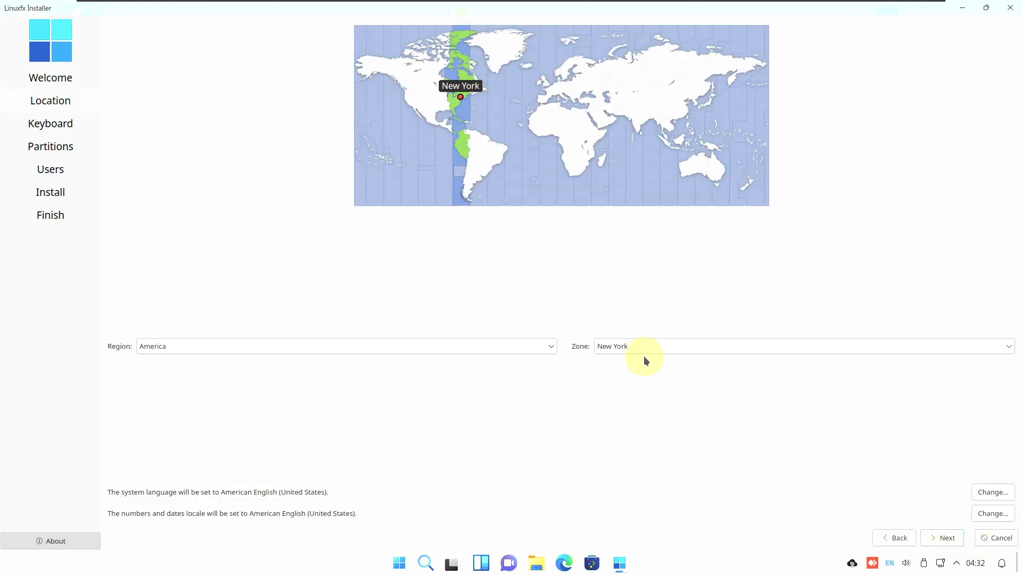
# Set the time zone to America / Los Angeles on the map and confirm it in the Region/Zone lists
pyautogui.click(405, 105)
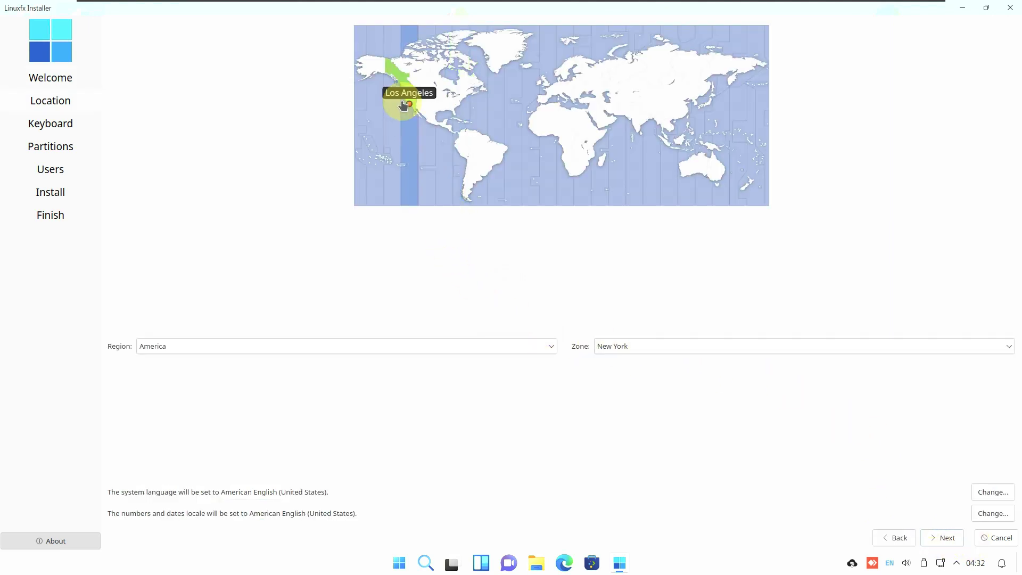
pyautogui.click(505, 346)
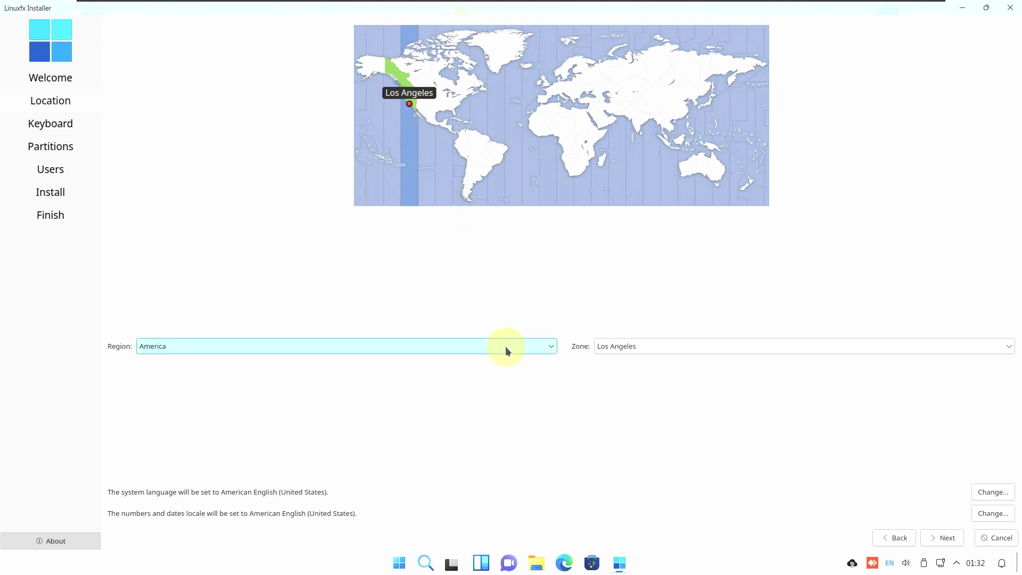
pyautogui.click(653, 420)
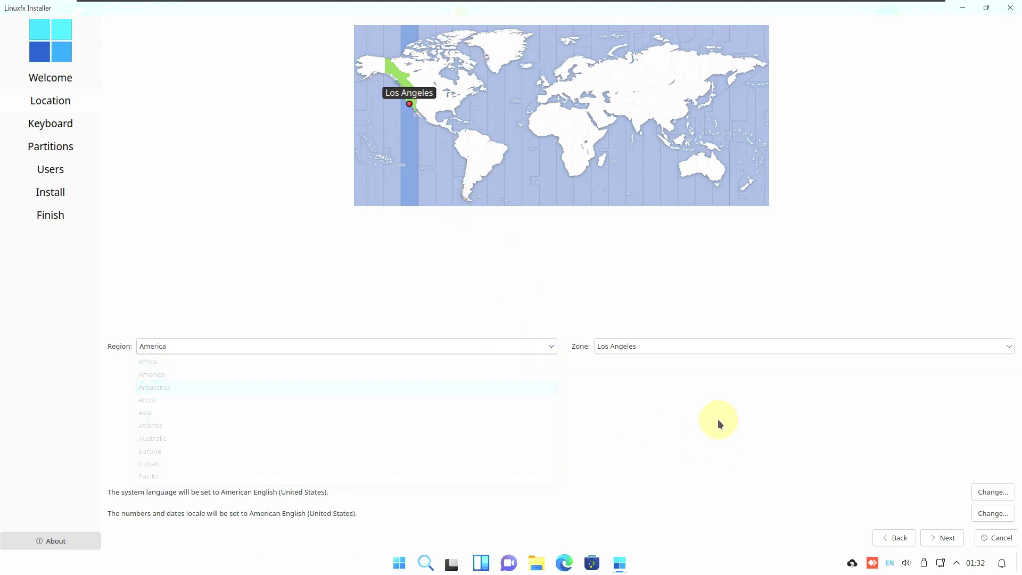
pyautogui.click(686, 341)
pyautogui.scroll(-6, 719, 463)
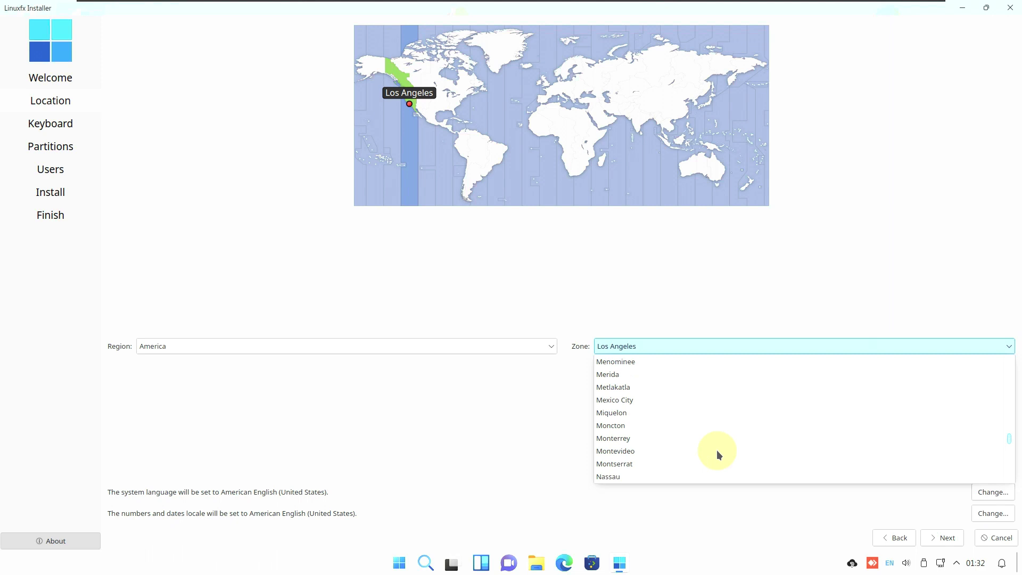
pyautogui.click(514, 417)
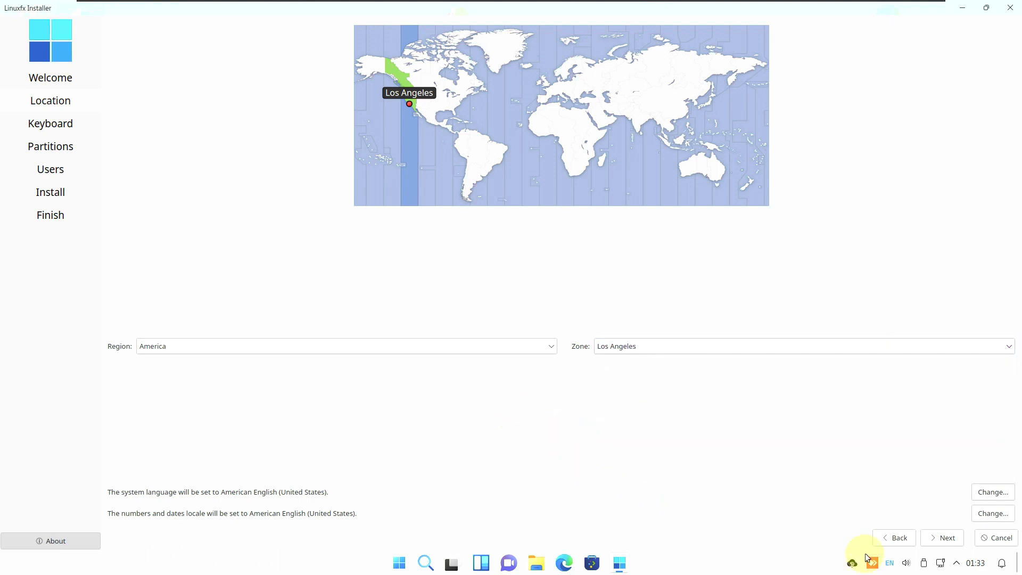
# Leave the system language and number/date locales unchanged and continue to Keyboard
pyautogui.click(984, 496)
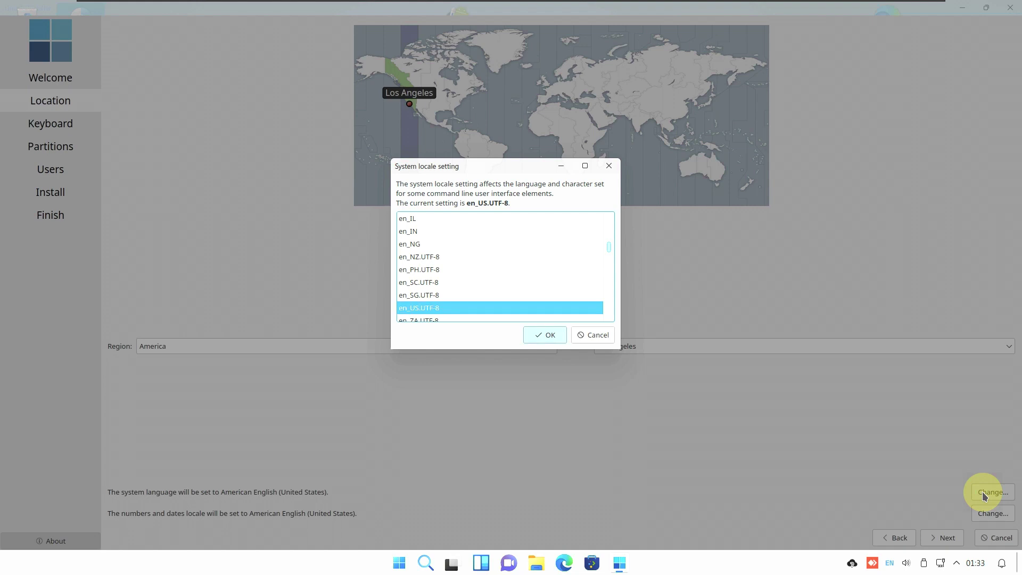
pyautogui.click(594, 335)
pyautogui.click(976, 517)
pyautogui.scroll(-3, 493, 269)
pyautogui.click(612, 337)
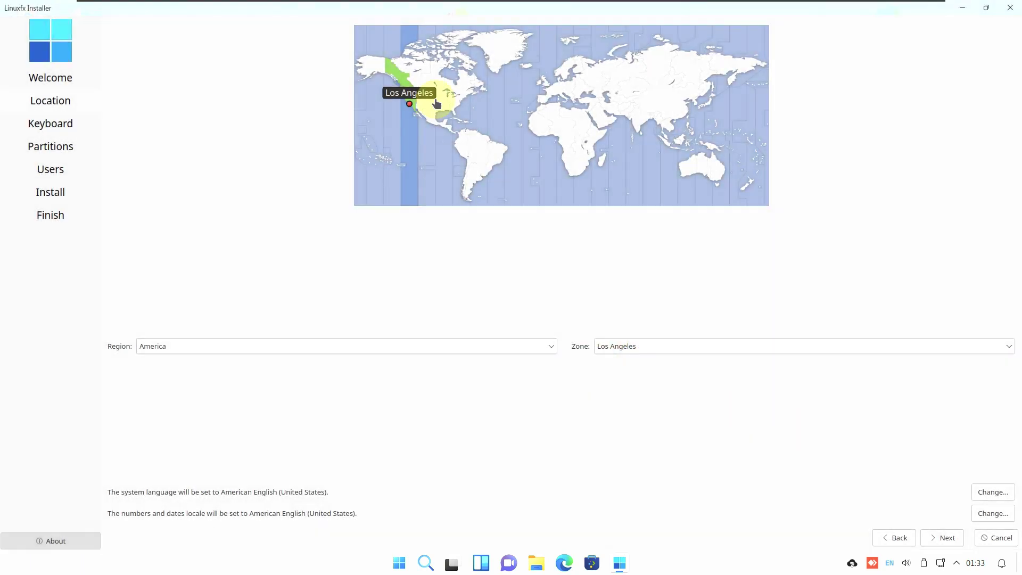
pyautogui.click(948, 537)
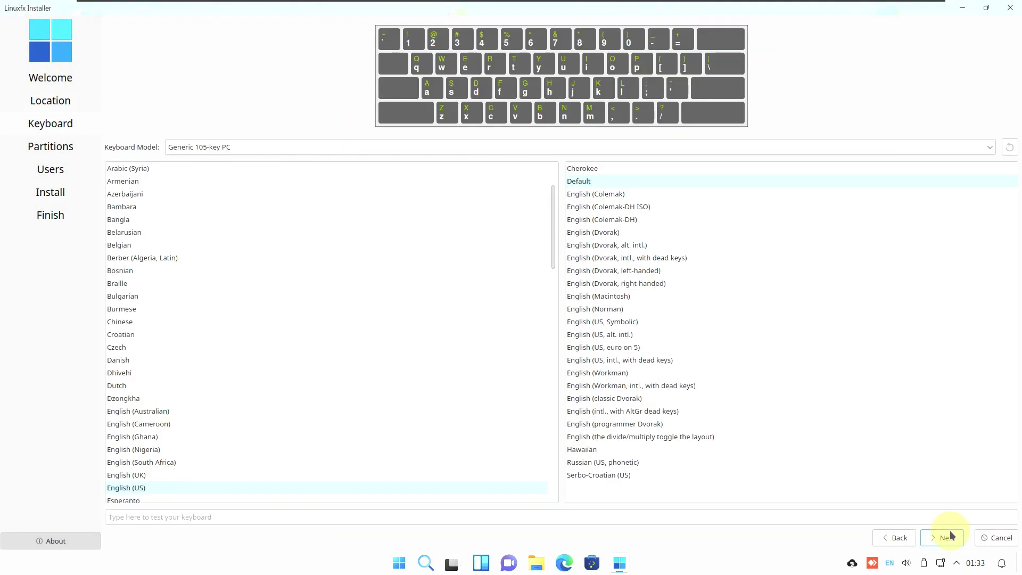
# Keep the Generic 105-key PC keyboard model and US layout, then continue to Partitions
pyautogui.click(340, 146)
pyautogui.scroll(-10, 346, 176)
pyautogui.click(280, 113)
pyautogui.scroll(-2, 420, 370)
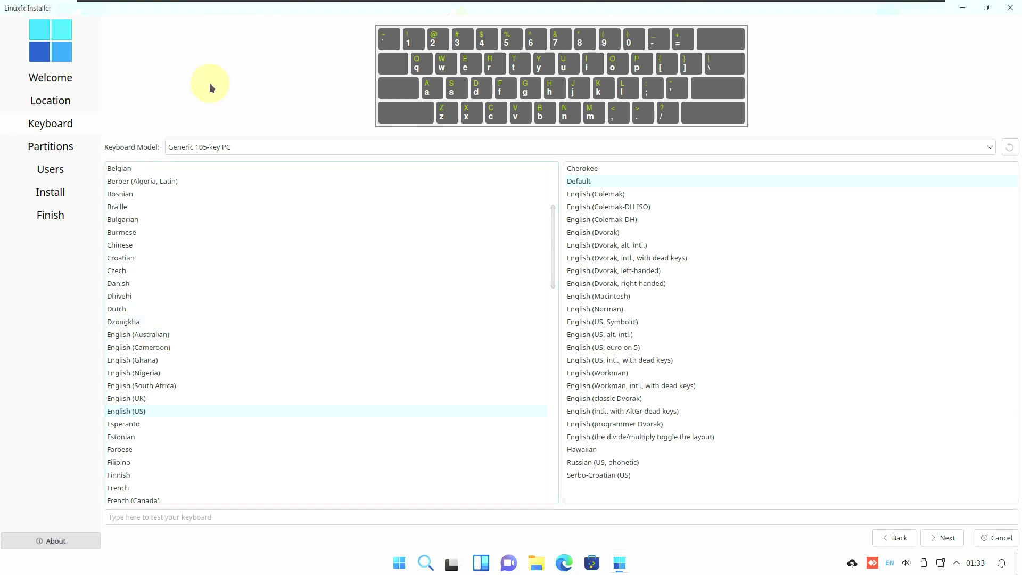
pyautogui.click(947, 539)
# Choose Erase disk on the 80 GiB disk with the boot loader on the MBR, then continue
pyautogui.click(270, 30)
pyautogui.click(478, 72)
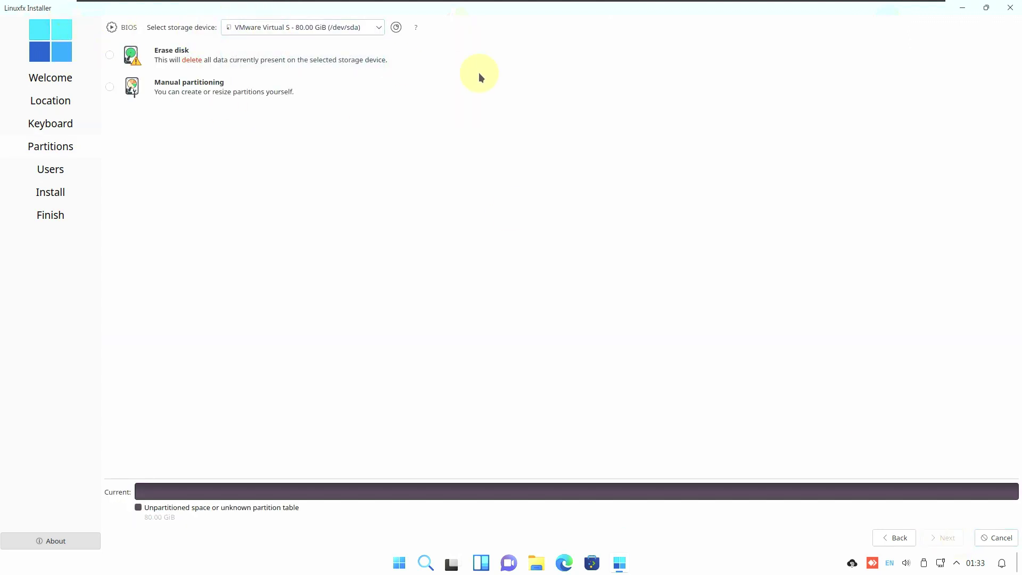
pyautogui.click(109, 55)
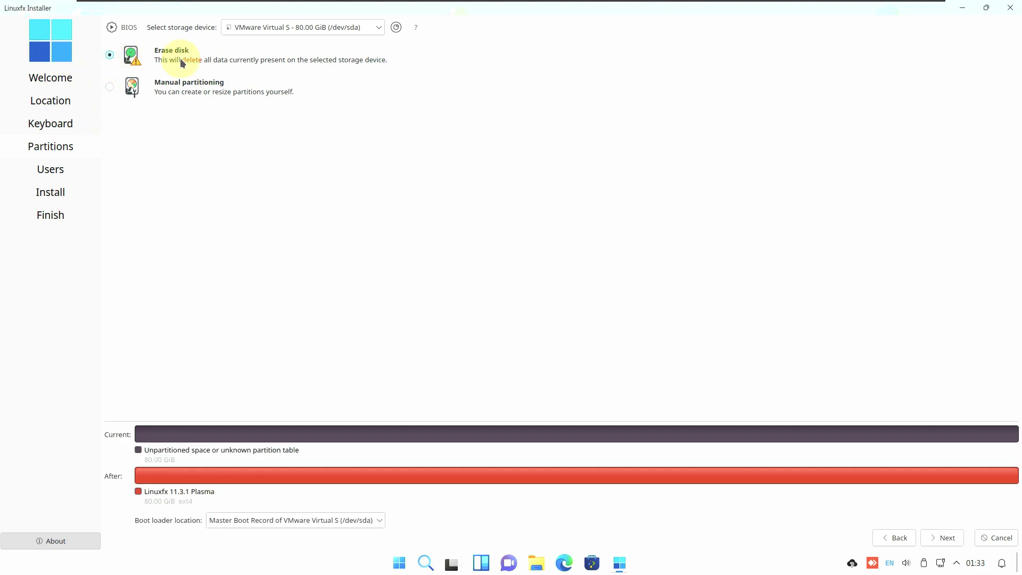
pyautogui.click(111, 88)
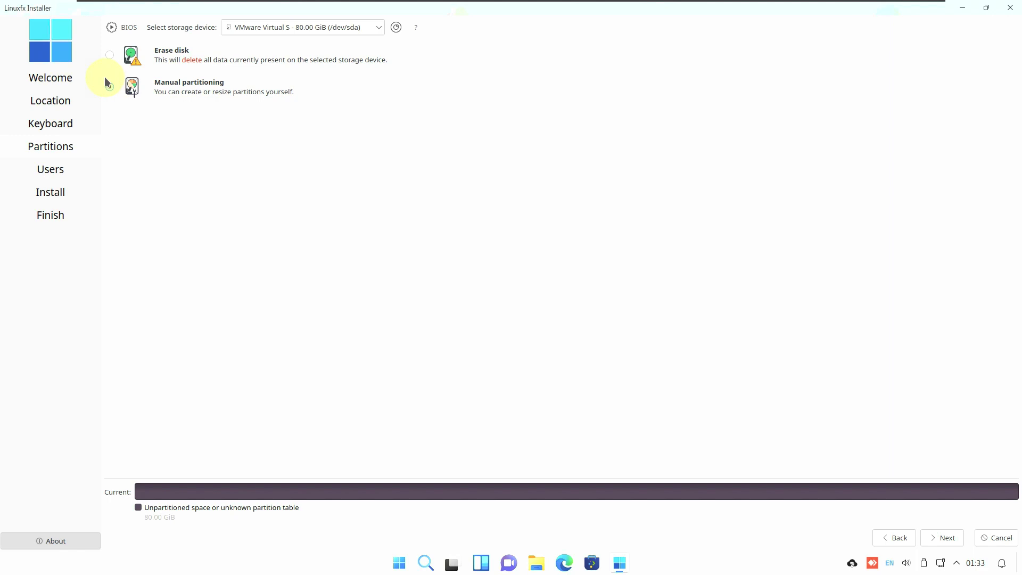
pyautogui.click(110, 56)
pyautogui.click(326, 520)
pyautogui.click(349, 301)
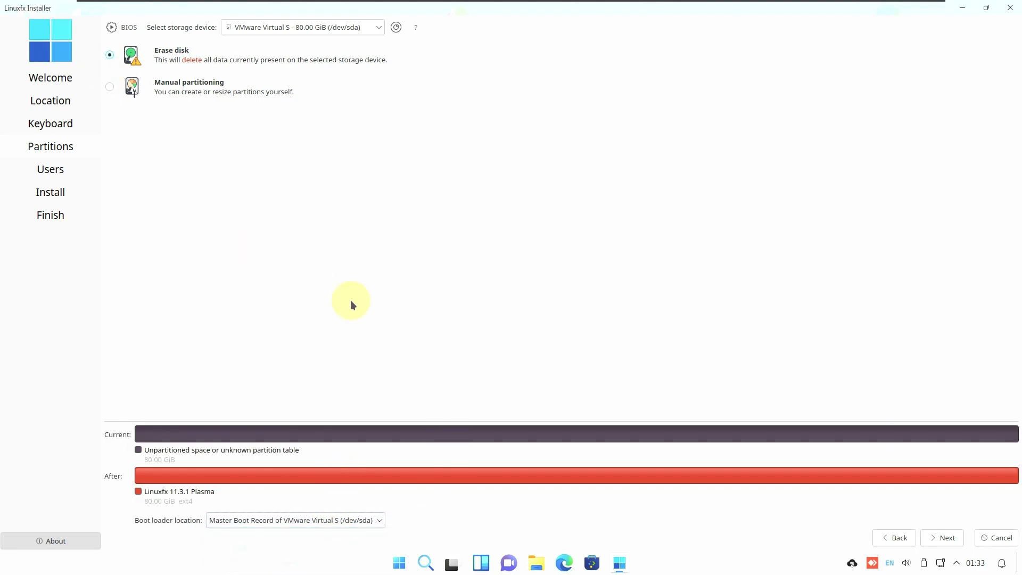
pyautogui.click(946, 537)
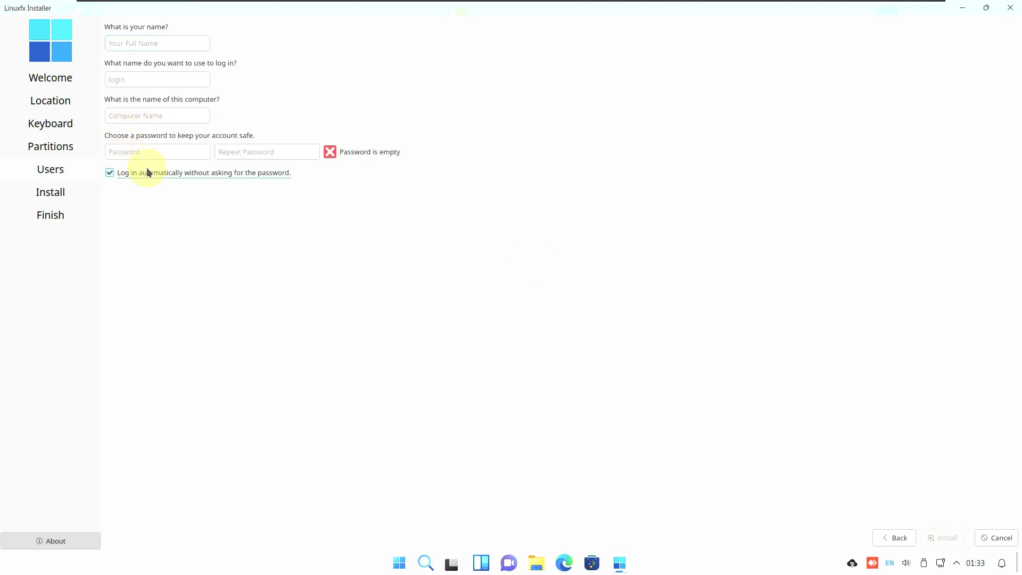
# Enter the user's full name and trim the extra text from the computer name
pyautogui.click(138, 43)
pyautogui.write('runboxing')
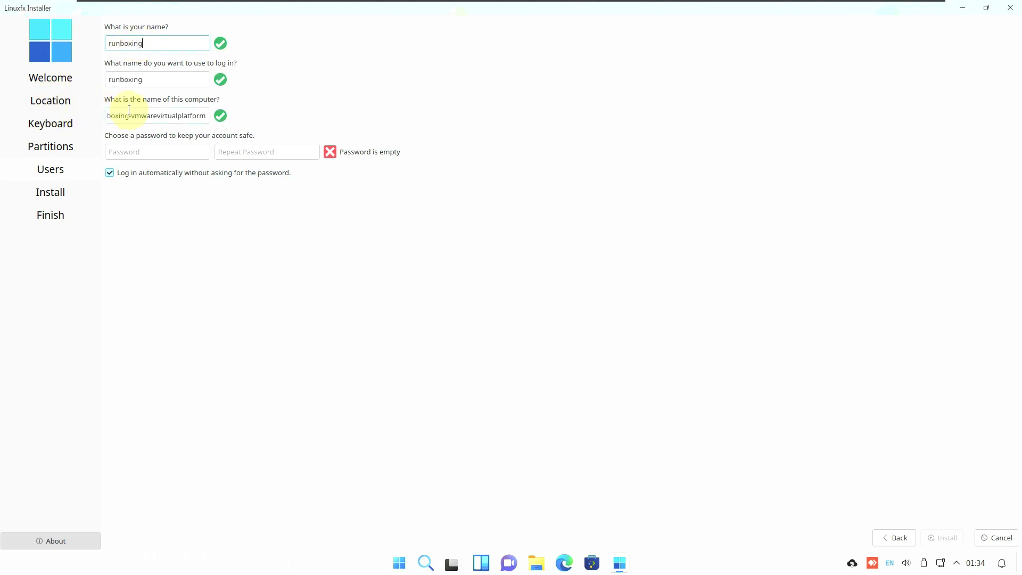
pyautogui.moveTo(130, 116); pyautogui.dragTo(258, 133)
pyautogui.press('BackSpace')
# Enter the account password and its confirmation, then quit the installer, confirming the cancellation
pyautogui.click(173, 154)
pyautogui.write('12')
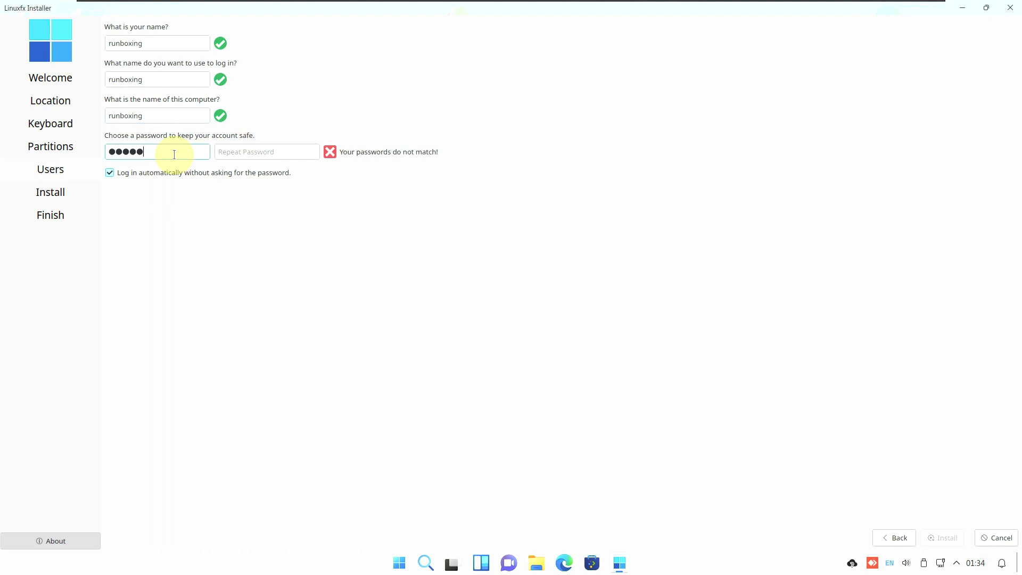
pyautogui.click(251, 154)
pyautogui.write('12345')
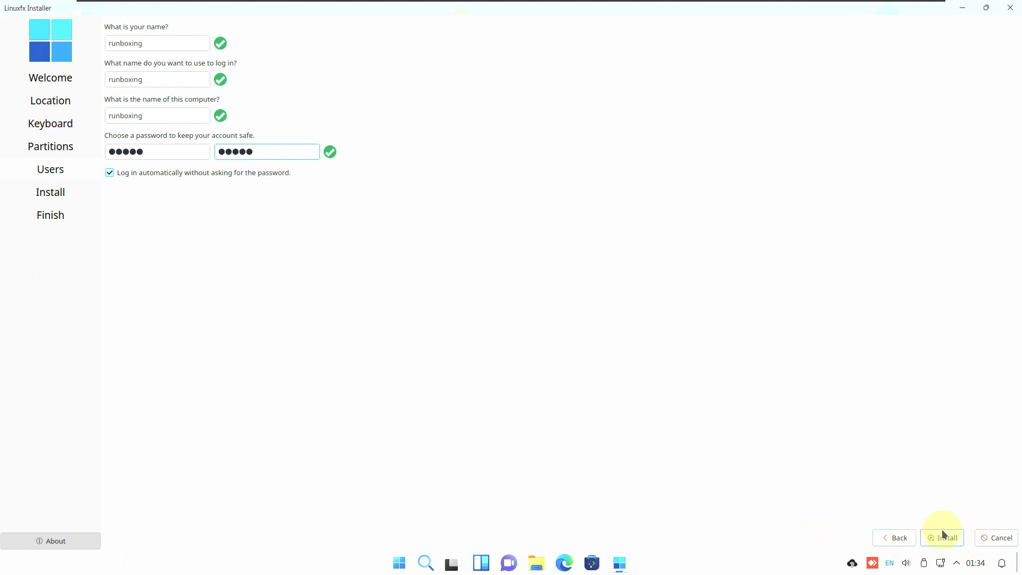
pyautogui.click(1008, 8)
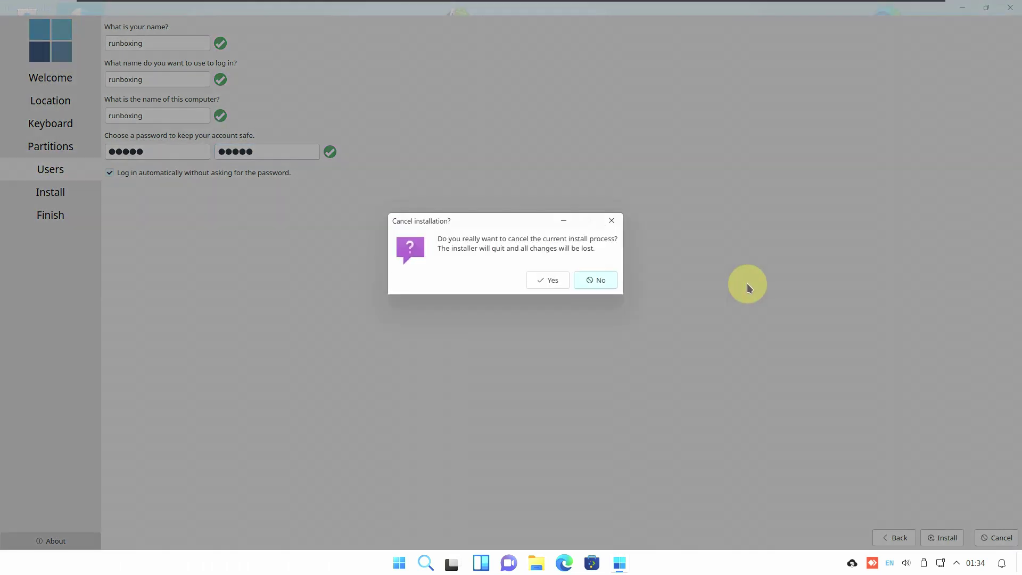
pyautogui.click(549, 284)
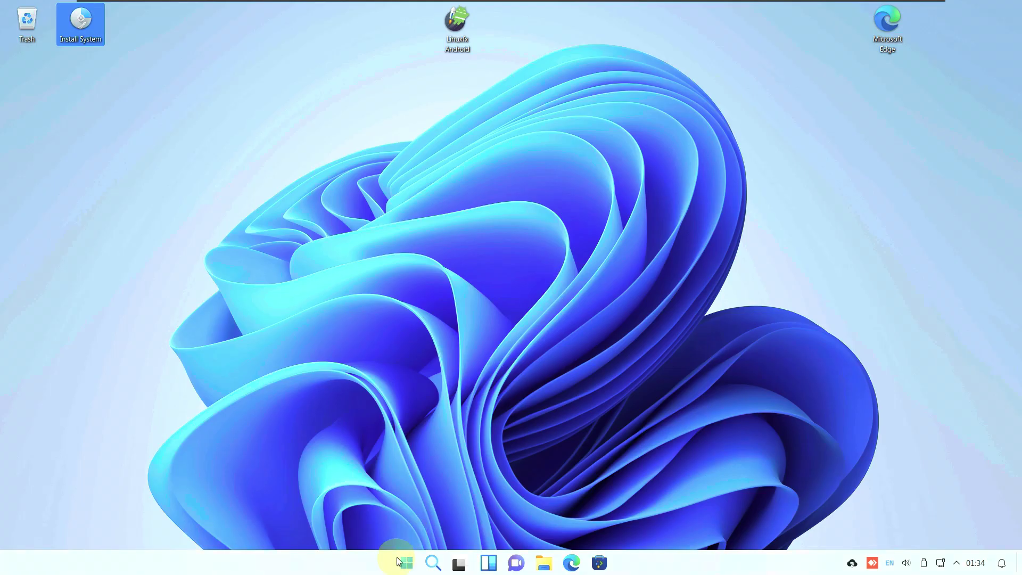
# Open the Start menu's All apps list and choose an entry from it
pyautogui.click(398, 562)
pyautogui.click(665, 175)
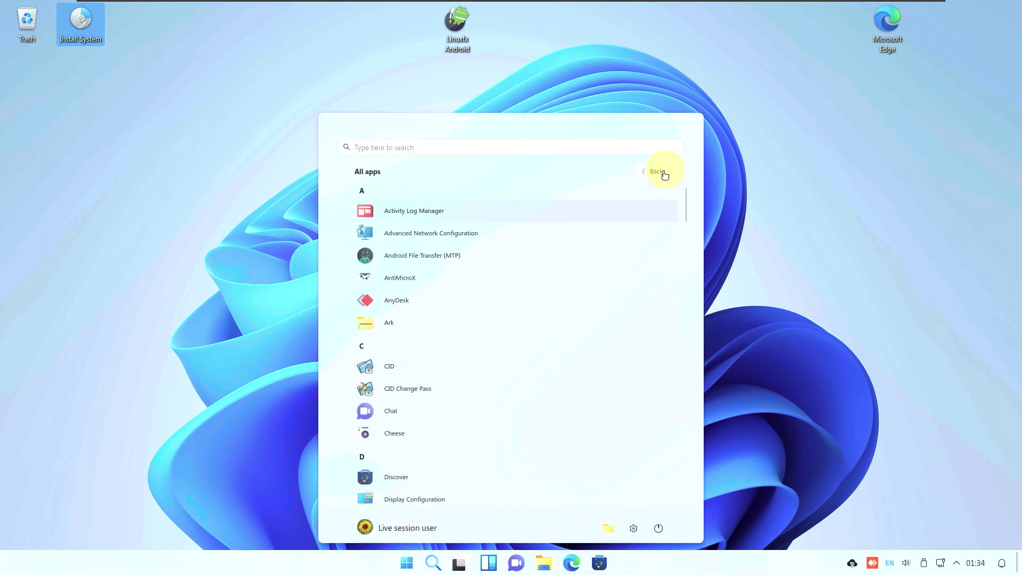
pyautogui.click(452, 254)
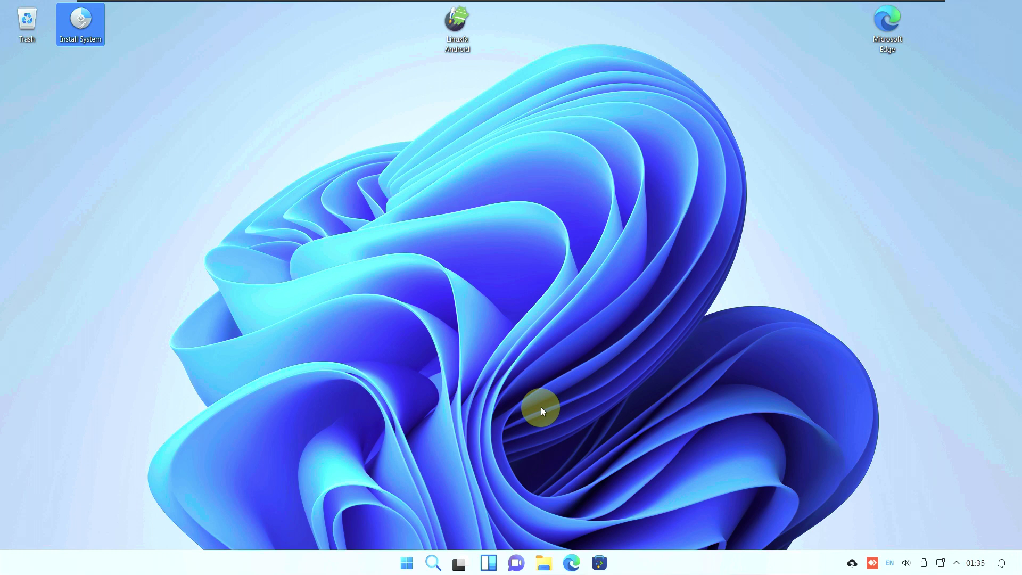
# Launch Elisa from the All apps list, then bring the Start menu back up
pyautogui.click(408, 557)
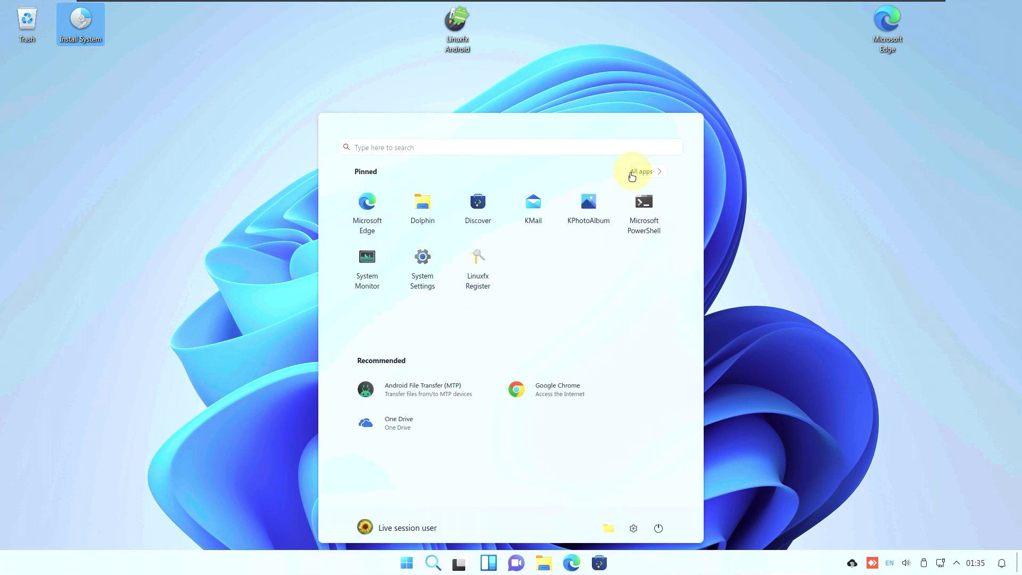
pyautogui.click(640, 172)
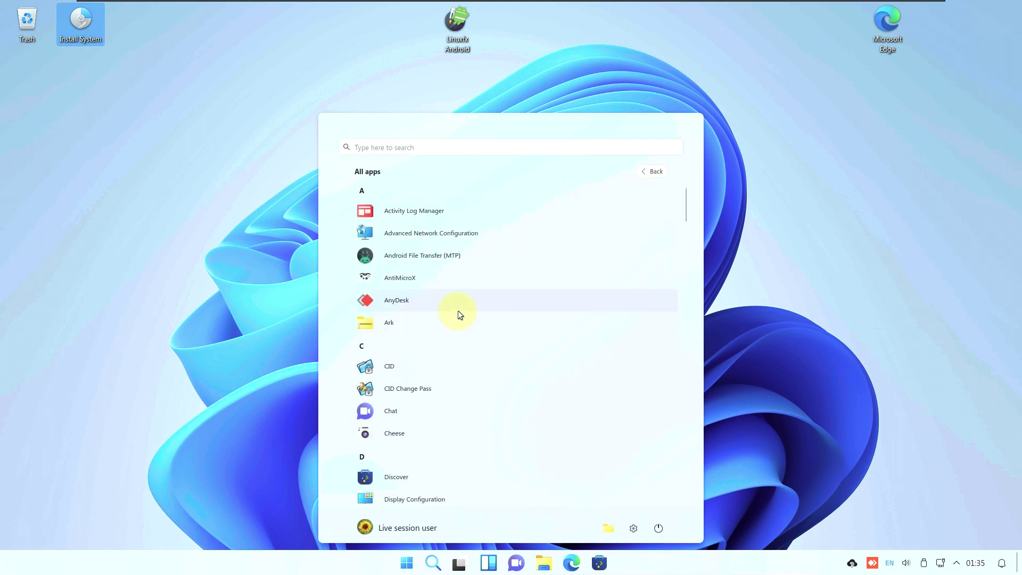
pyautogui.scroll(-5, 432, 361)
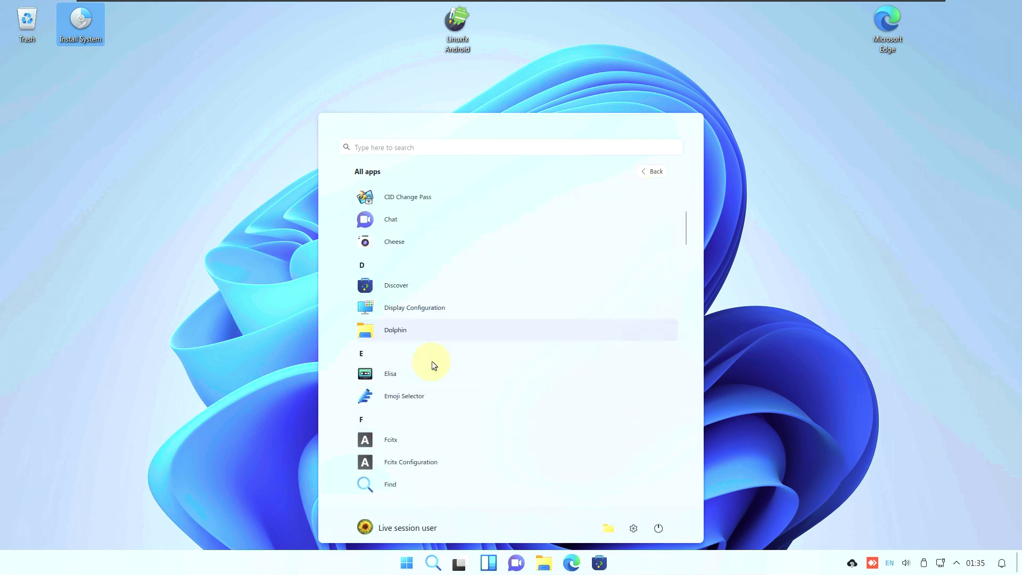
pyautogui.click(436, 452)
pyautogui.click(407, 563)
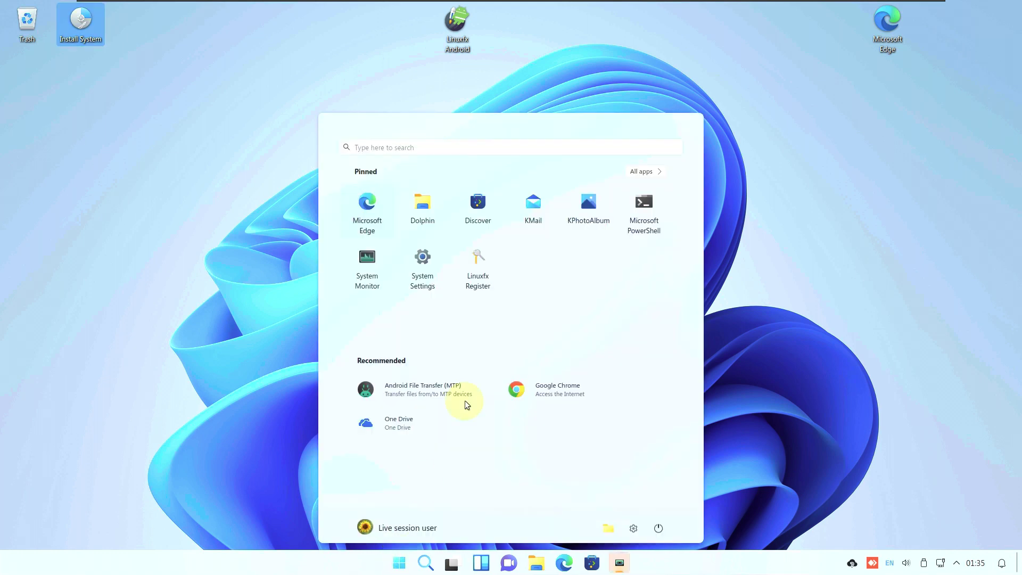
# Scroll down the All apps list and launch Gwenview
pyautogui.scroll(-1, 506, 206)
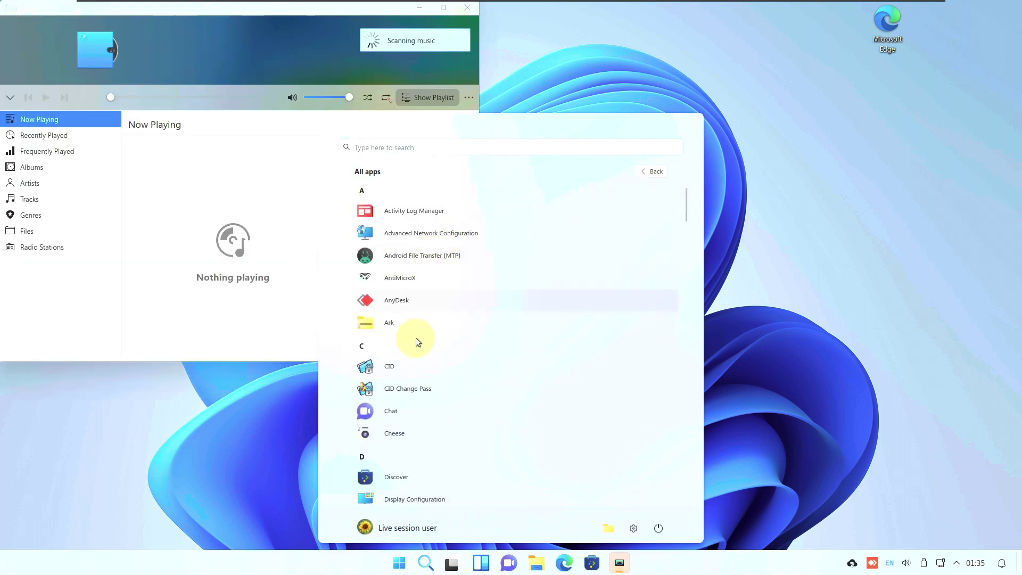
pyautogui.scroll(-5, 439, 335)
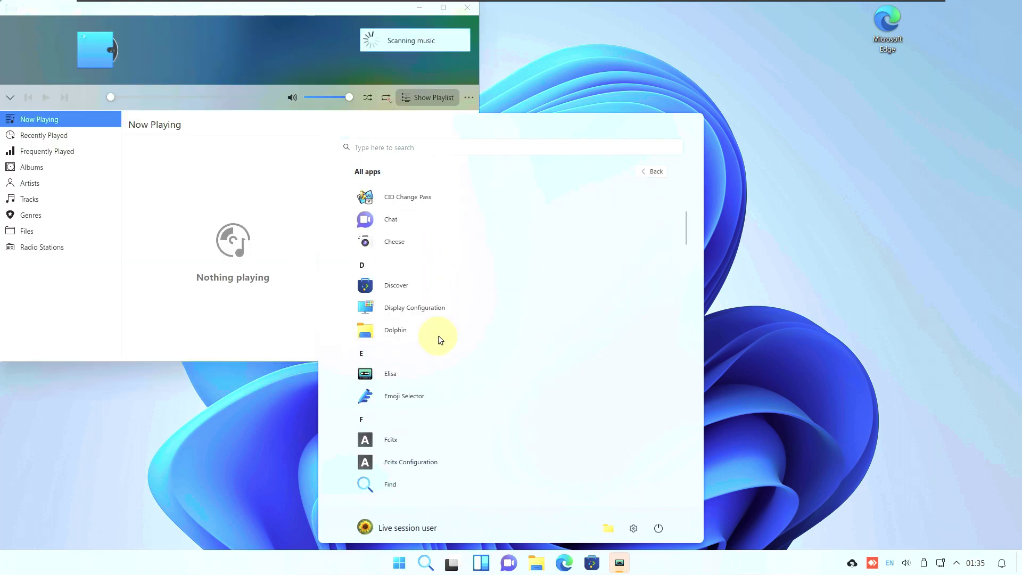
pyautogui.scroll(-1, 442, 276)
pyautogui.scroll(-2, 440, 298)
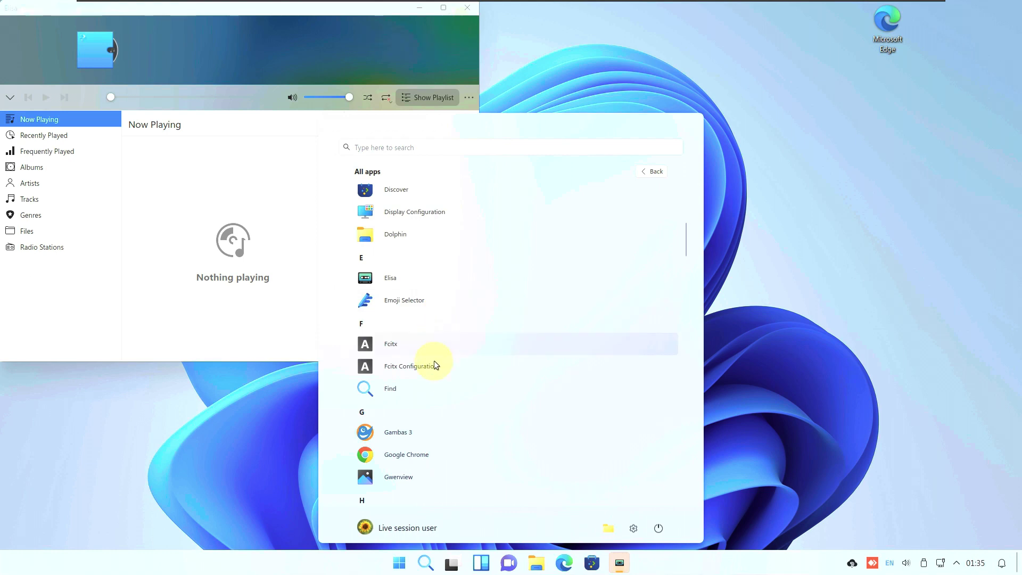
pyautogui.scroll(-1, 441, 367)
pyautogui.click(420, 445)
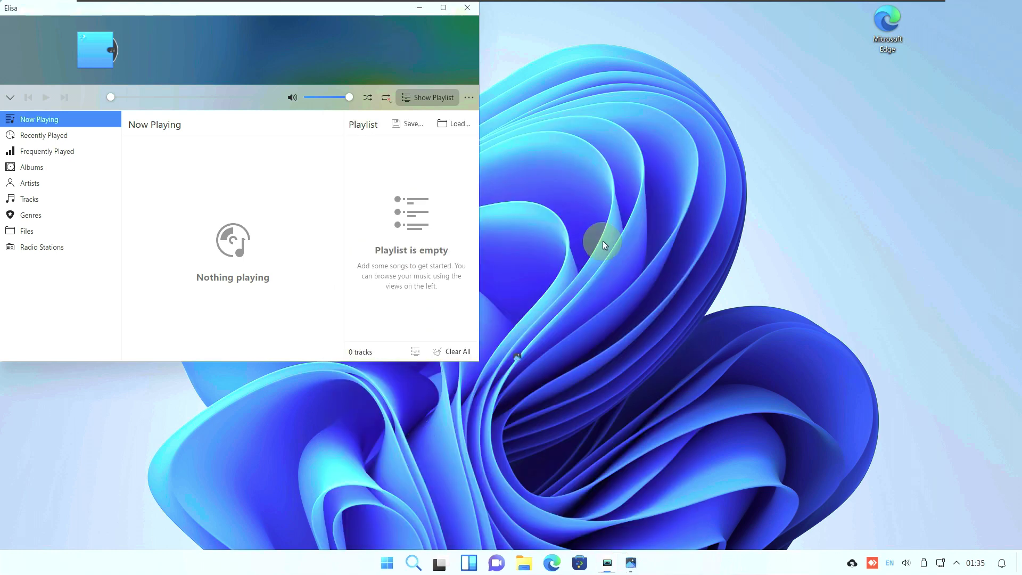
# Drag VLC media player from All apps onto the taskbar to launch it
pyautogui.click(387, 563)
pyautogui.click(659, 171)
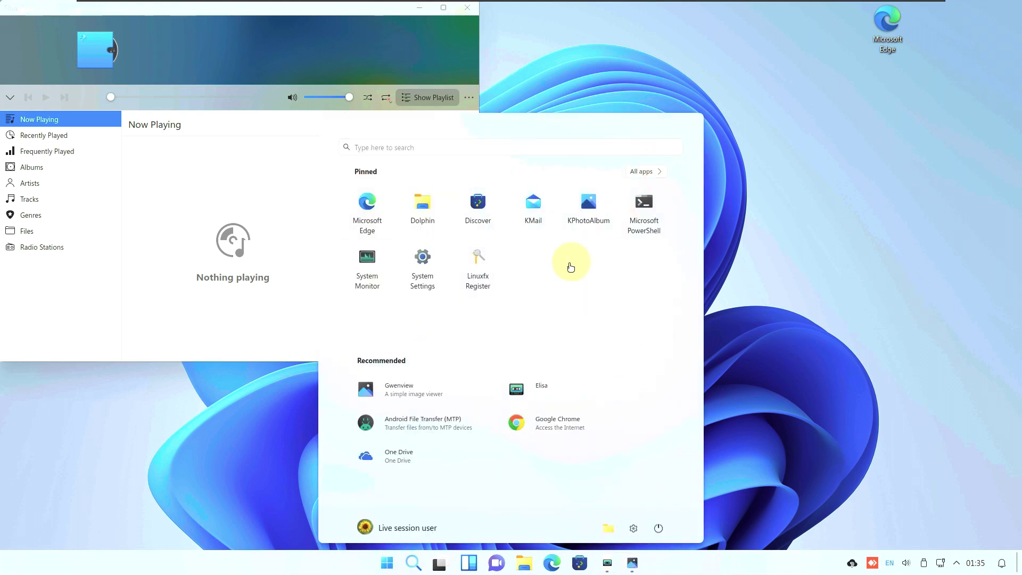
pyautogui.moveTo(688, 196); pyautogui.dragTo(679, 493)
pyautogui.moveTo(437, 321); pyautogui.dragTo(366, 548)
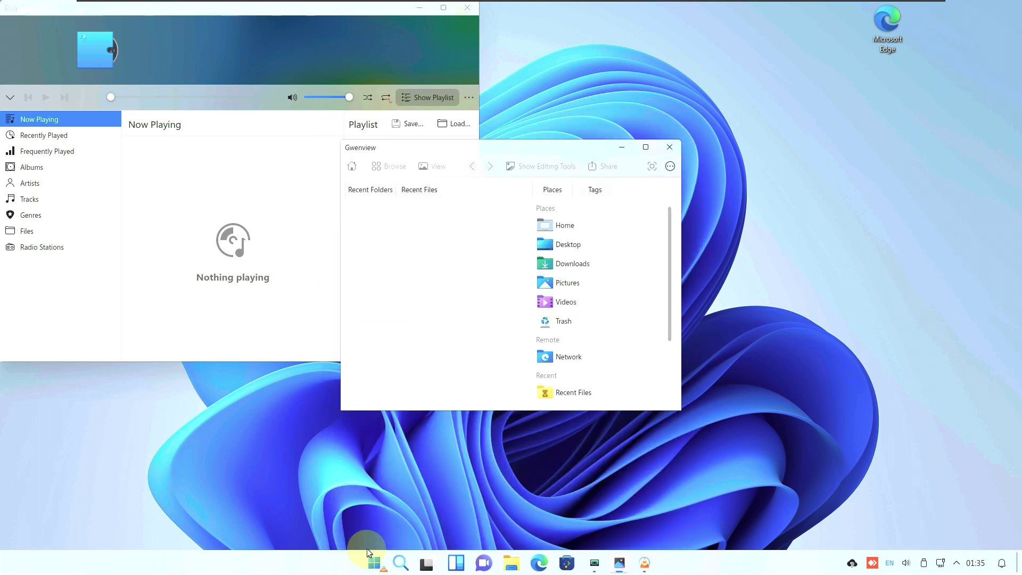
# Launch Winetricks from the All apps list
pyautogui.click(373, 559)
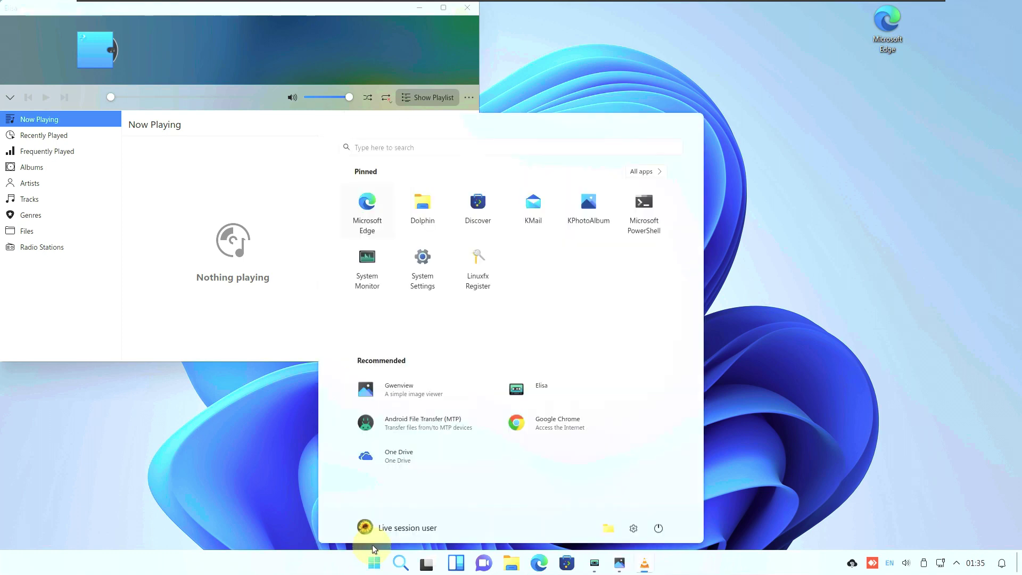
pyautogui.click(659, 171)
pyautogui.scroll(-5, 670, 338)
pyautogui.scroll(-15, 671, 416)
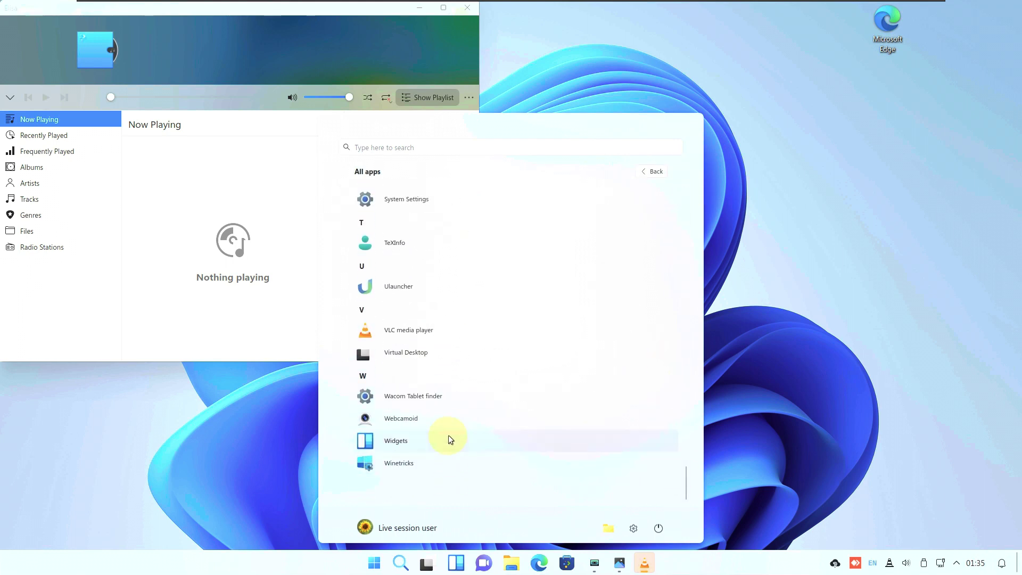
pyautogui.click(451, 461)
# Reopen the All apps list and scroll down through it
pyautogui.click(362, 564)
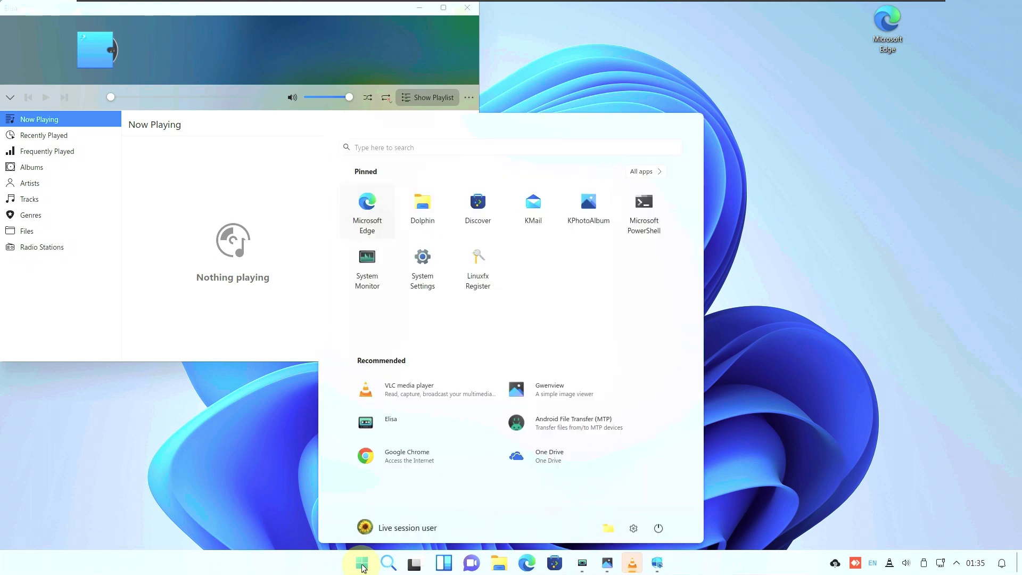
pyautogui.click(640, 173)
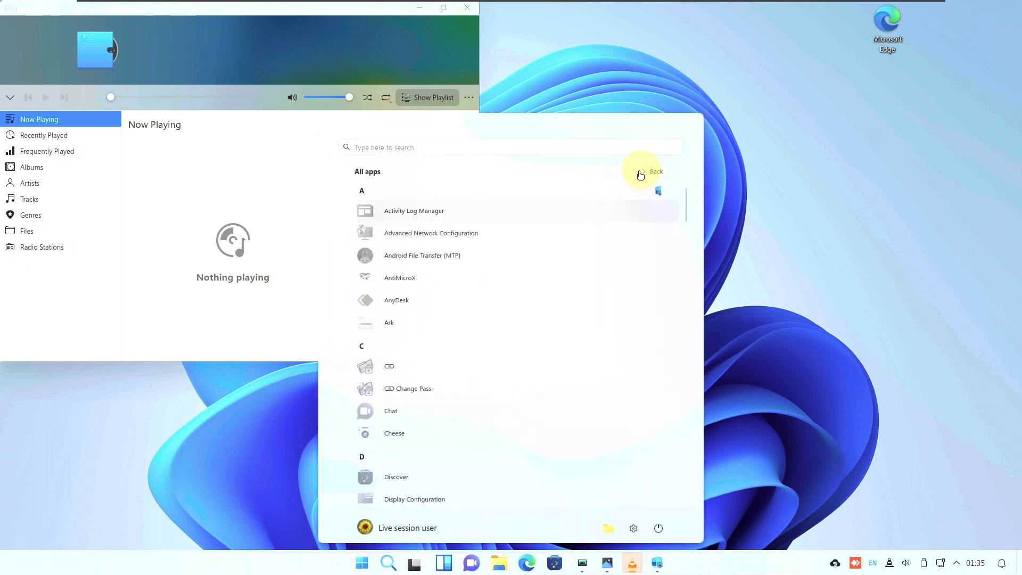
pyautogui.scroll(-5, 677, 266)
pyautogui.scroll(-15, 676, 319)
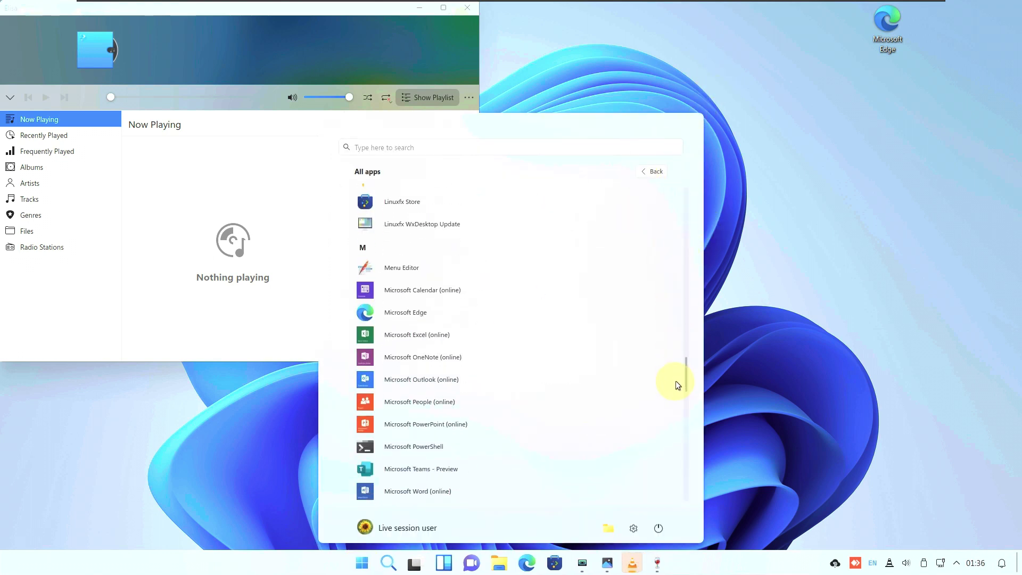
pyautogui.scroll(-2, 678, 458)
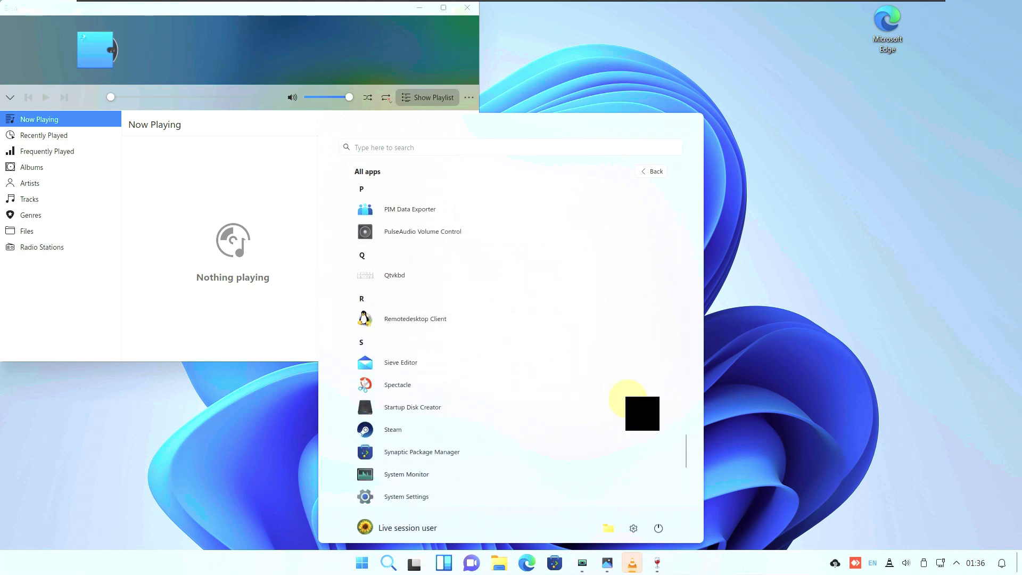
pyautogui.scroll(-1, 506, 442)
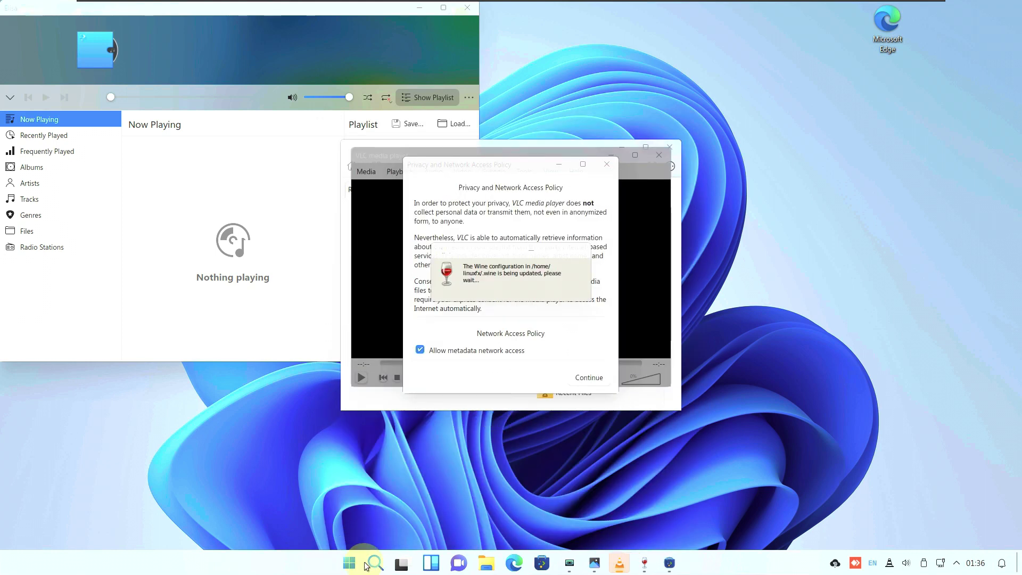
# Find Linuxfx Android under L in All apps and launch it
pyautogui.click(350, 562)
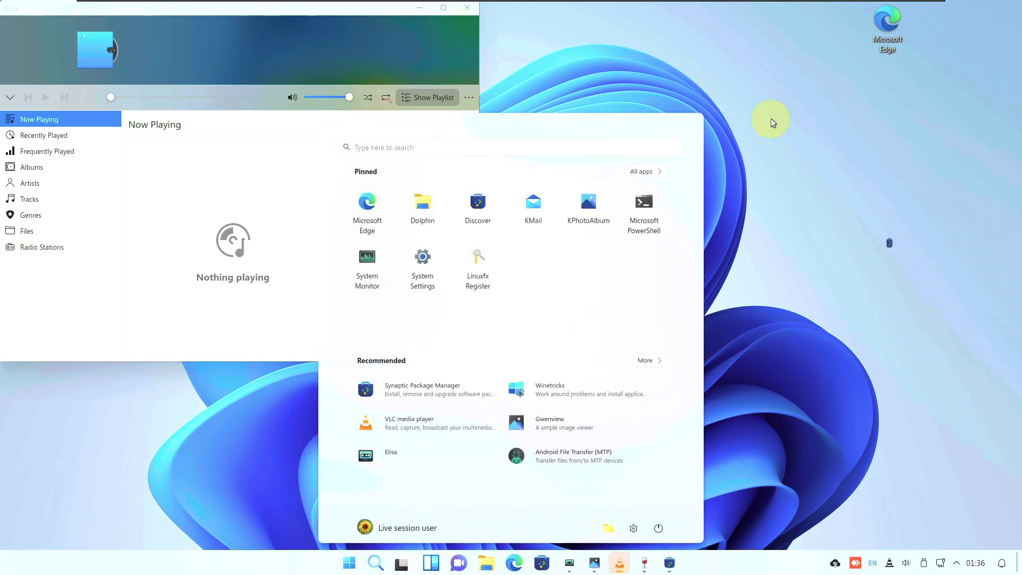
pyautogui.click(639, 173)
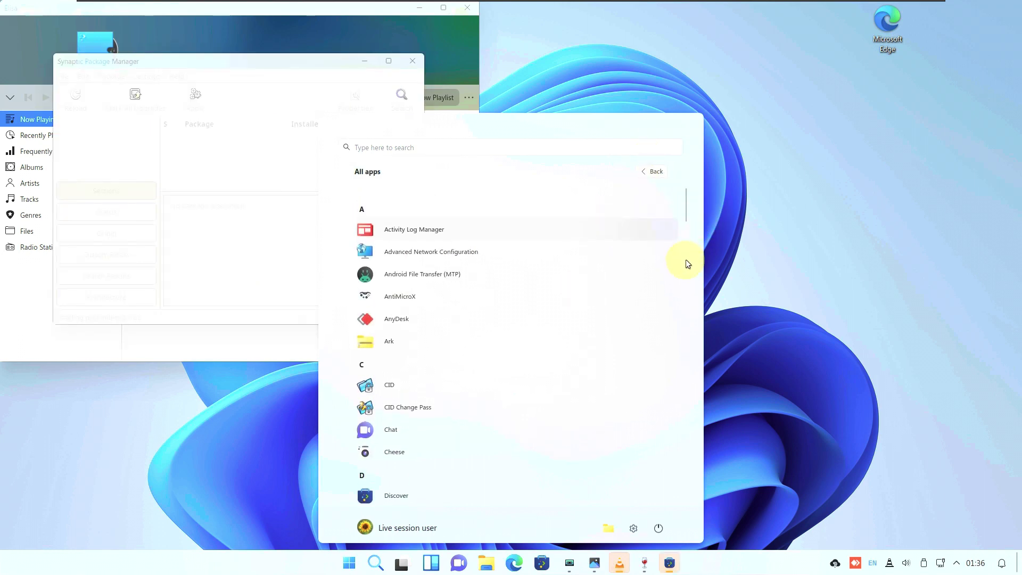
pyautogui.scroll(-3, 686, 261)
pyautogui.scroll(-10, 687, 261)
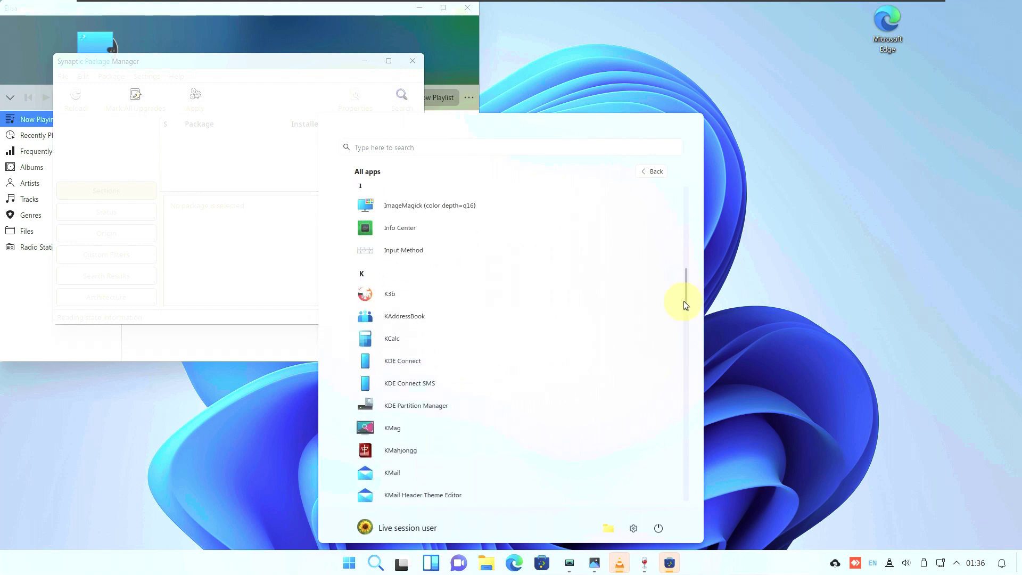
pyautogui.scroll(-2, 681, 365)
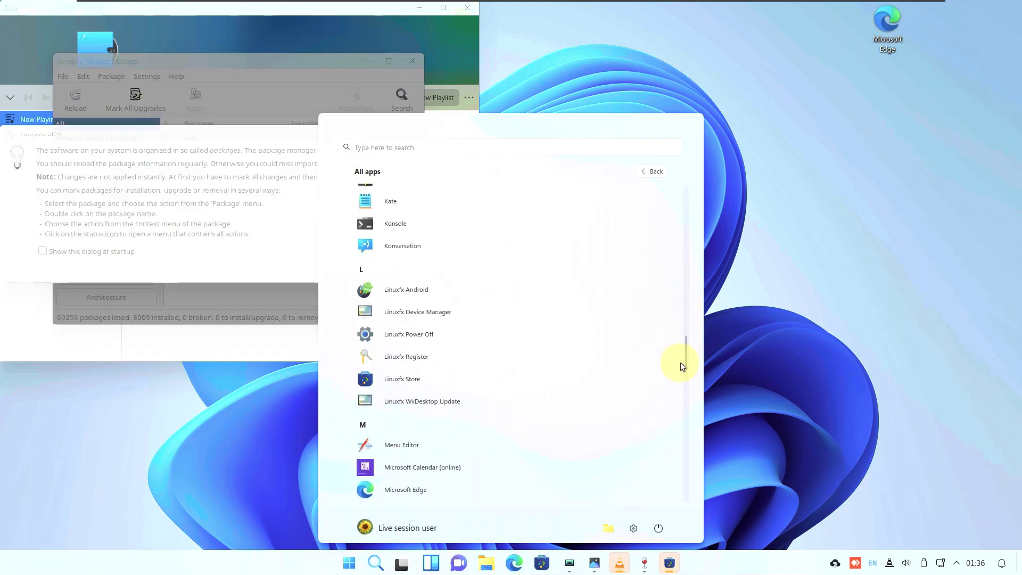
pyautogui.scroll(1, 548, 288)
pyautogui.click(451, 314)
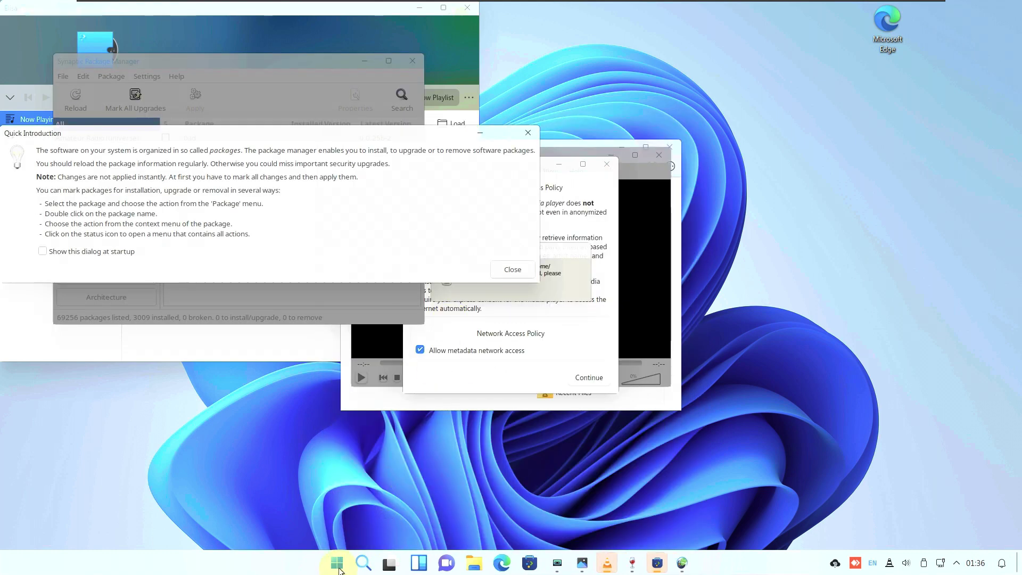
# Dismiss the launcher and acknowledge the CPU virtualization disabled warning
pyautogui.click(337, 563)
pyautogui.click(659, 176)
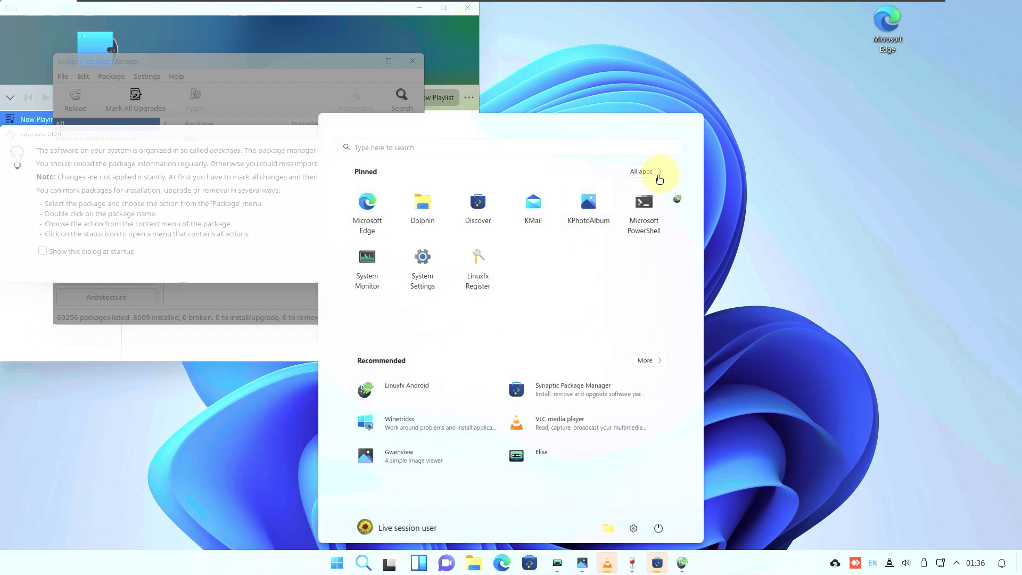
pyautogui.scroll(-10, 545, 293)
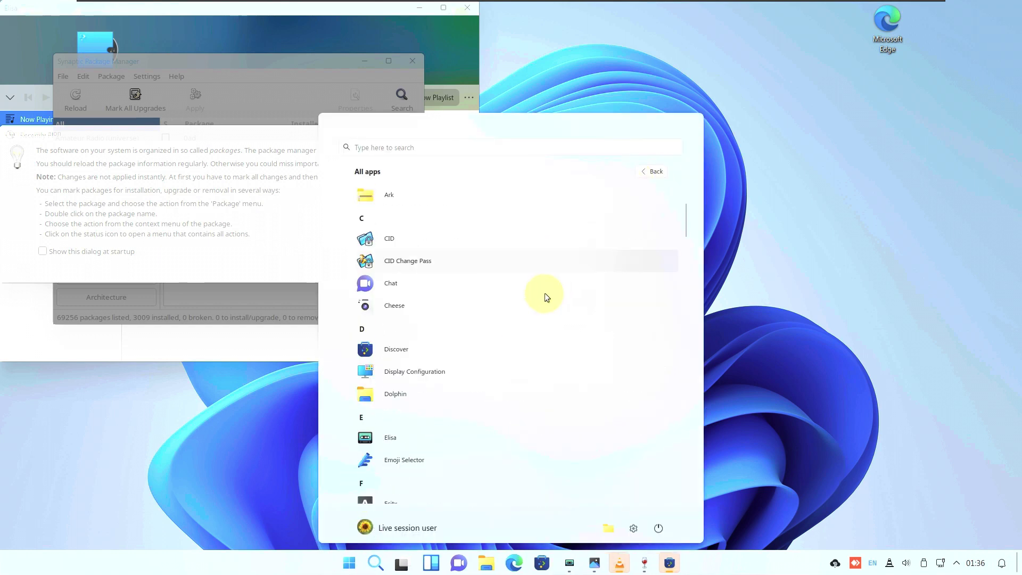
pyautogui.scroll(-5, 545, 293)
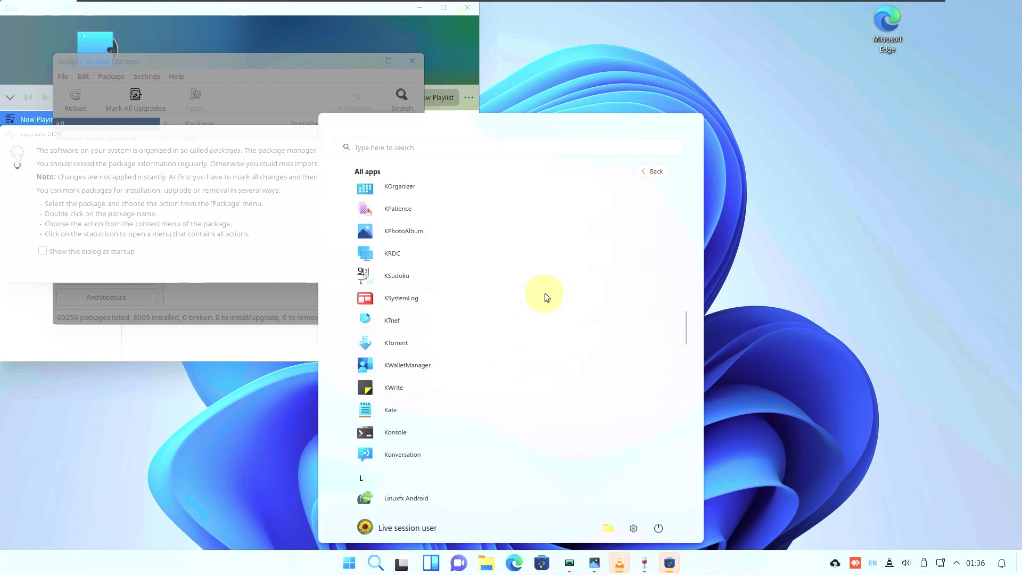
pyautogui.click(502, 387)
pyautogui.click(511, 299)
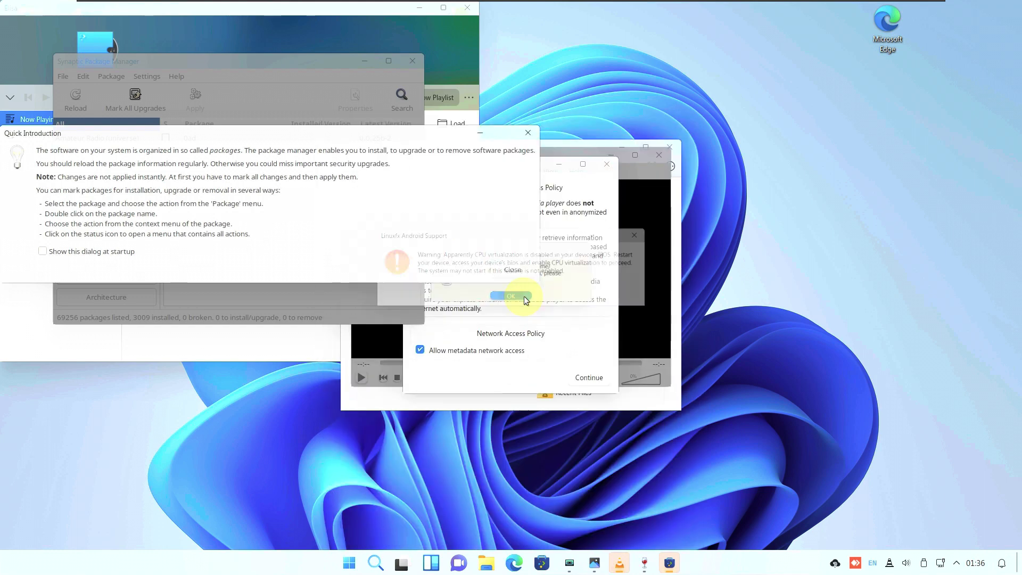
# View Linuxfx Android's Android Settings, declining both image-list refresh prompts
pyautogui.click(343, 565)
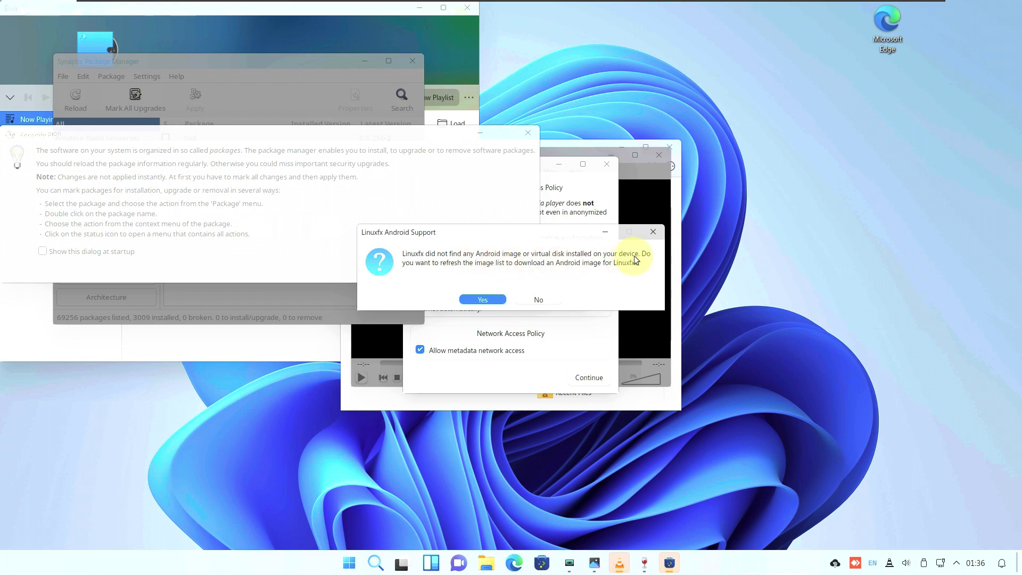
pyautogui.click(551, 299)
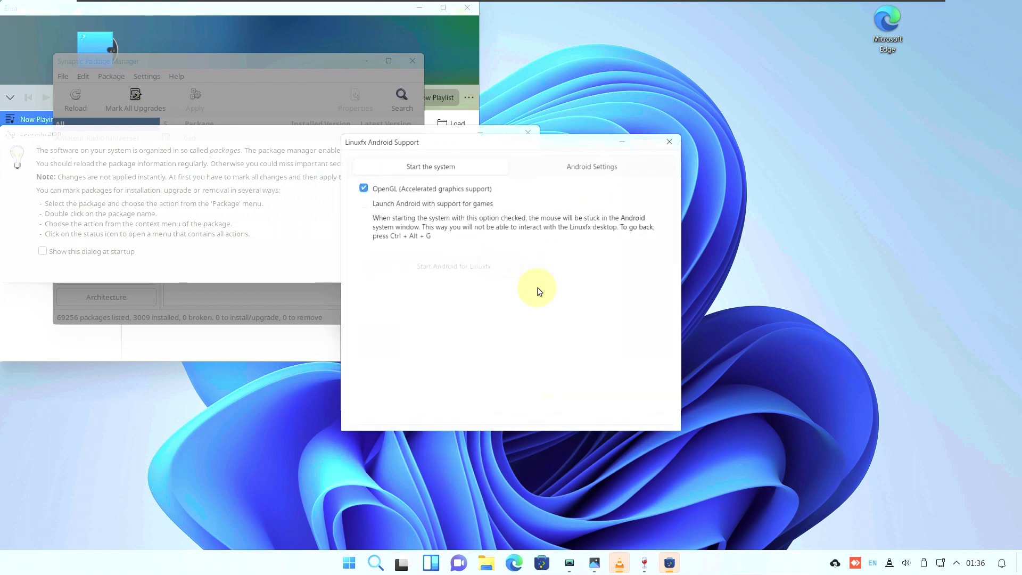
pyautogui.click(568, 175)
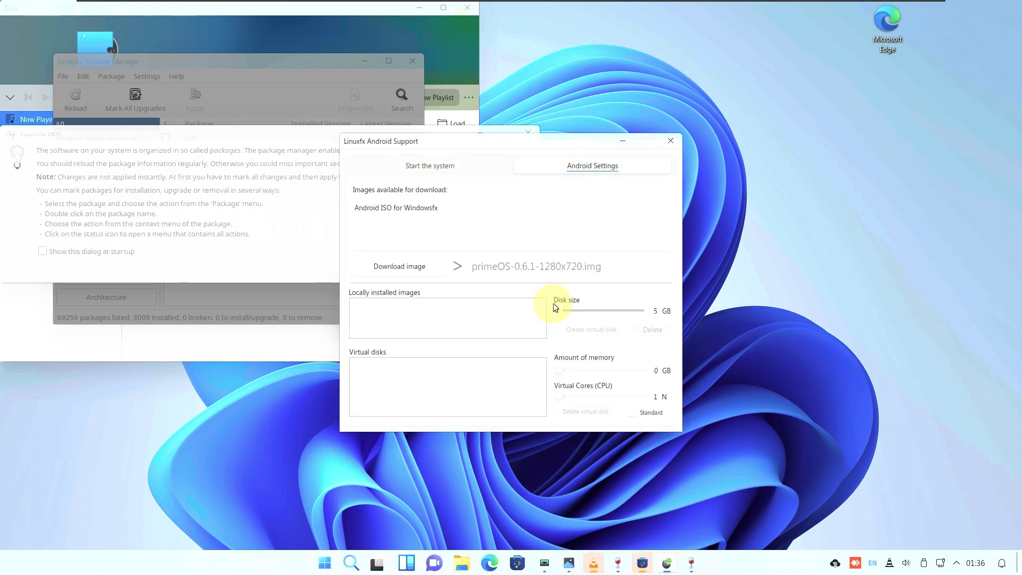
pyautogui.click(435, 269)
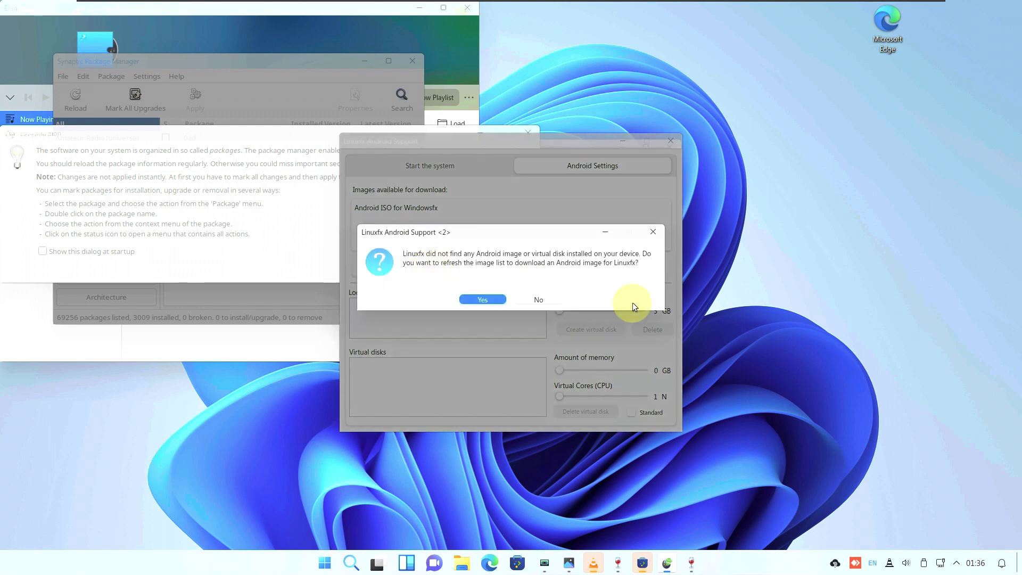
pyautogui.click(548, 292)
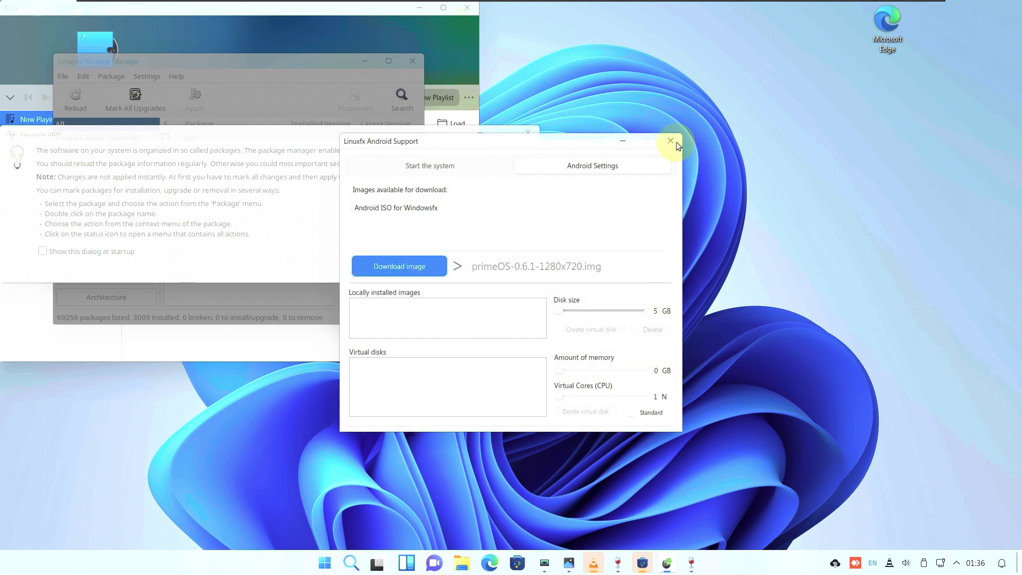
# Close Linuxfx Android Support, cancel Wine Mono, and close Synaptic's Quick Introduction
pyautogui.click(671, 142)
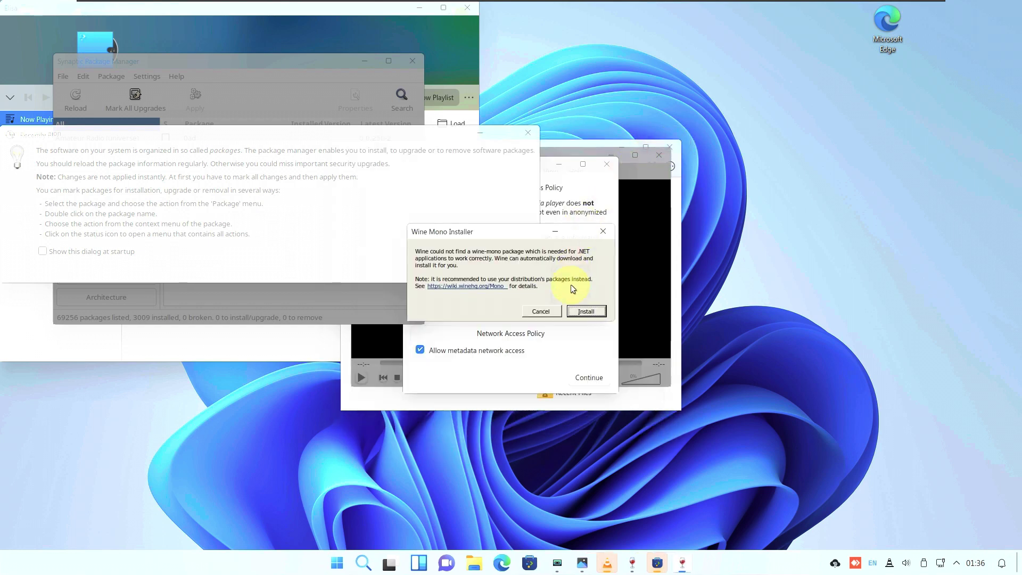
pyautogui.click(539, 309)
pyautogui.click(509, 265)
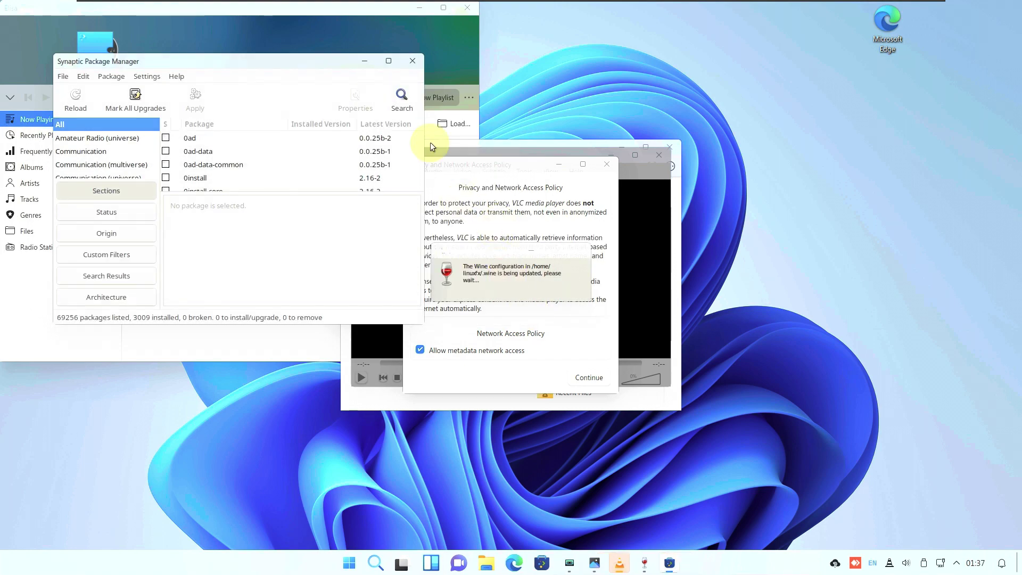
# Maximize Synaptic, resize its panes, and view then close About Synaptic
pyautogui.click(387, 61)
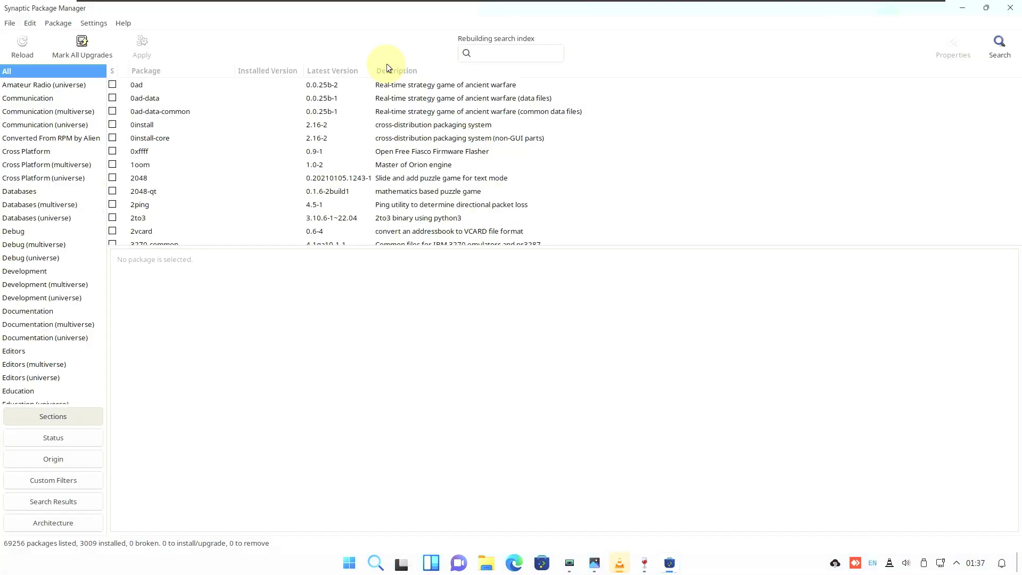
pyautogui.moveTo(510, 536); pyautogui.dragTo(468, 489)
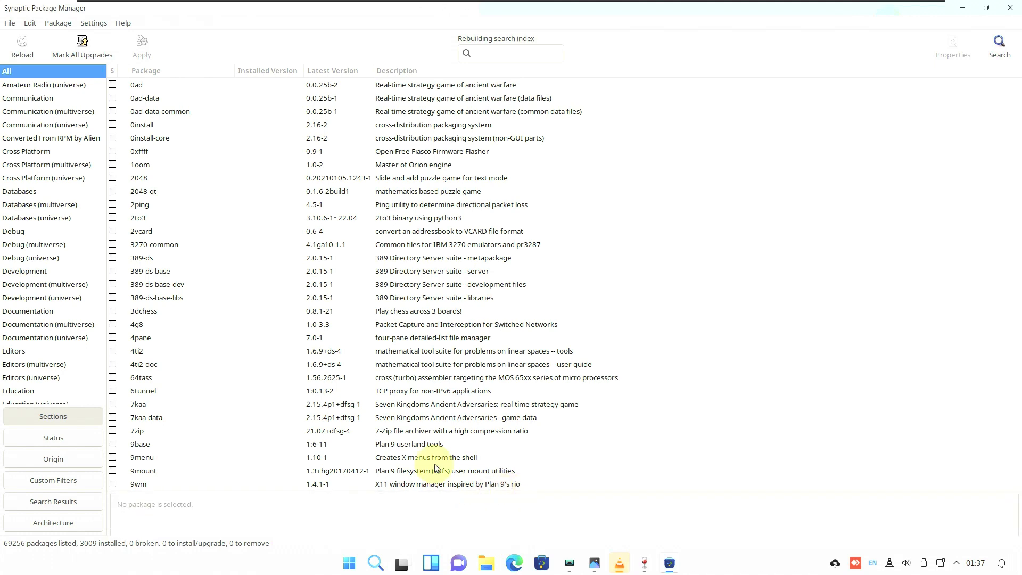
pyautogui.click(120, 25)
pyautogui.click(143, 80)
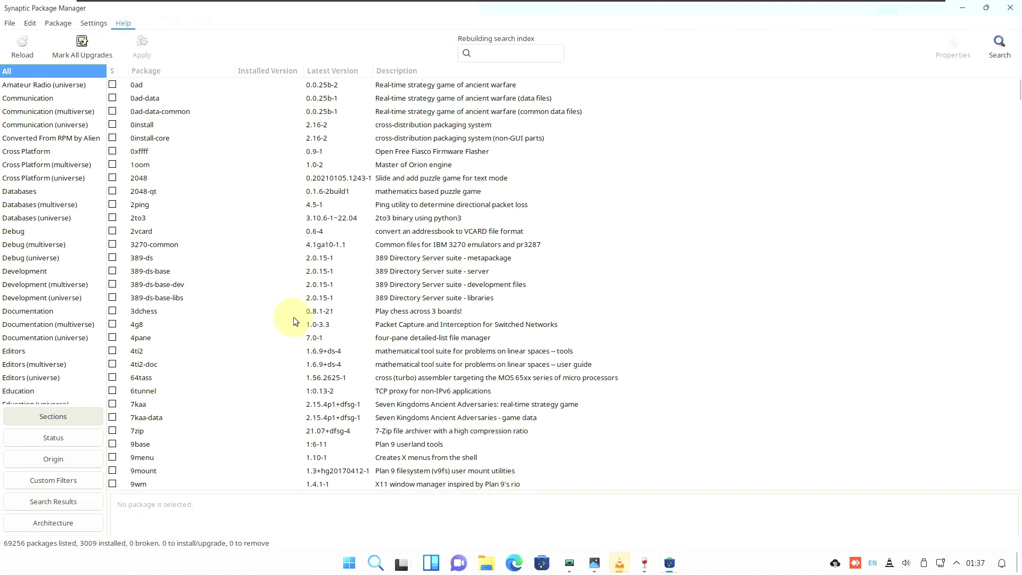
pyautogui.click(633, 371)
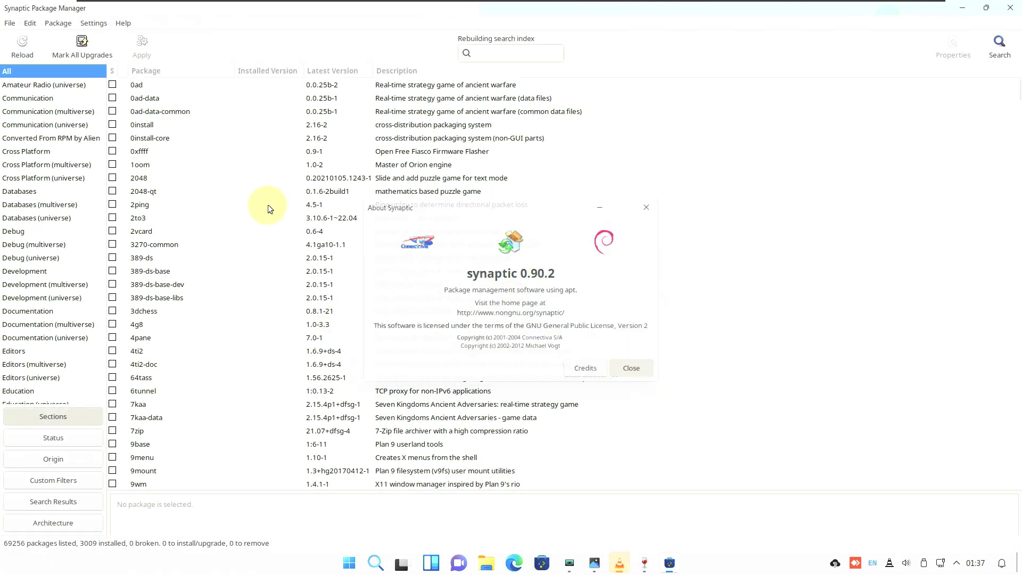
# Scroll the package list and inspect the base-files package details
pyautogui.moveTo(1017, 96); pyautogui.dragTo(1016, 104)
pyautogui.click(148, 335)
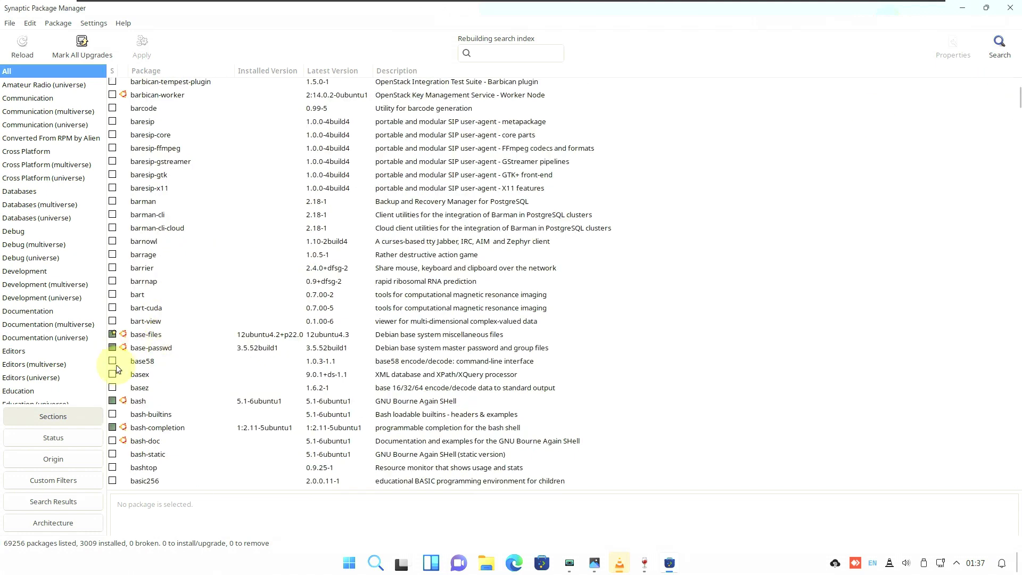
pyautogui.moveTo(1017, 98); pyautogui.dragTo(996, 485)
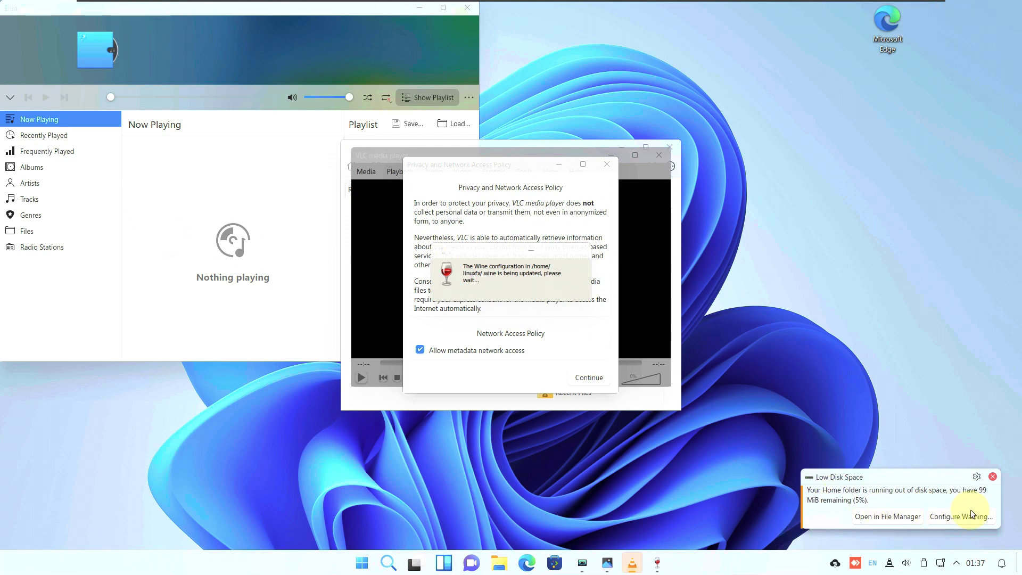
# Accept VLC's privacy policy, check its About information, then close VLC
pyautogui.click(587, 377)
pyautogui.click(576, 171)
pyautogui.click(582, 206)
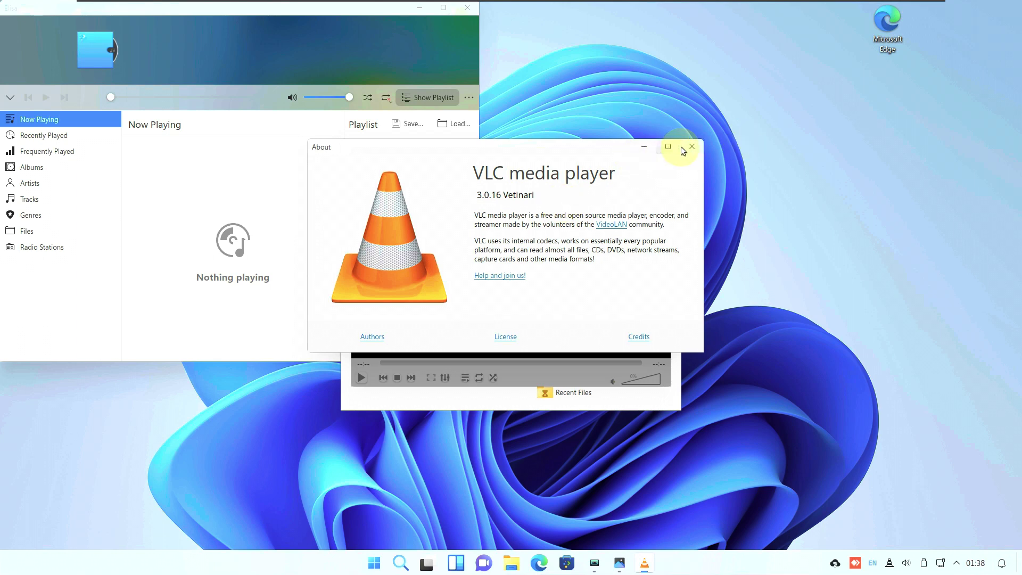
pyautogui.click(685, 149)
pyautogui.click(661, 150)
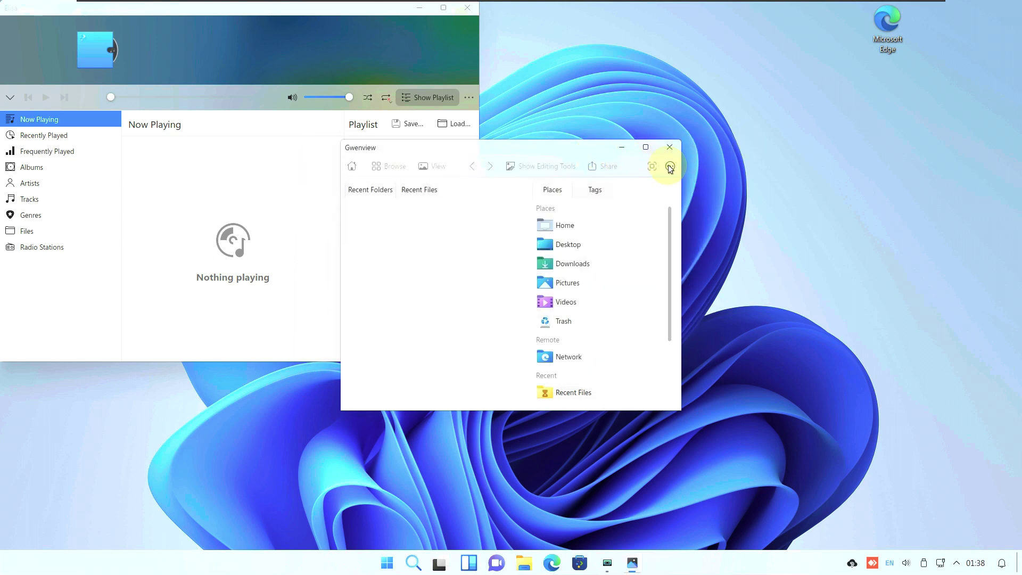
# Check Gwenview's About page showing version 22.08.3, then close it
pyautogui.click(669, 167)
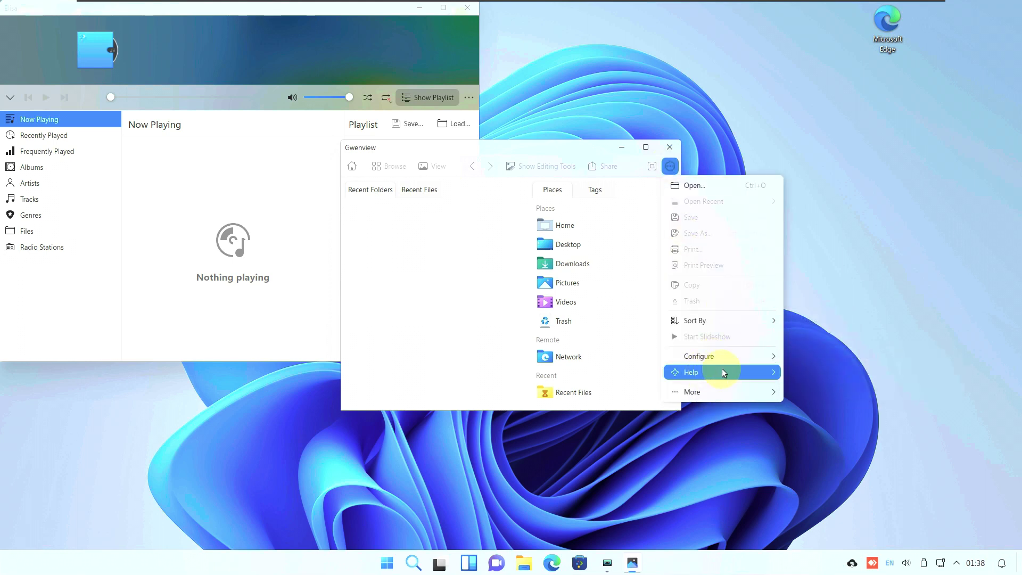
pyautogui.moveTo(777, 372)
pyautogui.click(822, 459)
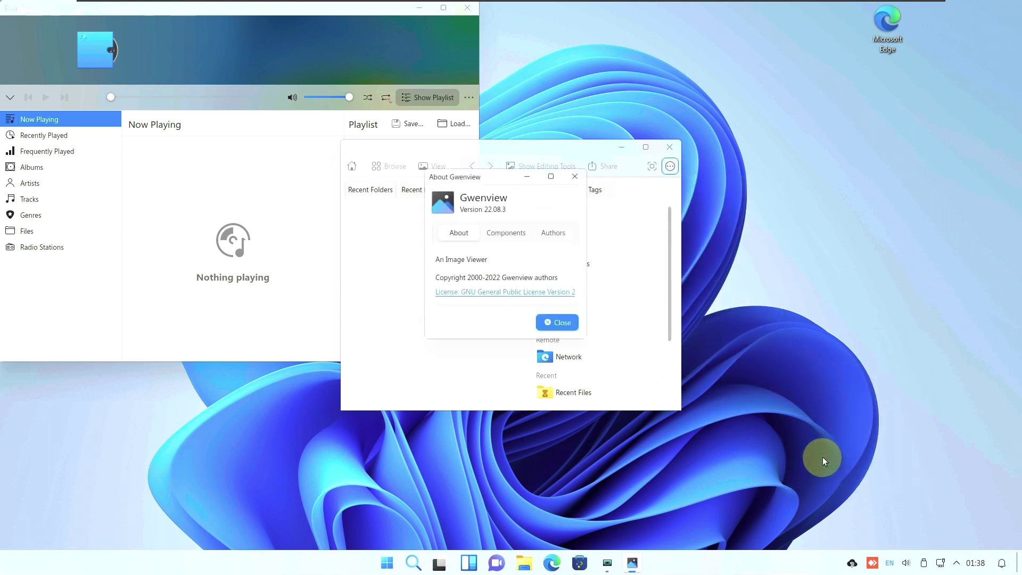
pyautogui.click(574, 322)
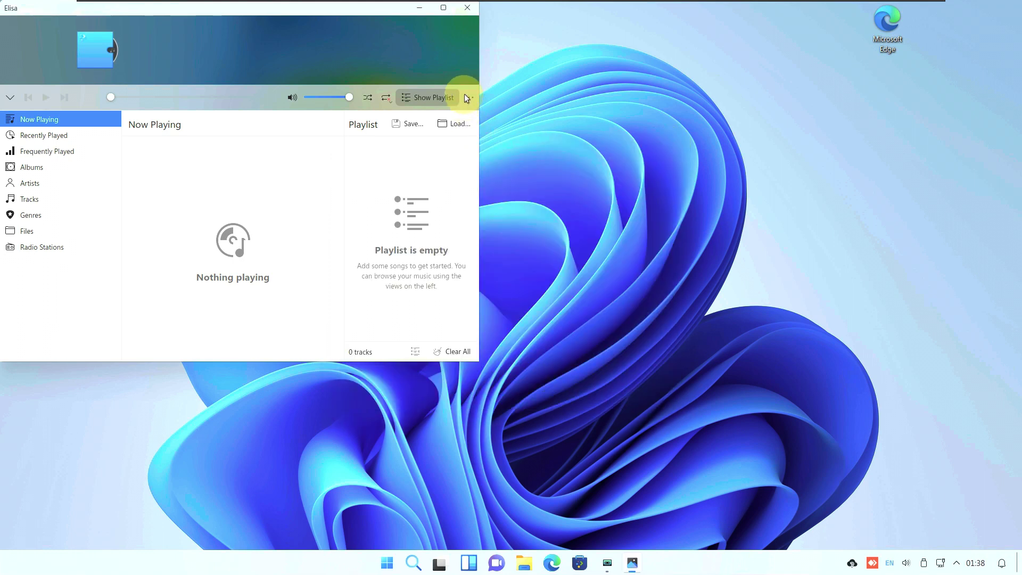
# Check Elisa's About information, then quit Elisa
pyautogui.click(468, 98)
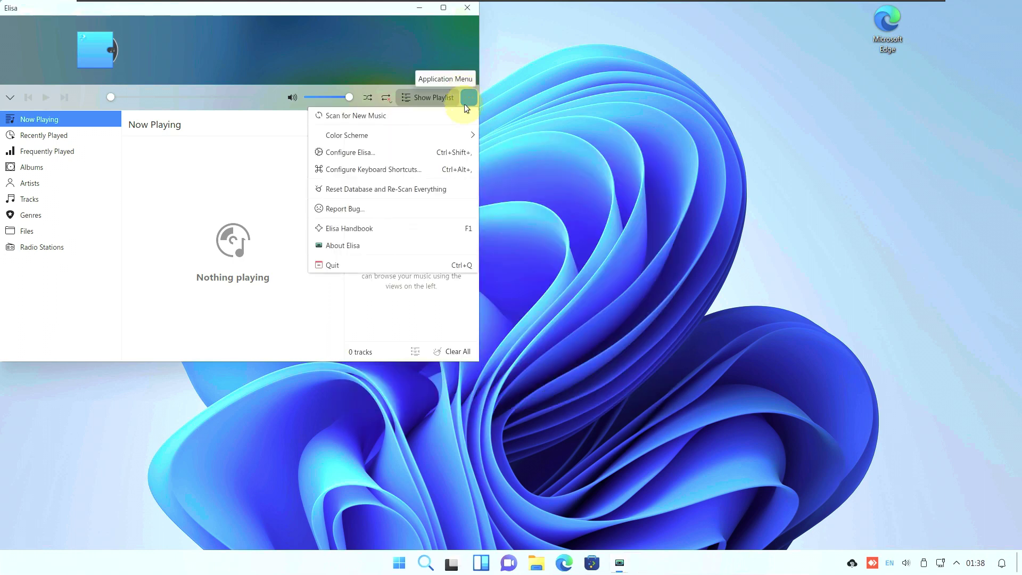
pyautogui.click(403, 246)
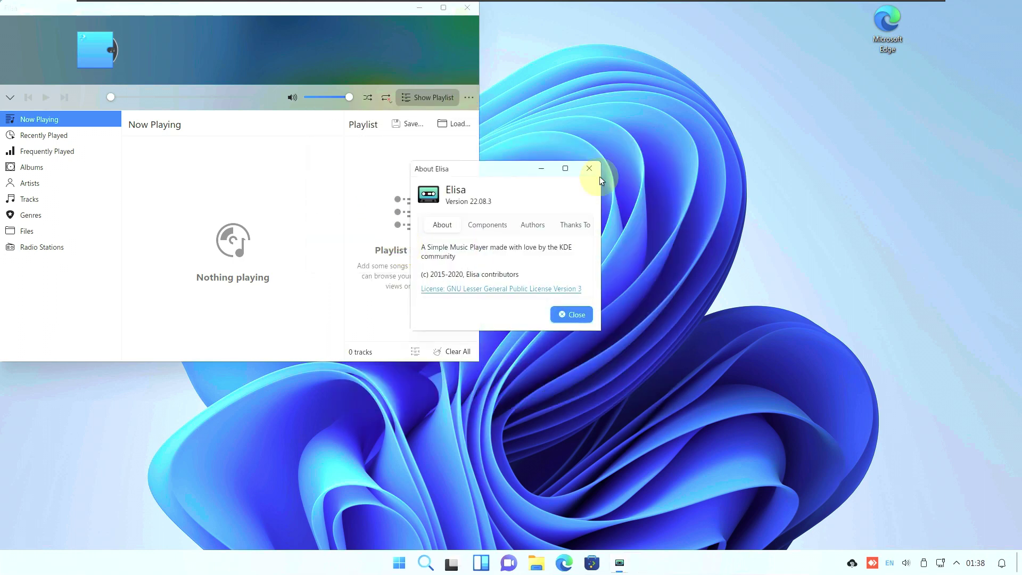
pyautogui.click(582, 172)
pyautogui.click(467, 8)
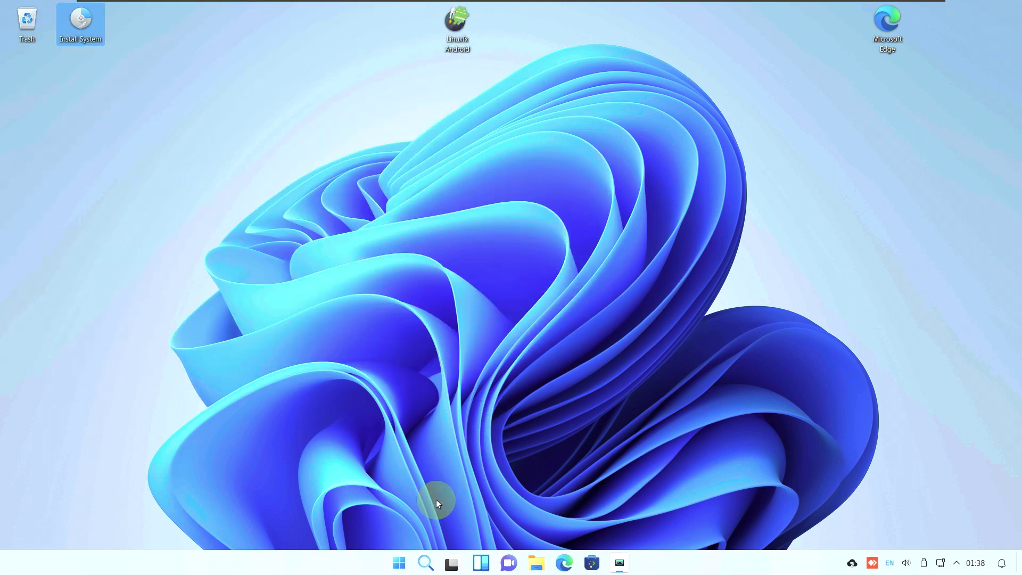
# Launch Winetricks from All apps and dismiss its 64-bit WINEPREFIX warning
pyautogui.click(405, 563)
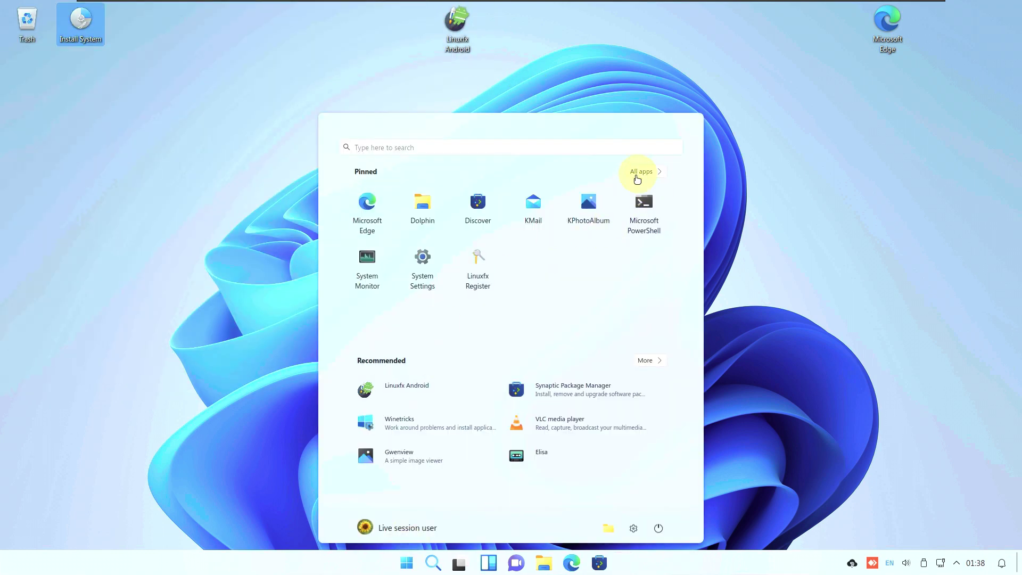
pyautogui.click(647, 170)
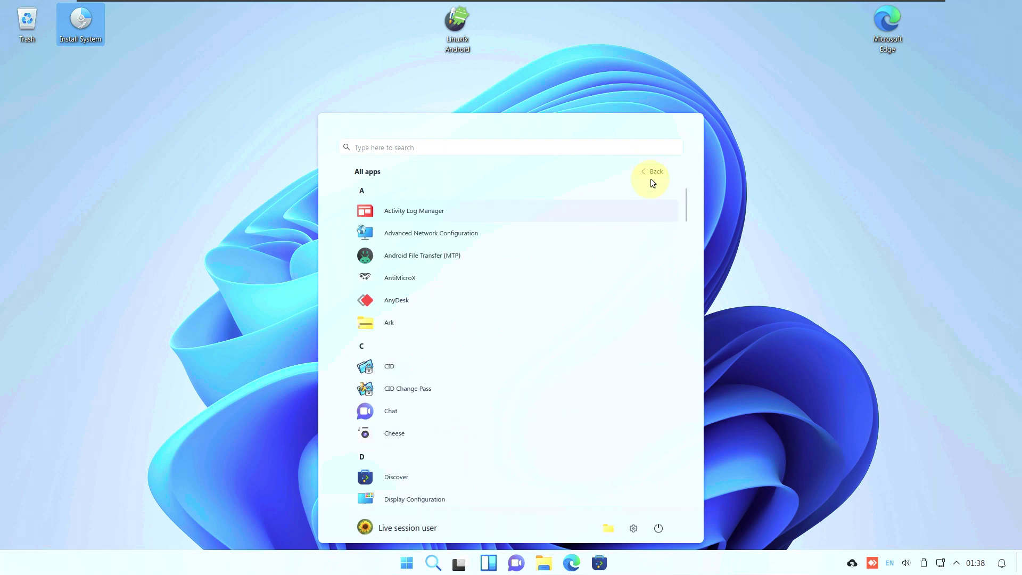
pyautogui.scroll(-15, 640, 281)
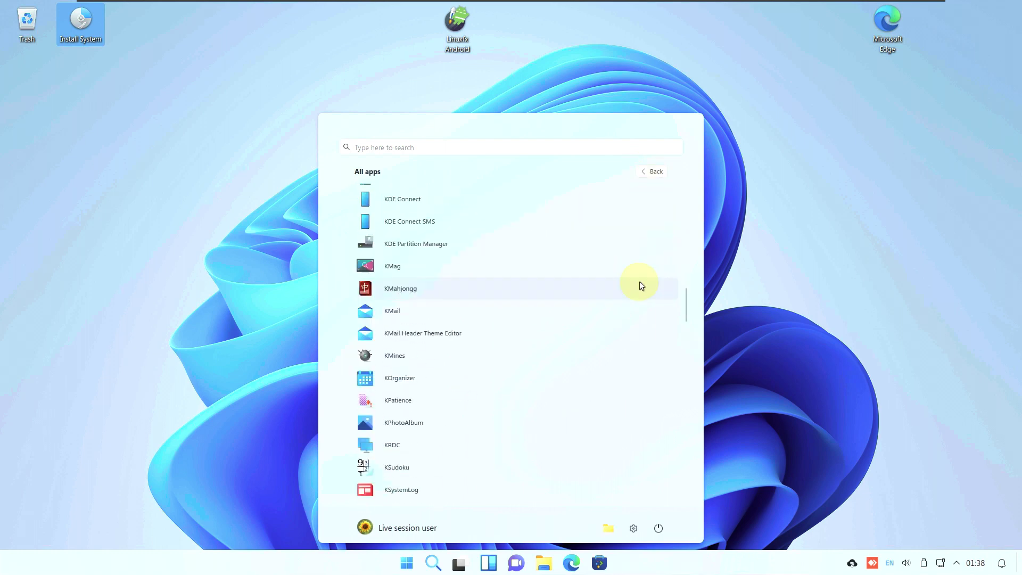
pyautogui.scroll(-10, 640, 281)
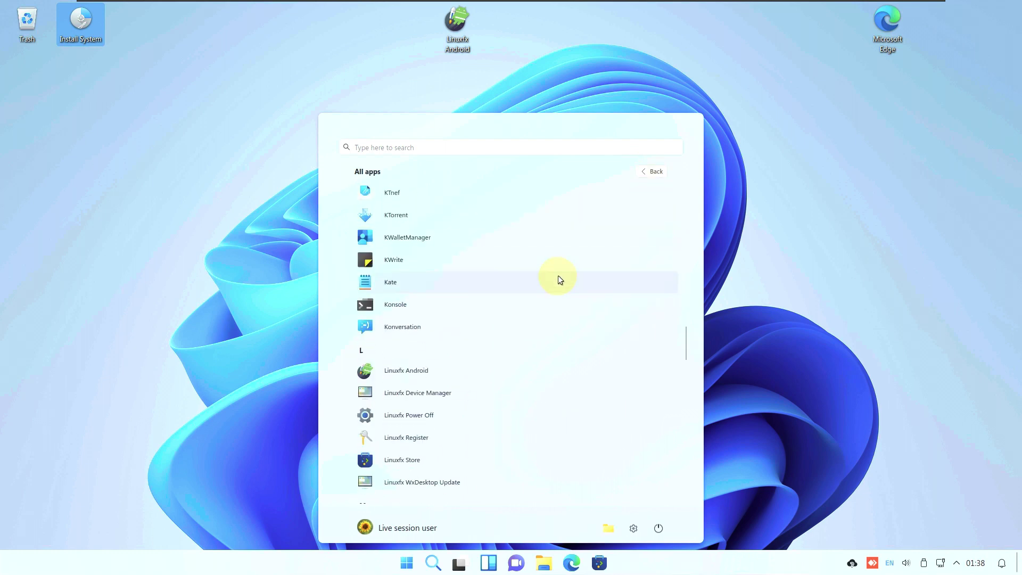
pyautogui.click(558, 277)
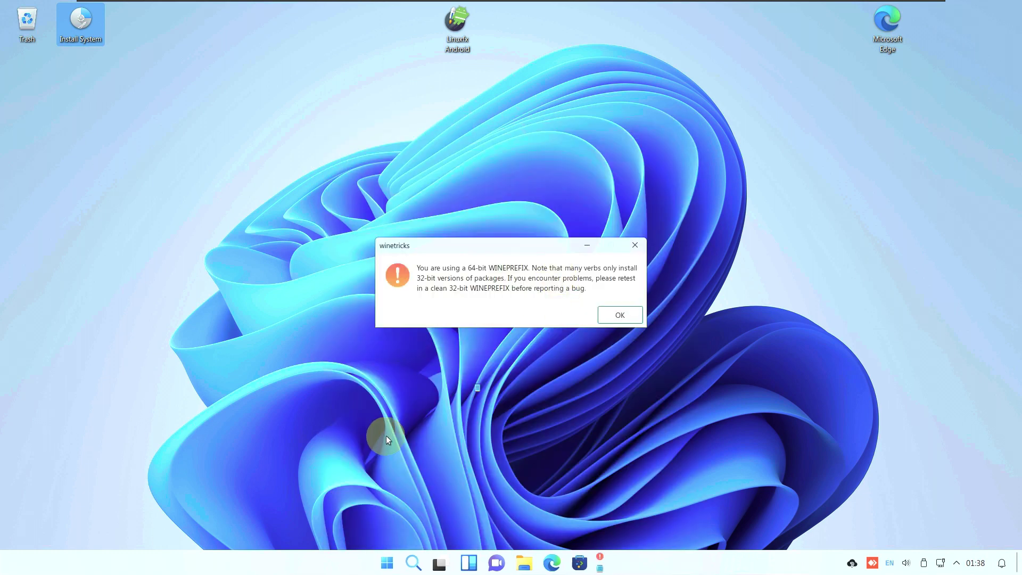
pyautogui.click(612, 314)
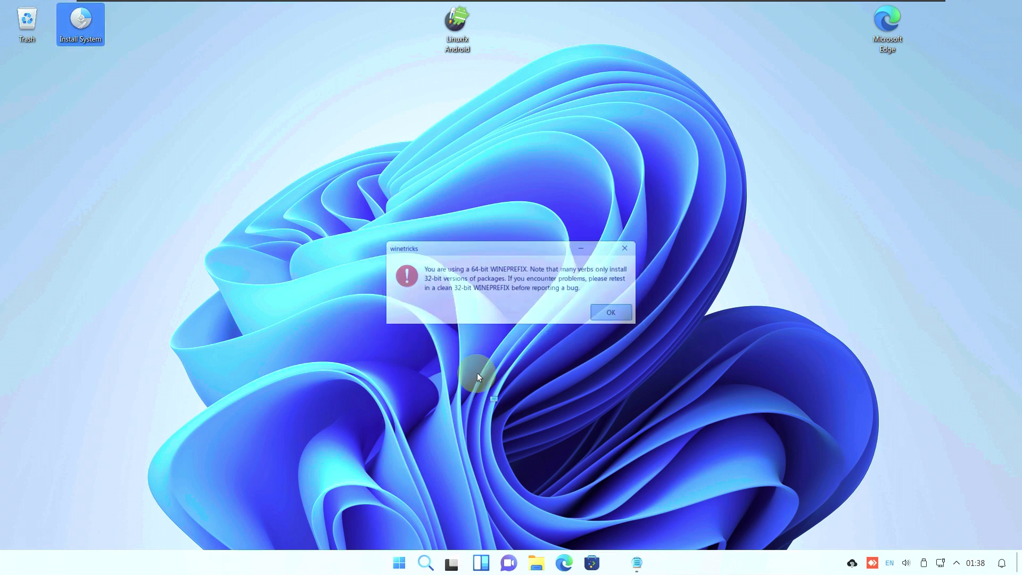
pyautogui.click(404, 563)
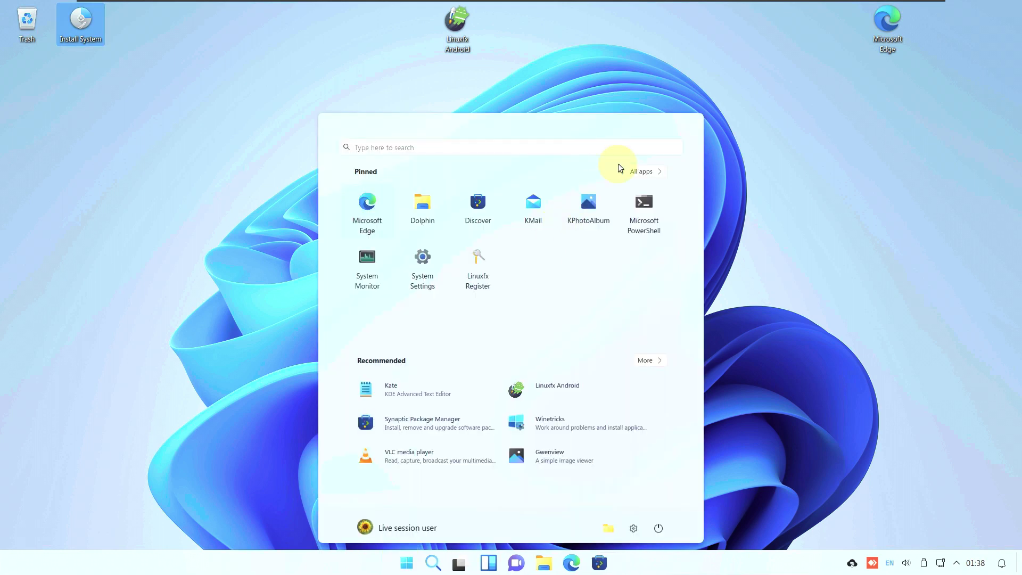
# Launch Kate with an empty Untitled document from the All apps list
pyautogui.click(655, 172)
pyautogui.click(554, 303)
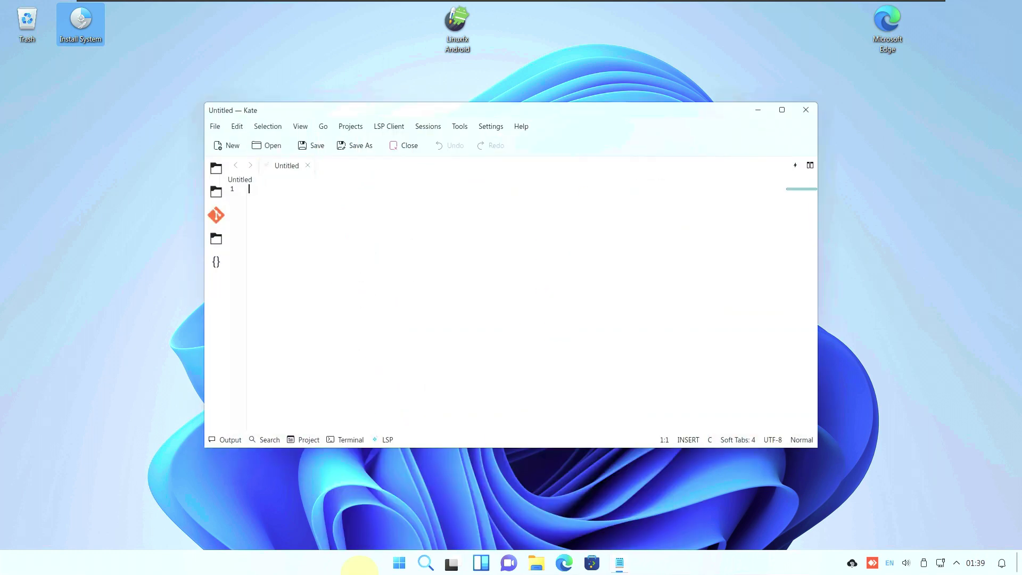
pyautogui.click(397, 565)
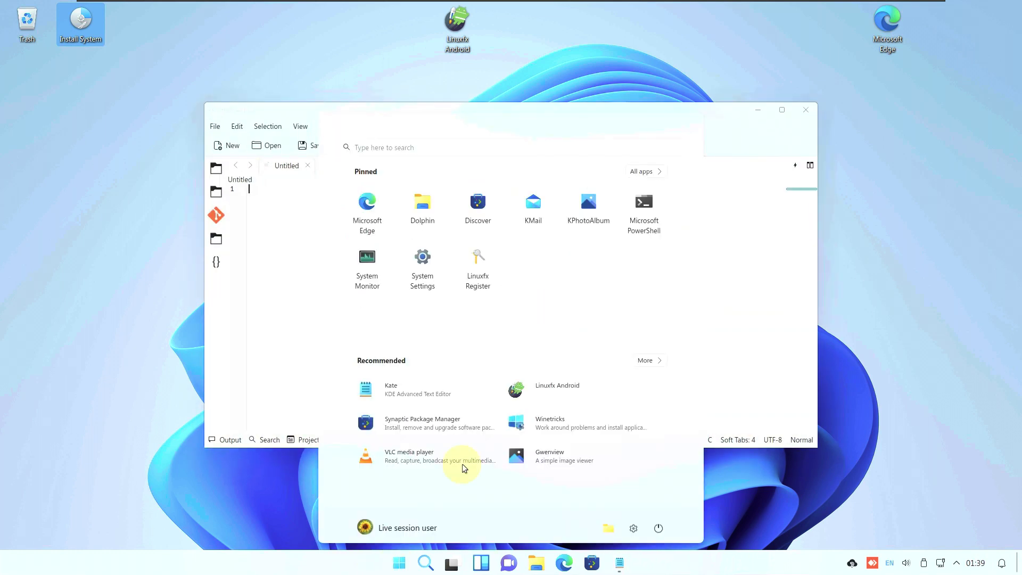
pyautogui.click(635, 172)
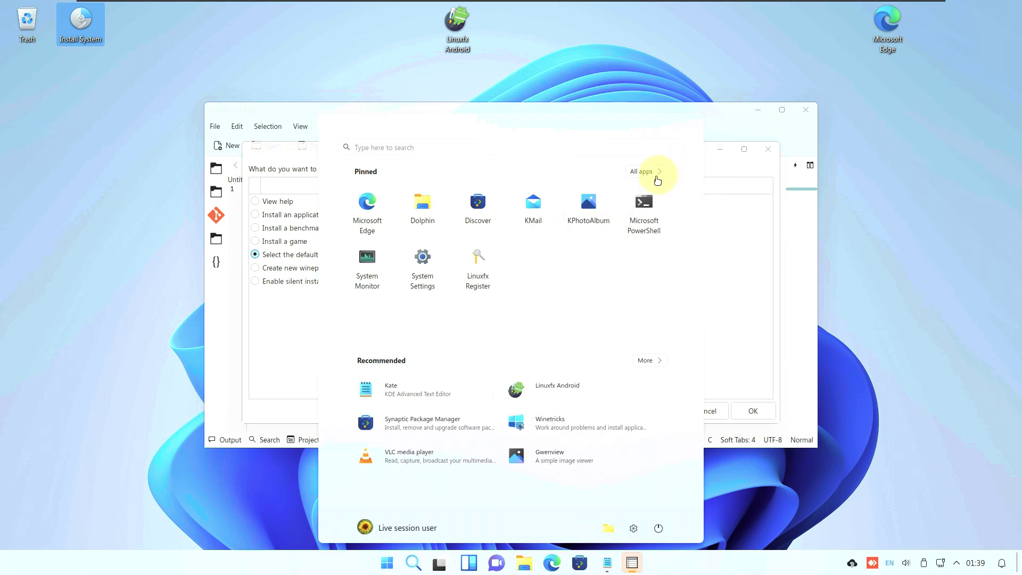
# Scroll to the O entries and launch OnlyOffice Excel, opening a new Book1.xlsx
pyautogui.click(651, 172)
pyautogui.scroll(-15, 525, 369)
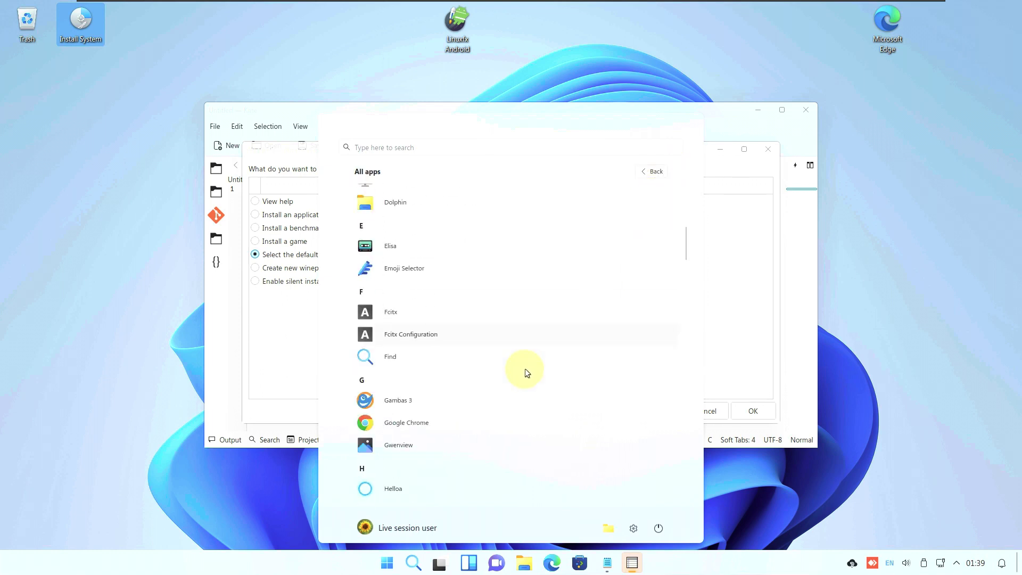
pyautogui.scroll(-12, 525, 370)
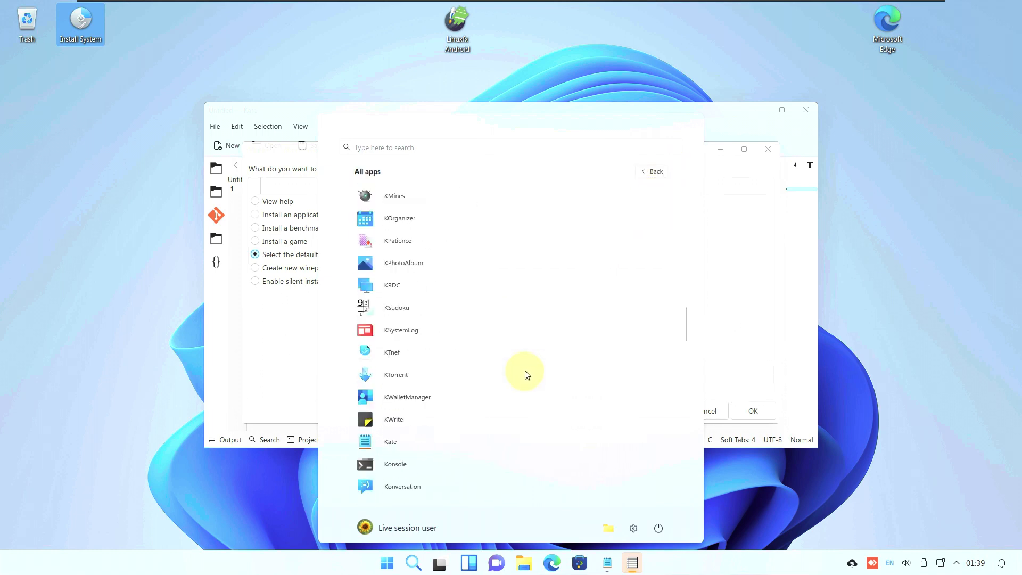
pyautogui.scroll(-2, 525, 371)
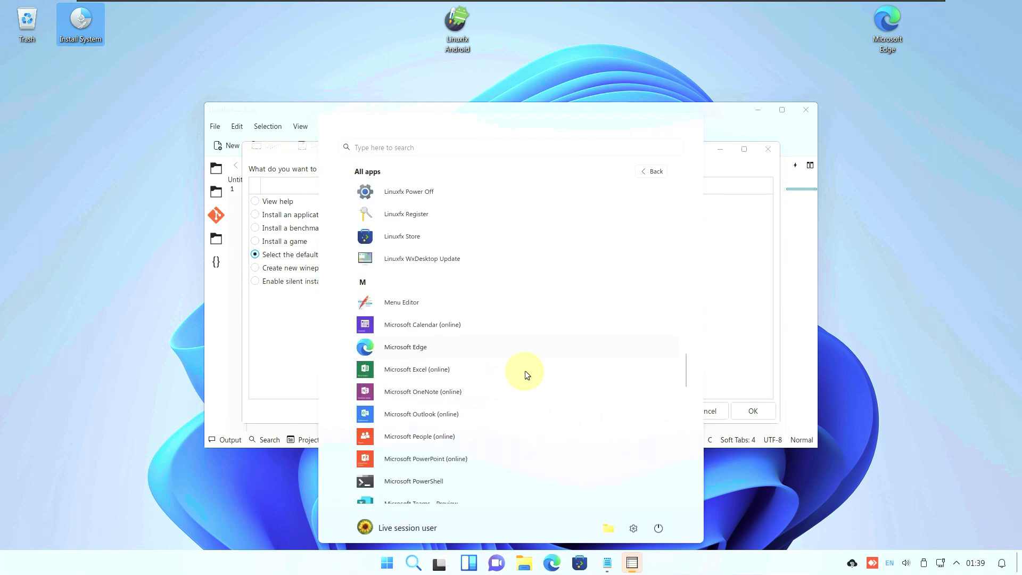
pyautogui.scroll(-1, 459, 458)
pyautogui.scroll(-6, 432, 428)
pyautogui.scroll(-5, 432, 428)
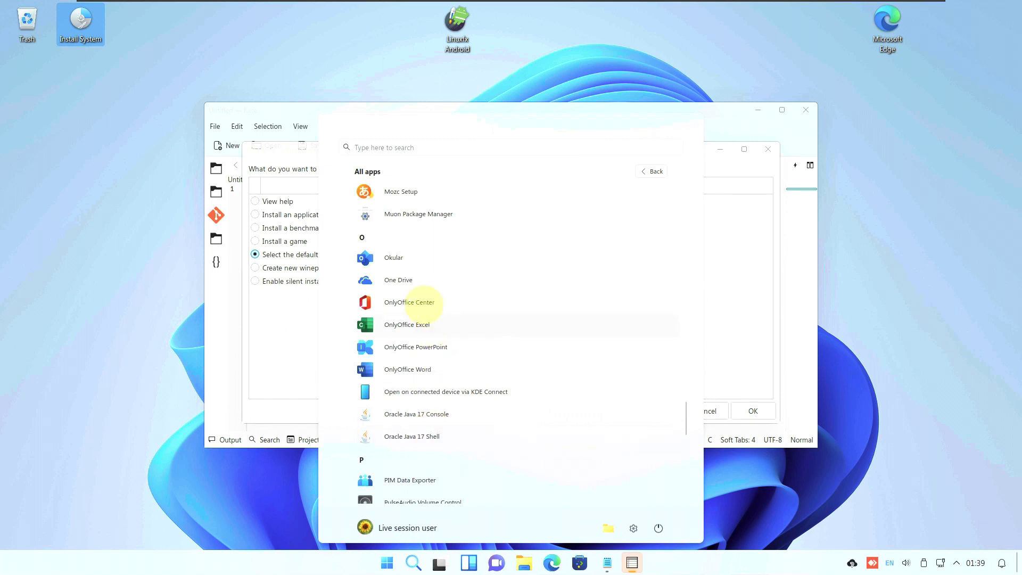
pyautogui.scroll(-1, 430, 421)
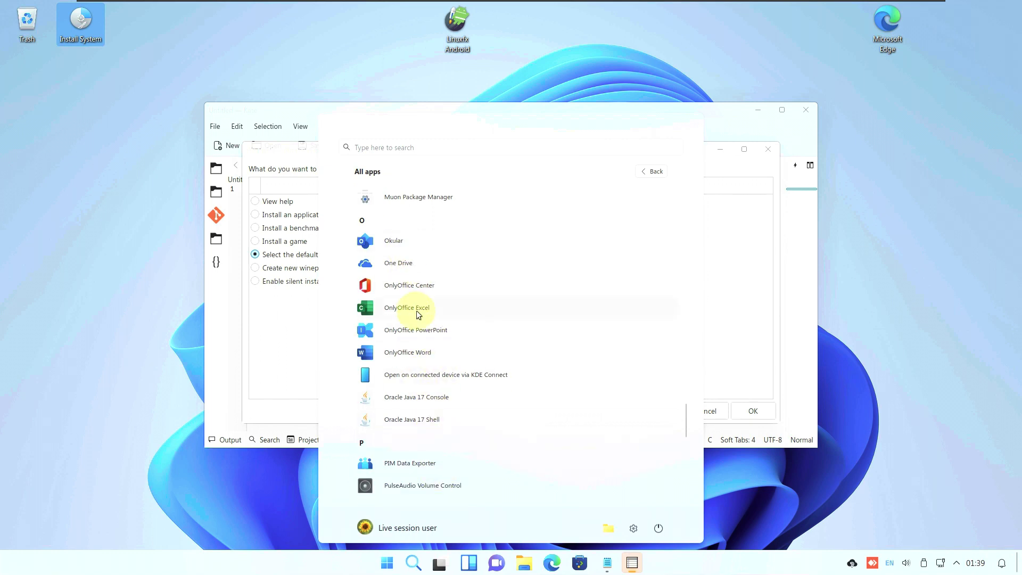
pyautogui.click(416, 308)
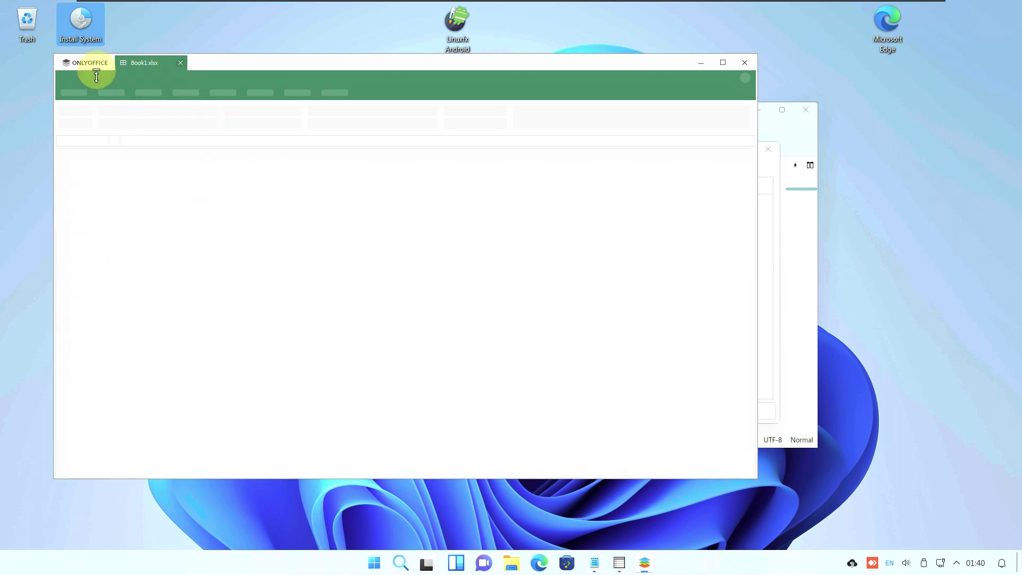
# Minimize ONLYOFFICE, check Kate's About page (version 22.08.3), then dismiss it and quit Kate
pyautogui.click(771, 213)
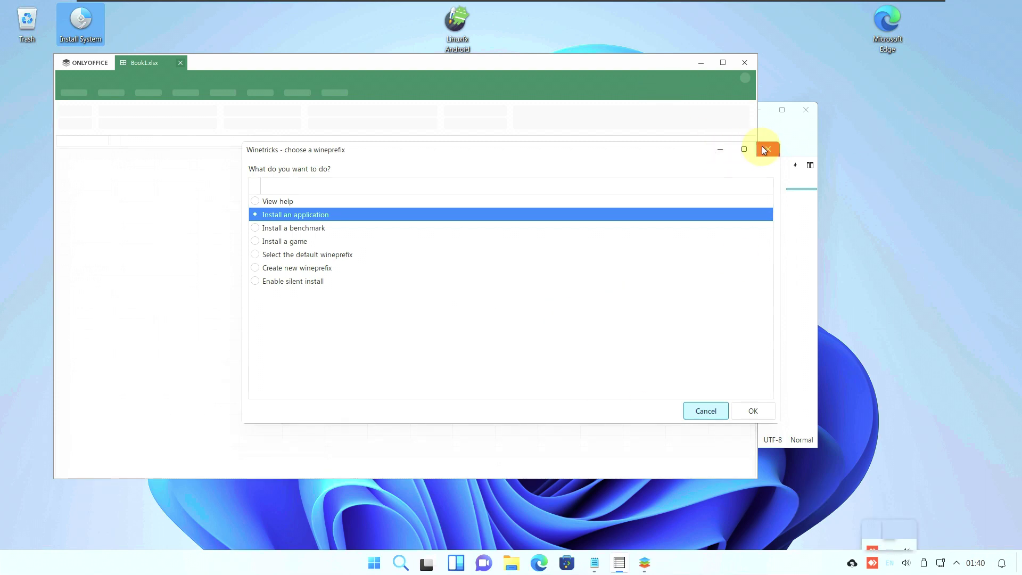
pyautogui.click(640, 557)
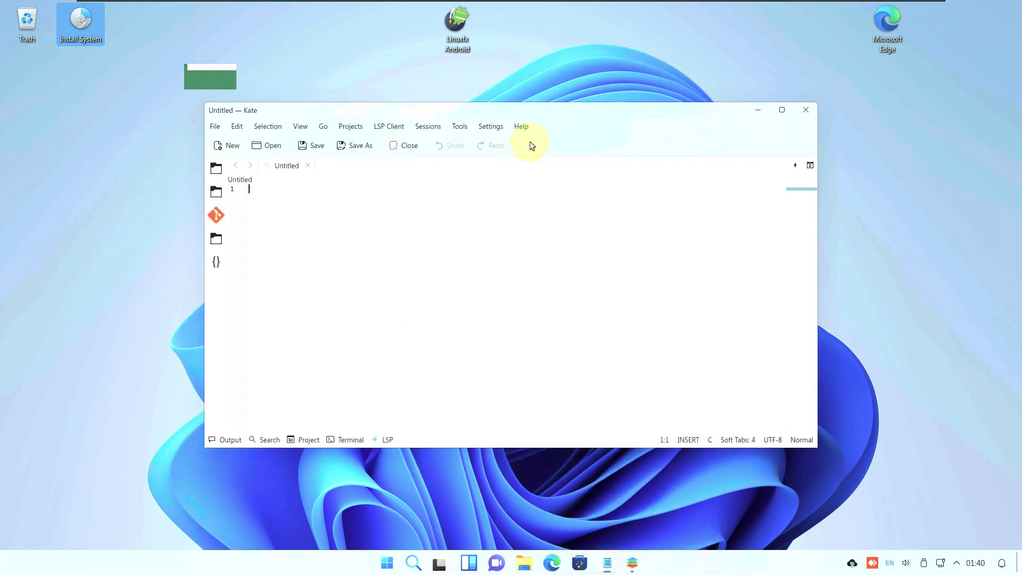
pyautogui.click(516, 125)
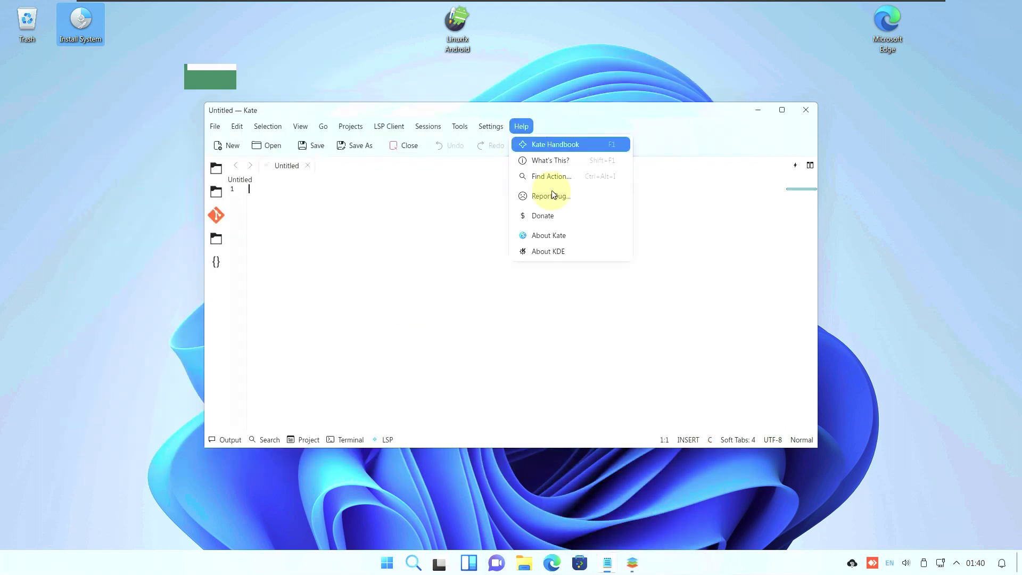
pyautogui.click(567, 235)
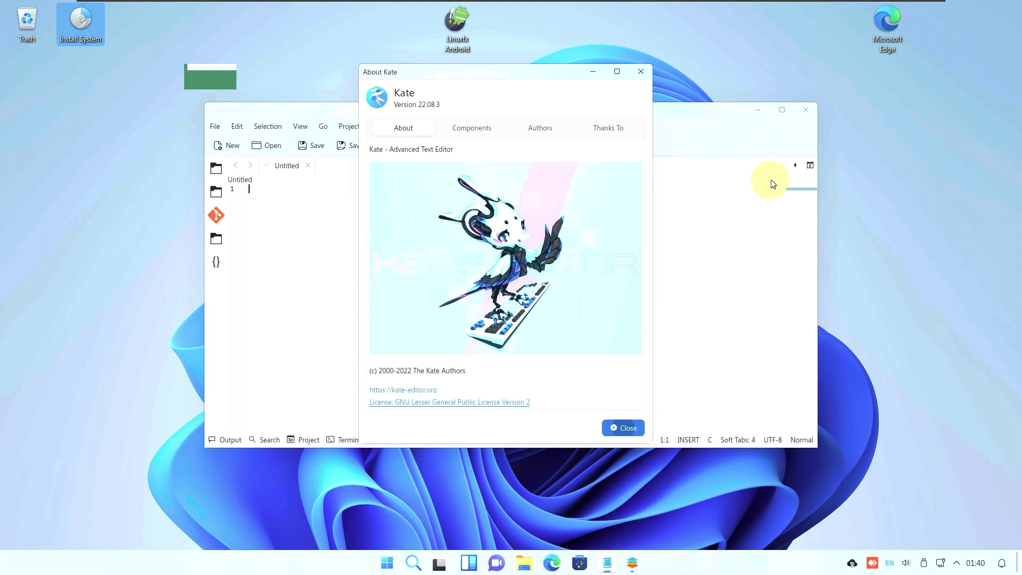
pyautogui.press('Escape')
pyautogui.click(813, 112)
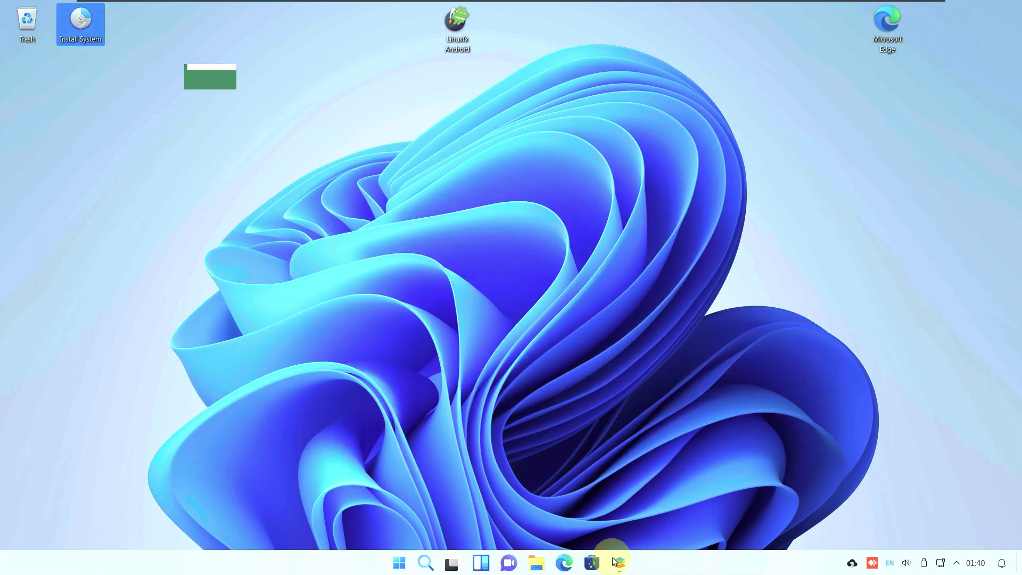
# Launch ONLYOFFICE Desktop Editors from the taskbar and System Monitor from Pinned
pyautogui.click(617, 564)
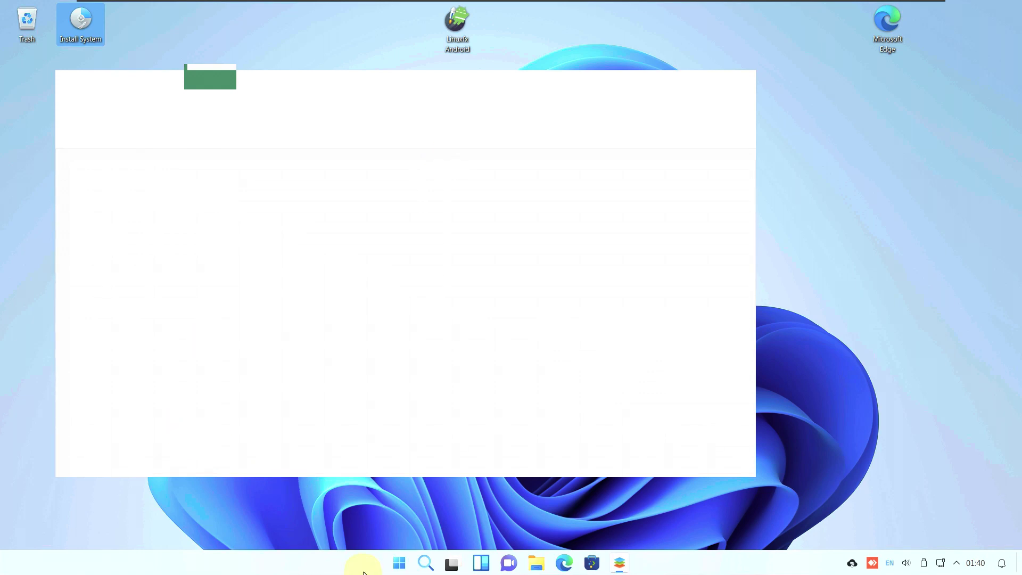
pyautogui.click(400, 565)
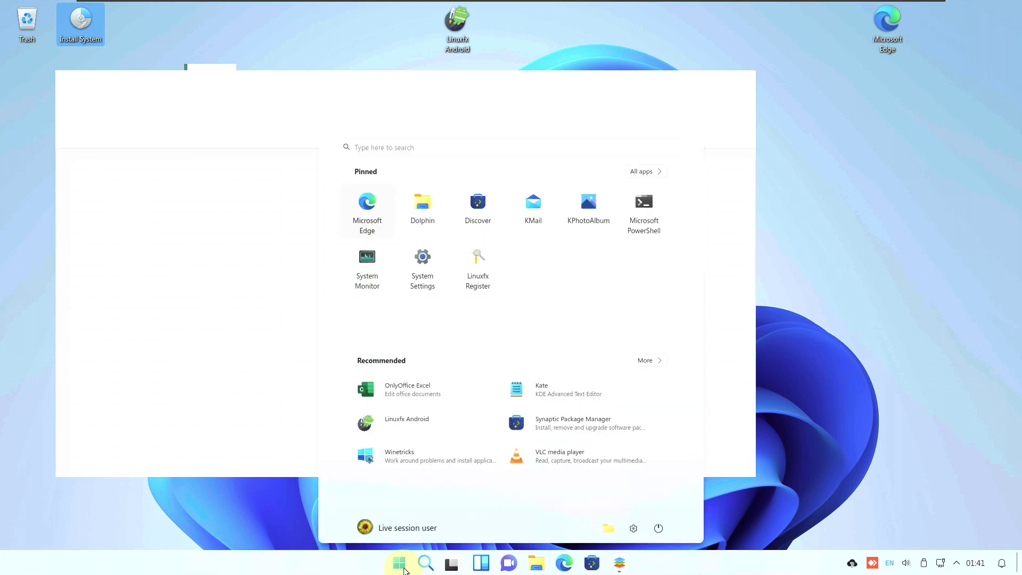
pyautogui.click(361, 270)
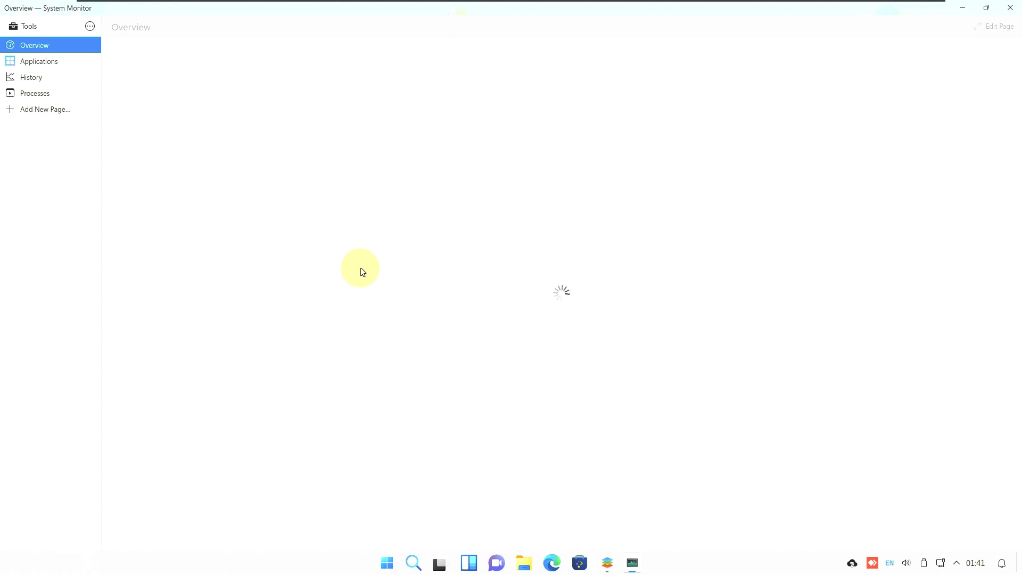
# Bring System Monitor back to front and select Accessibility, then Ulauncher, in Overview
pyautogui.click(610, 568)
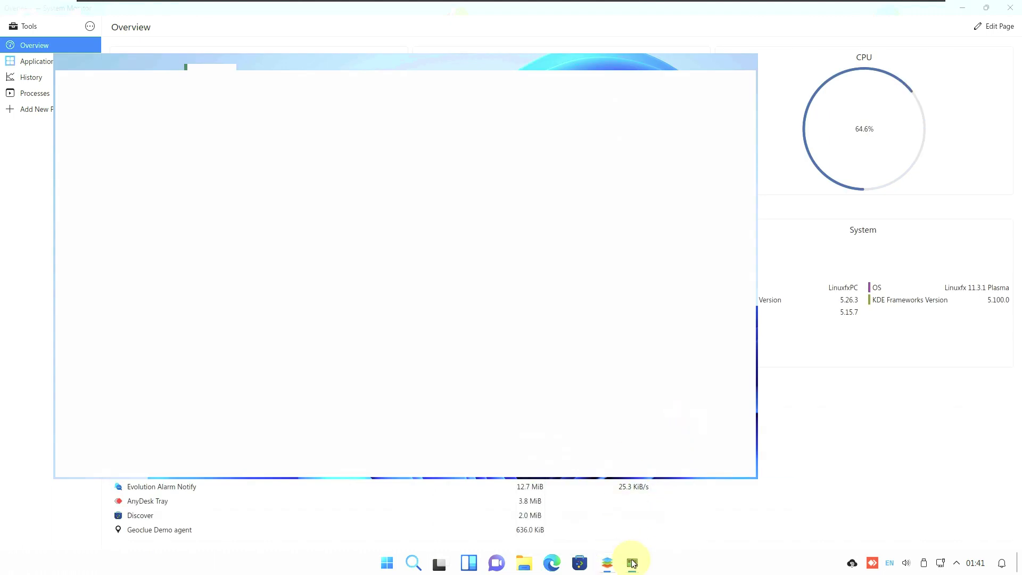
pyautogui.click(632, 563)
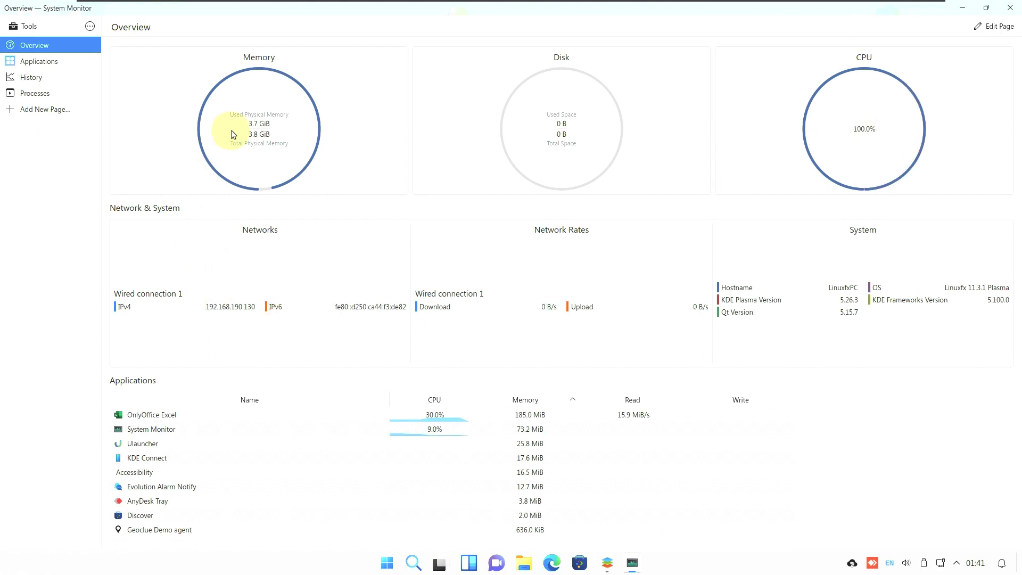
pyautogui.click(416, 471)
pyautogui.press('Up')
pyautogui.press('Up')
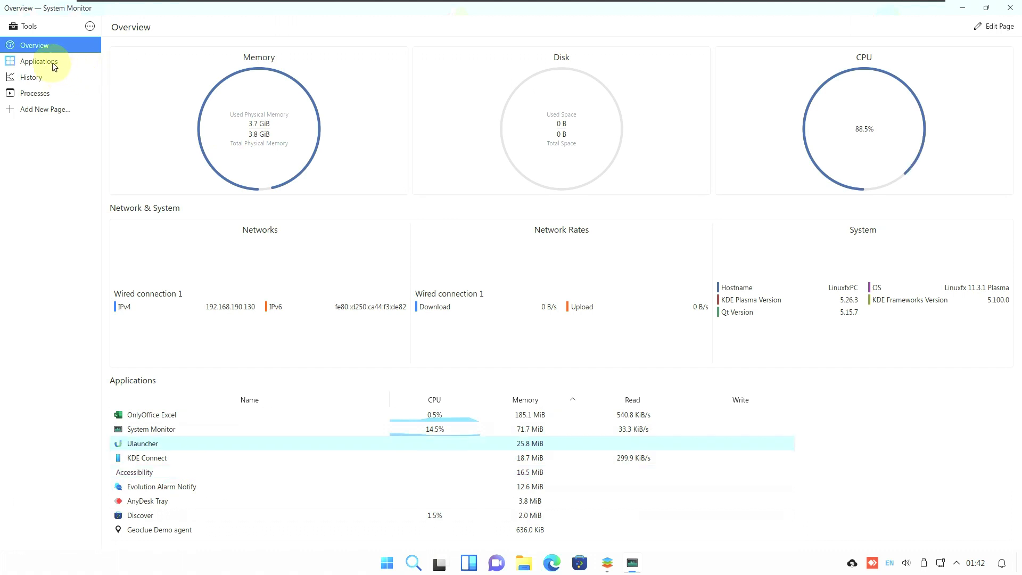
# Browse the Applications and History pages, then scroll the Processes list sorted by memory
pyautogui.click(38, 62)
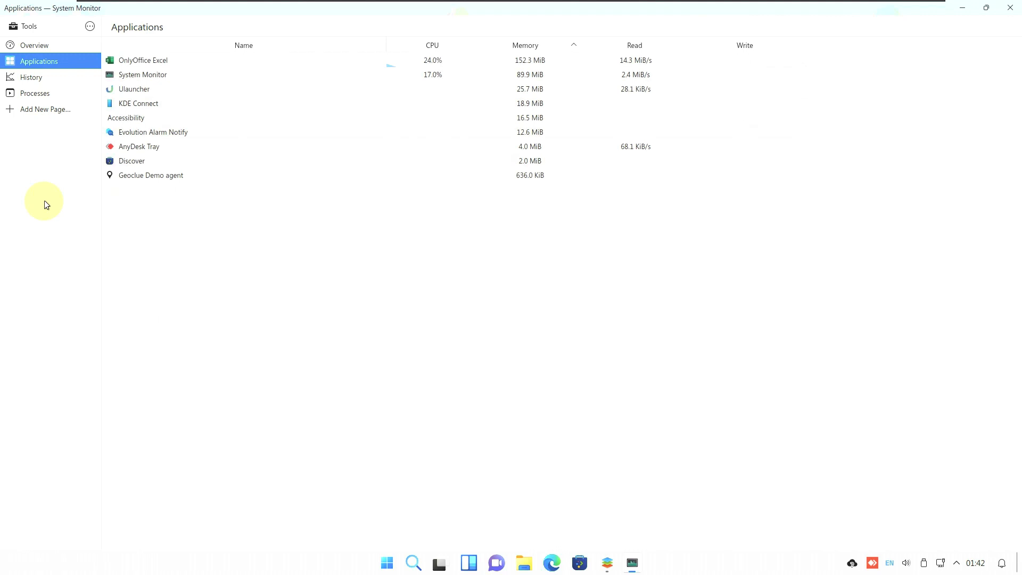
pyautogui.click(57, 82)
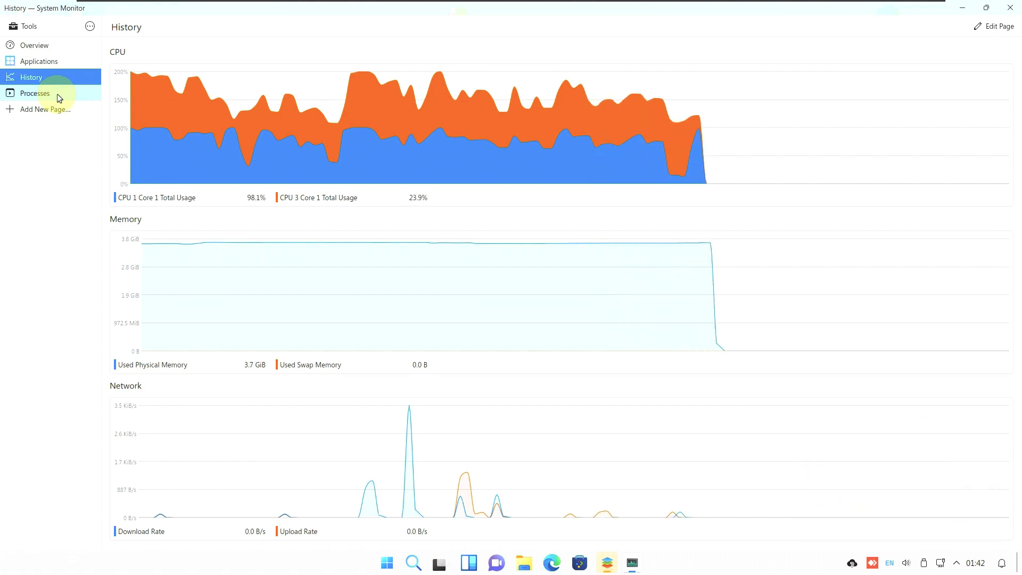
pyautogui.click(57, 95)
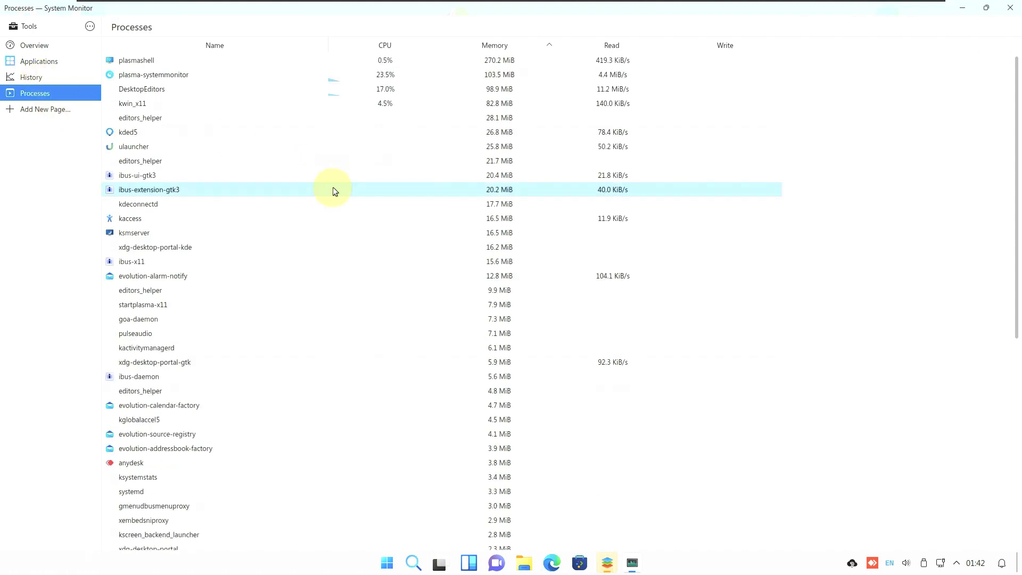
pyautogui.scroll(-1, 333, 191)
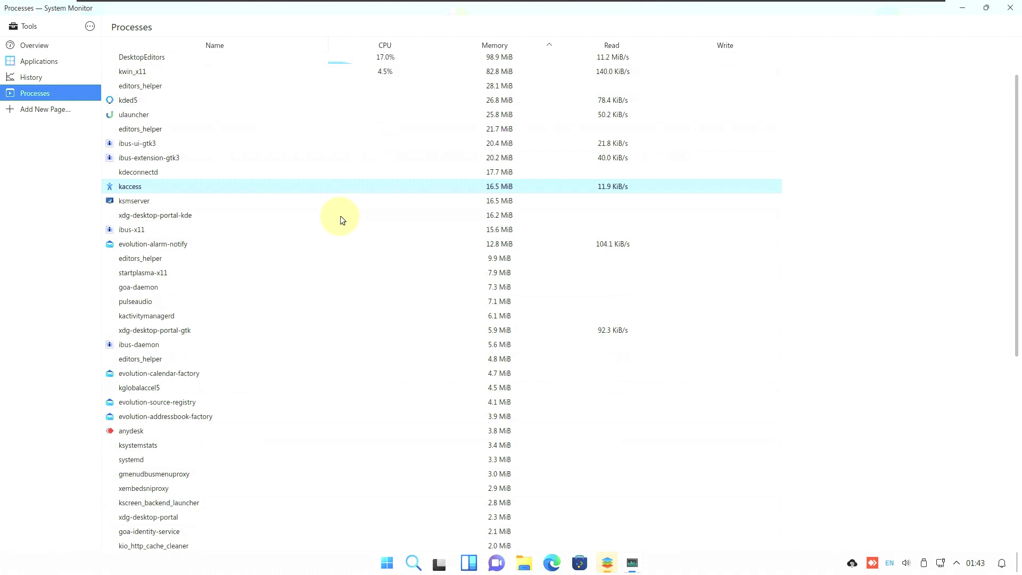
pyautogui.scroll(-5, 1008, 6)
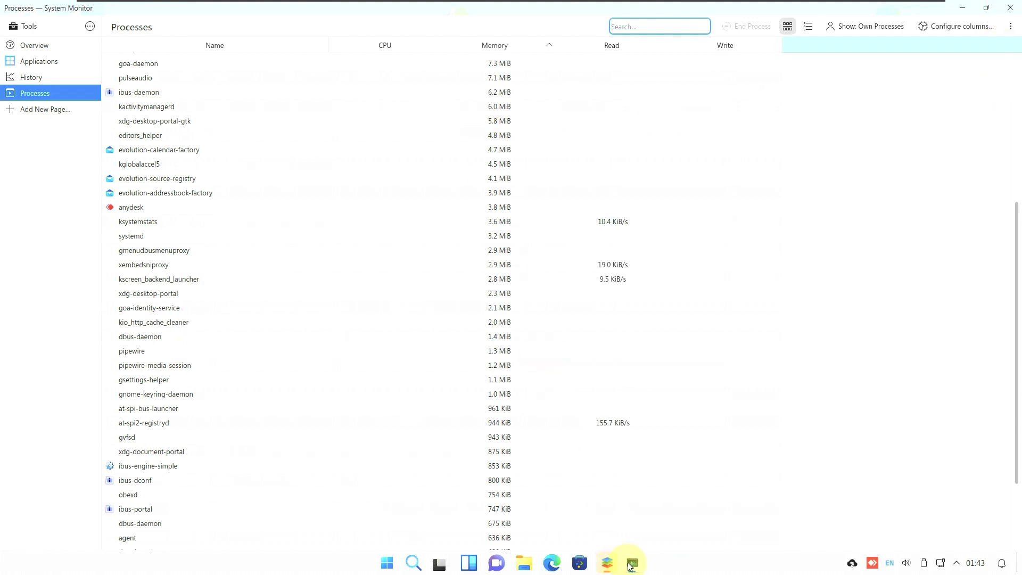
# Check ONLYOFFICE's About page showing version 7.3.3.50 (deb), then close ONLYOFFICE Desktop Editors
pyautogui.click(630, 564)
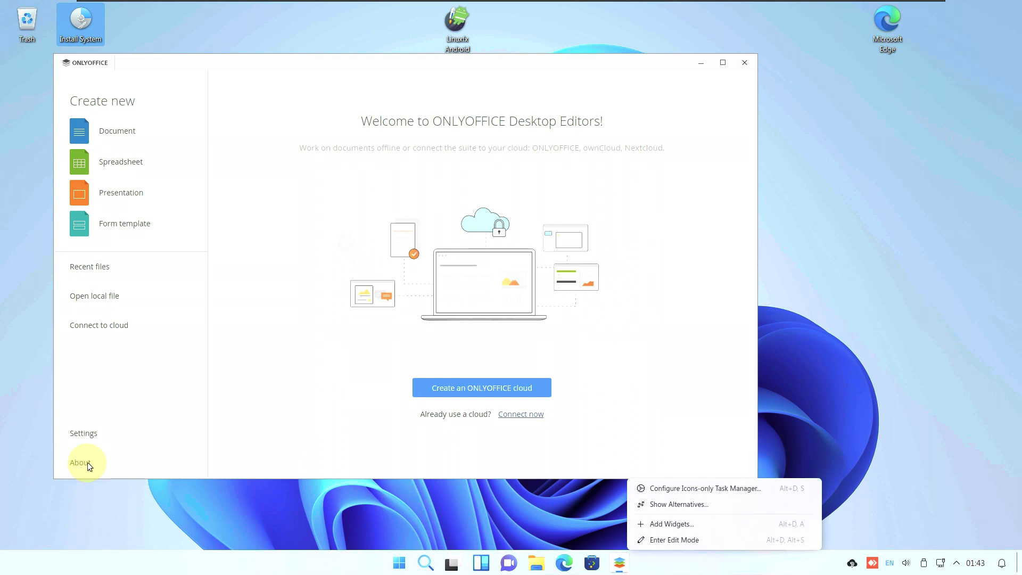
pyautogui.click(88, 461)
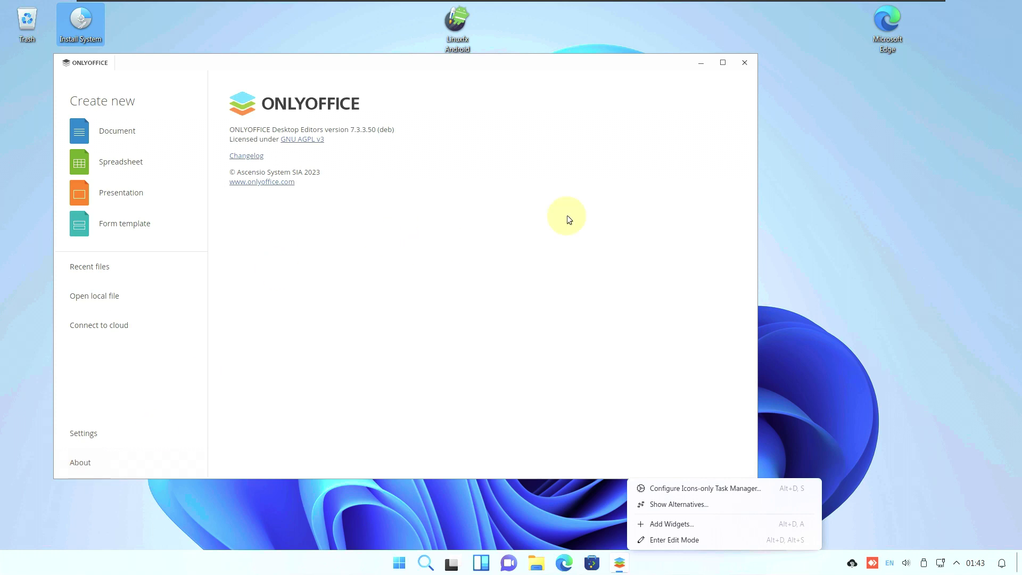
pyautogui.click(751, 66)
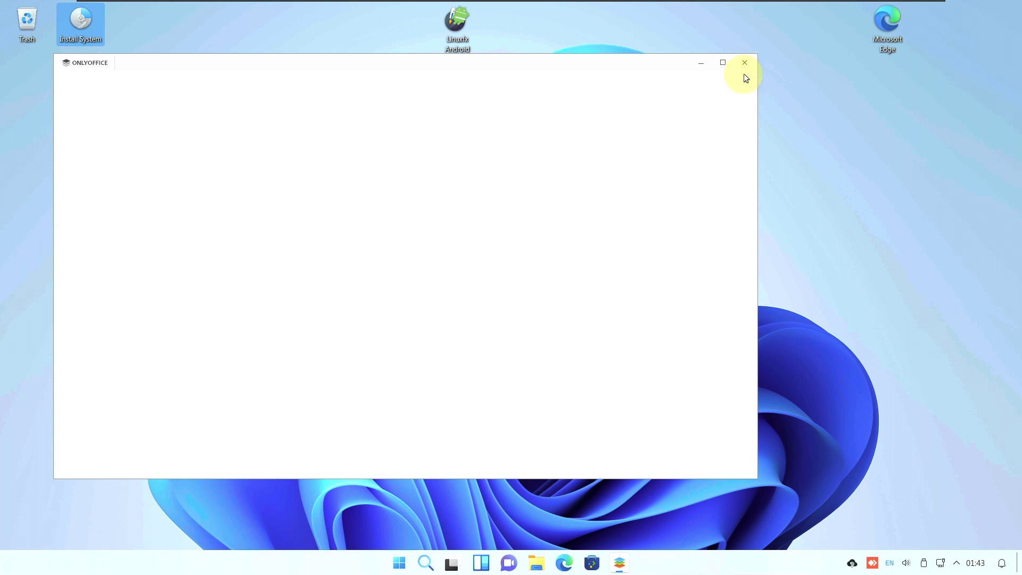
pyautogui.click(744, 67)
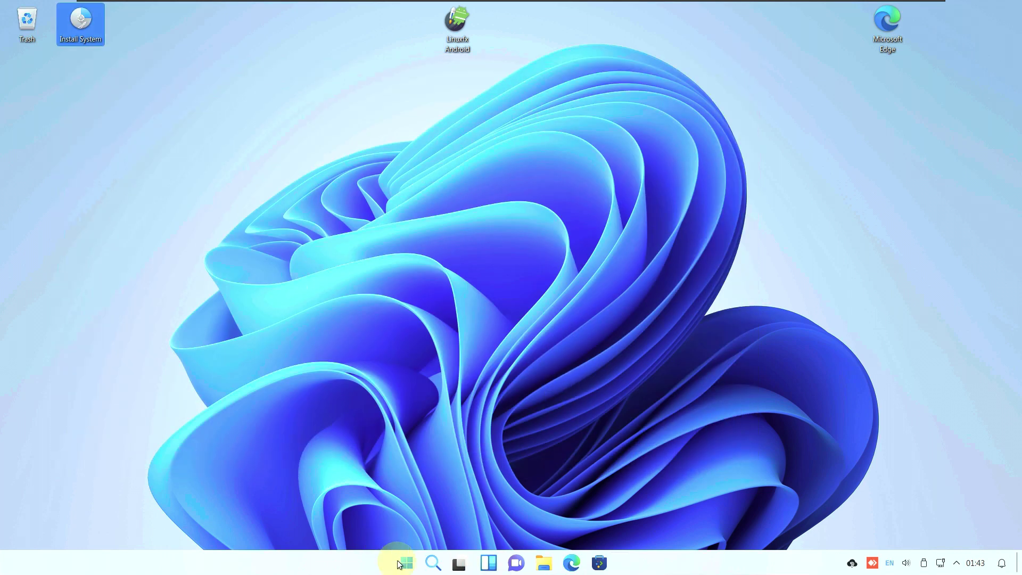
pyautogui.click(399, 564)
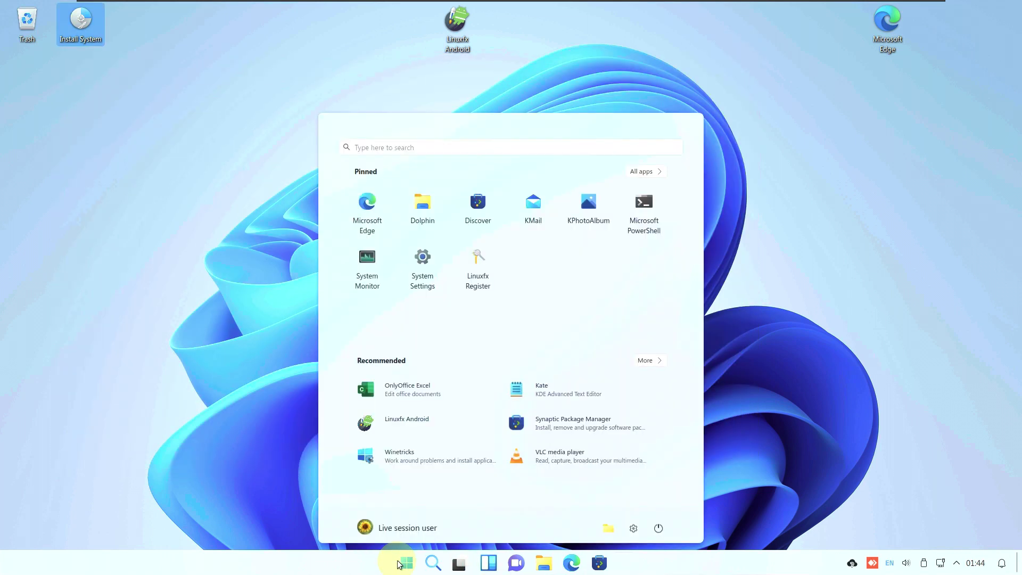
pyautogui.write('ifno')
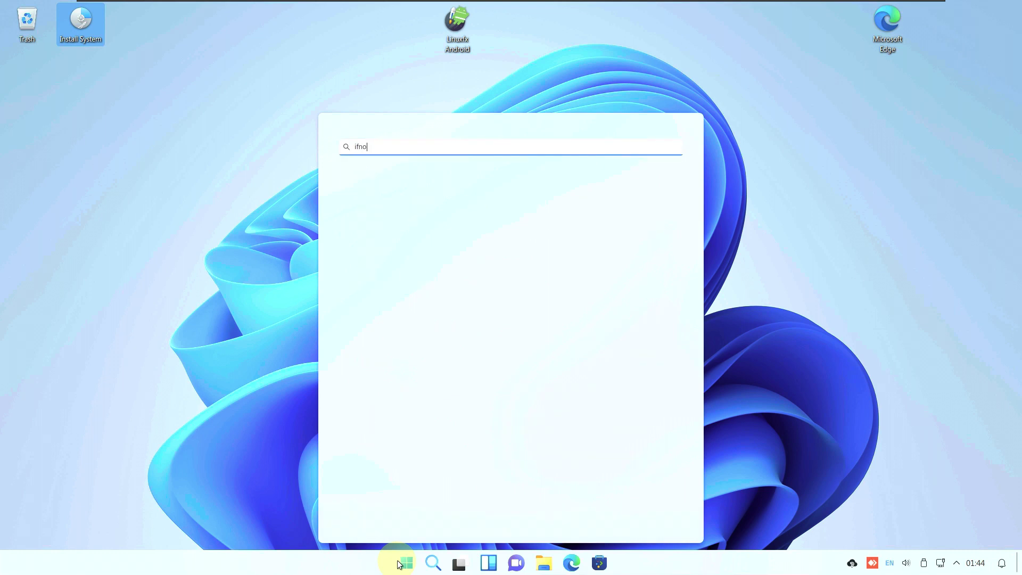
pyautogui.press('BackSpace')
pyautogui.press('BackSpace')
pyautogui.write('nfo')
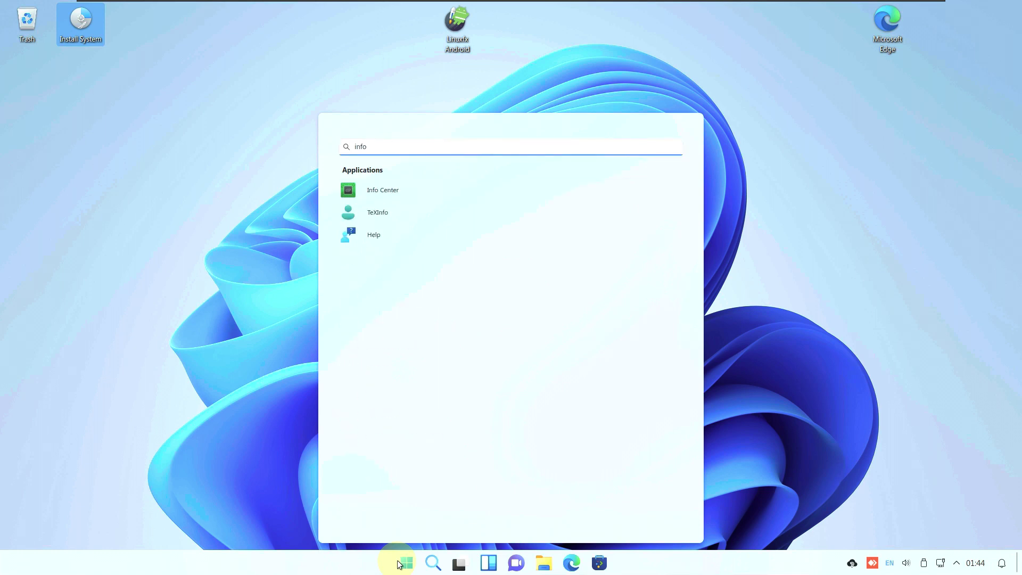
pyautogui.press('Return')
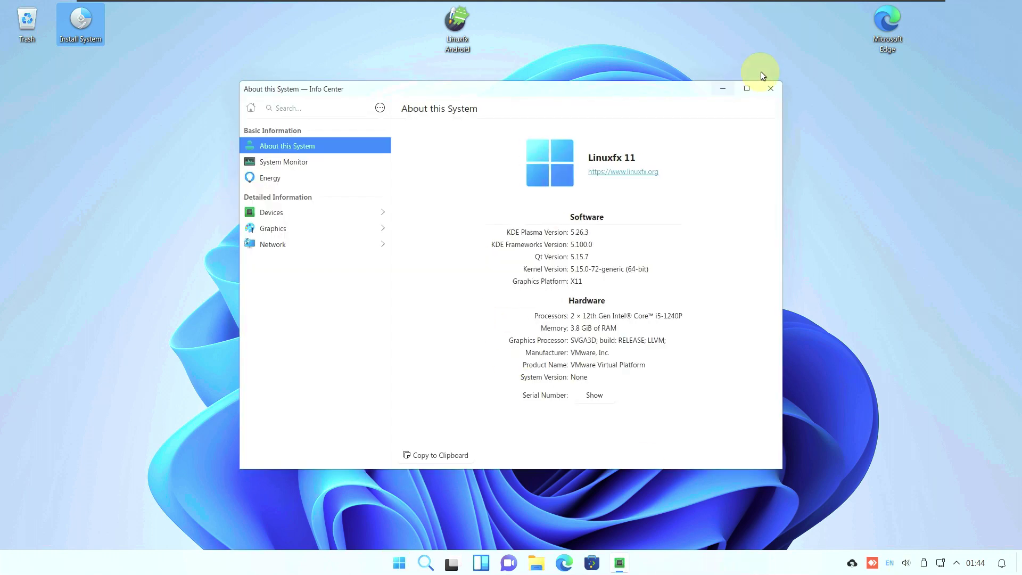
pyautogui.click(763, 88)
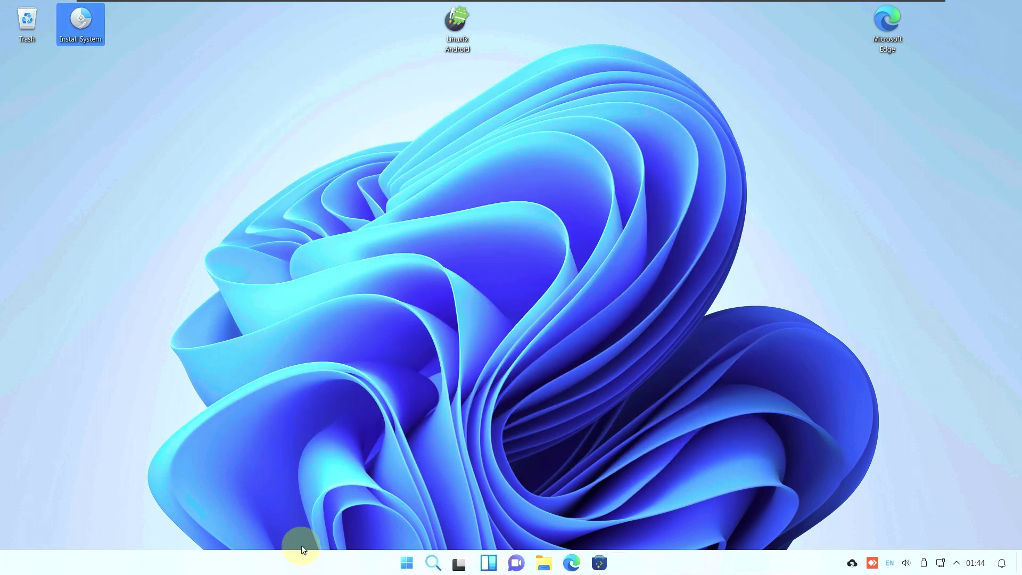
pyautogui.click(405, 564)
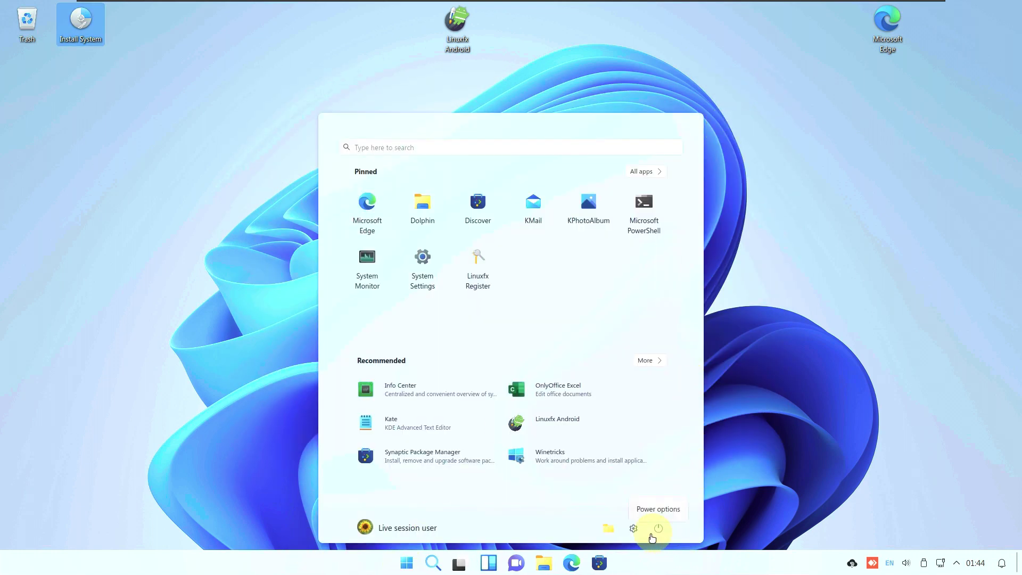
pyautogui.click(656, 529)
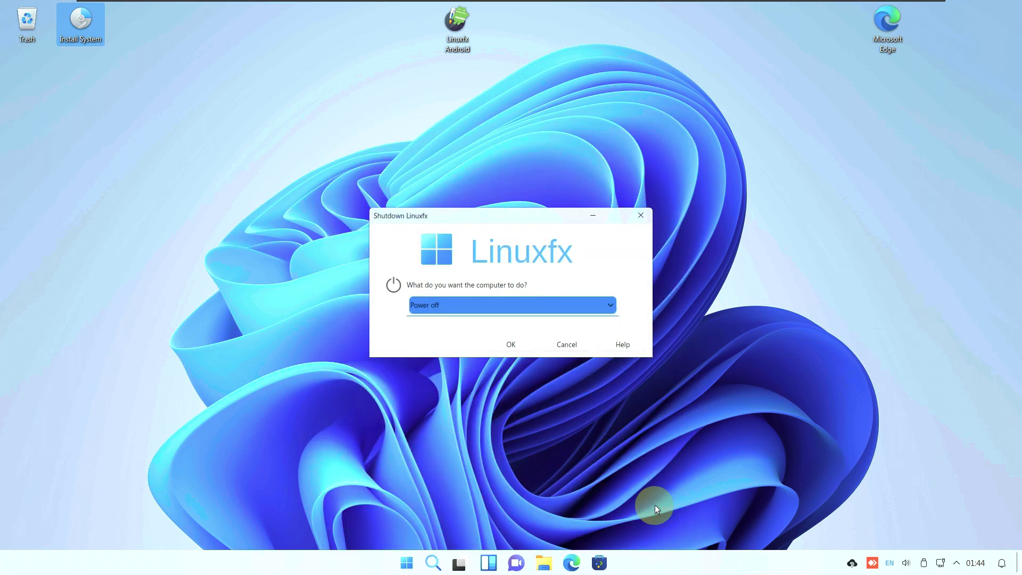
pyautogui.click(509, 349)
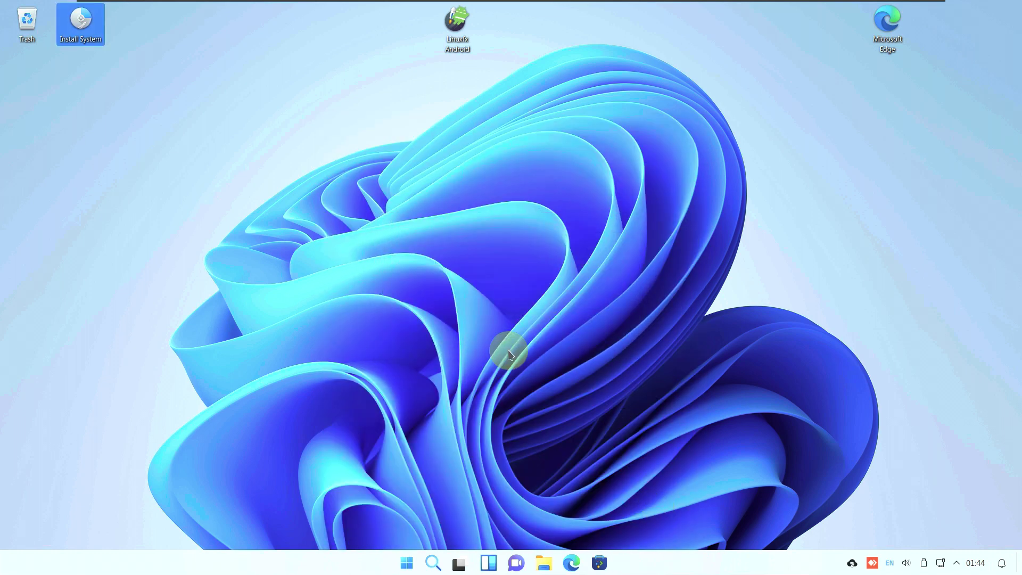